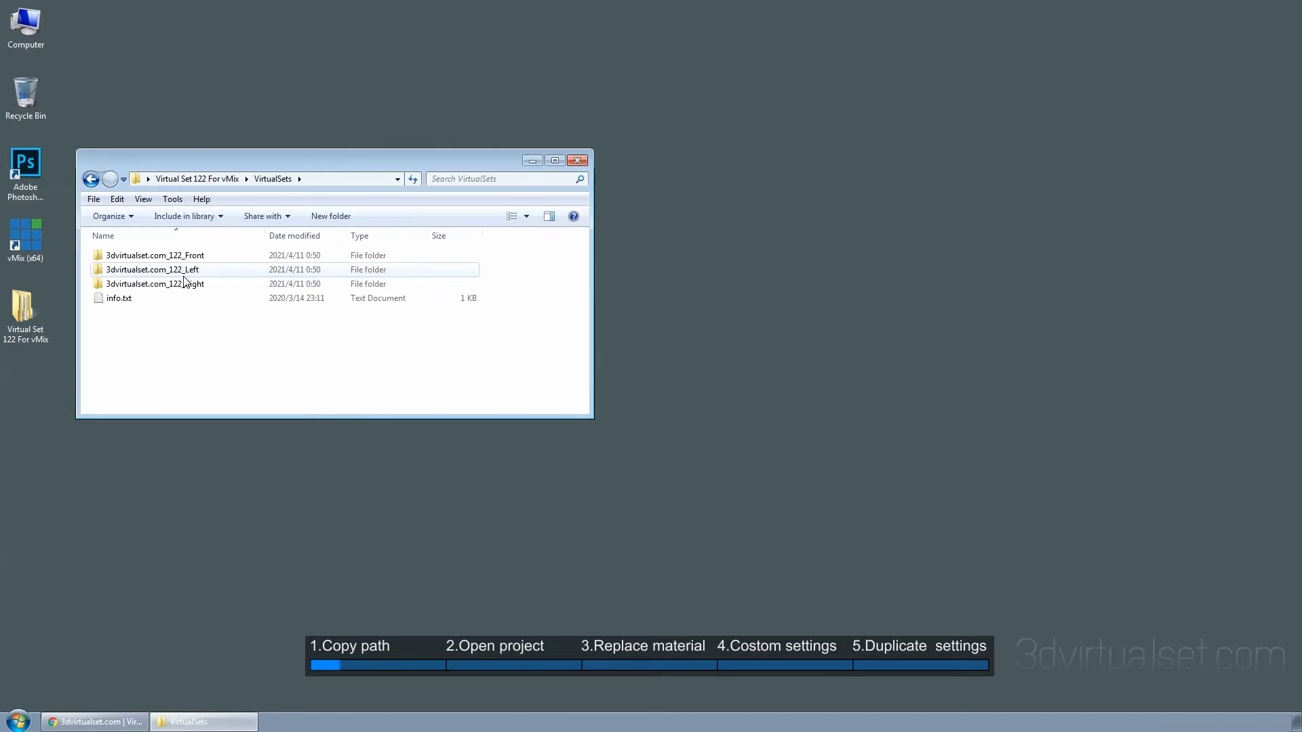
- Open info.txt and select the path C:\Program Files (x86)\vMix\VirtualSets in it
left_click(134, 299)
key("Return")
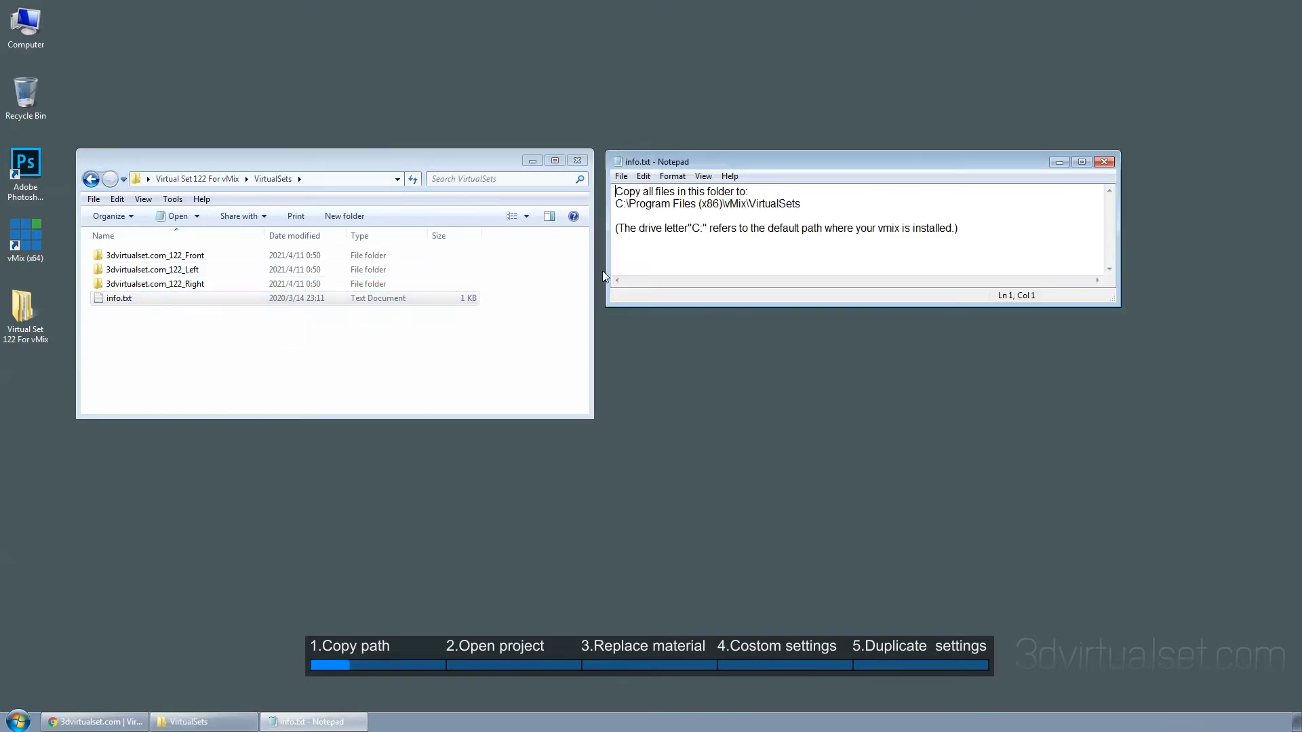
left_click_drag(843, 204, 607, 202)
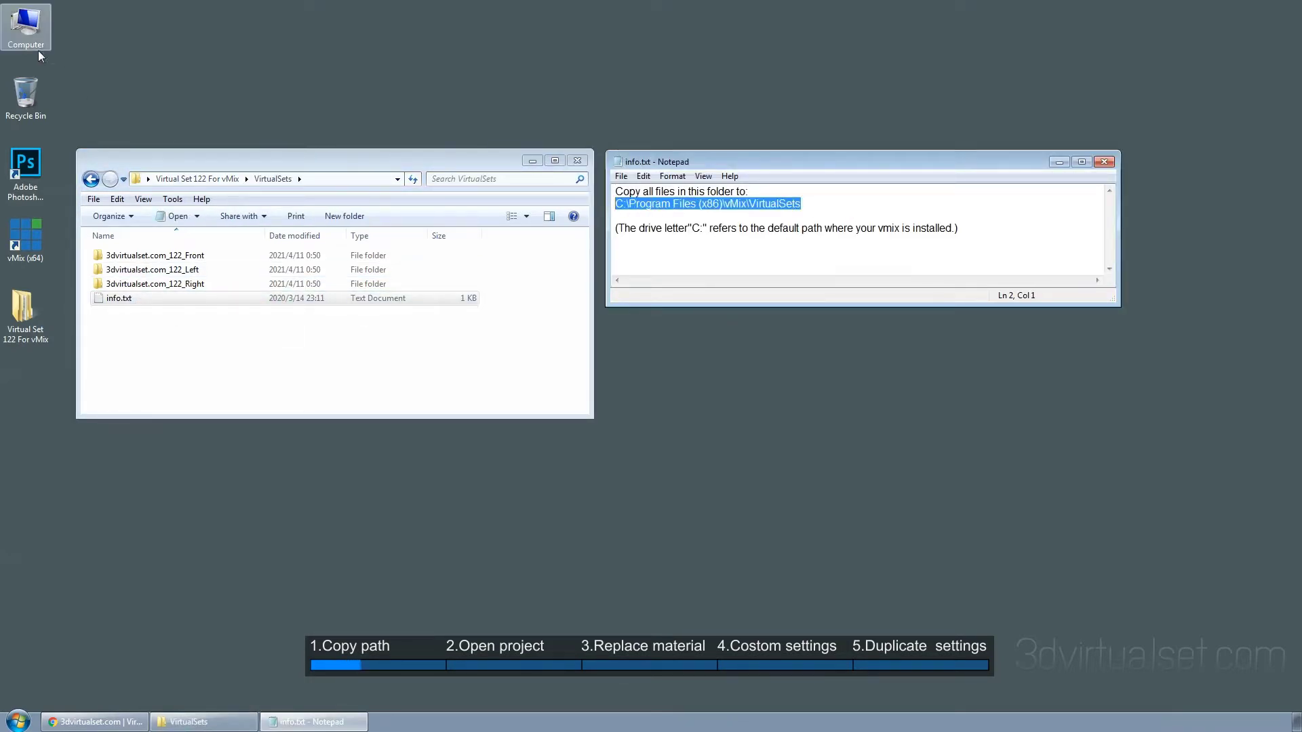
- Open a Computer window beside the note and go to the path copied from it, C:\Program Files (x86)\vMix\VirtualSets
right_click(23, 27)
left_click(54, 42)
left_click_drag(219, 188, 728, 344)
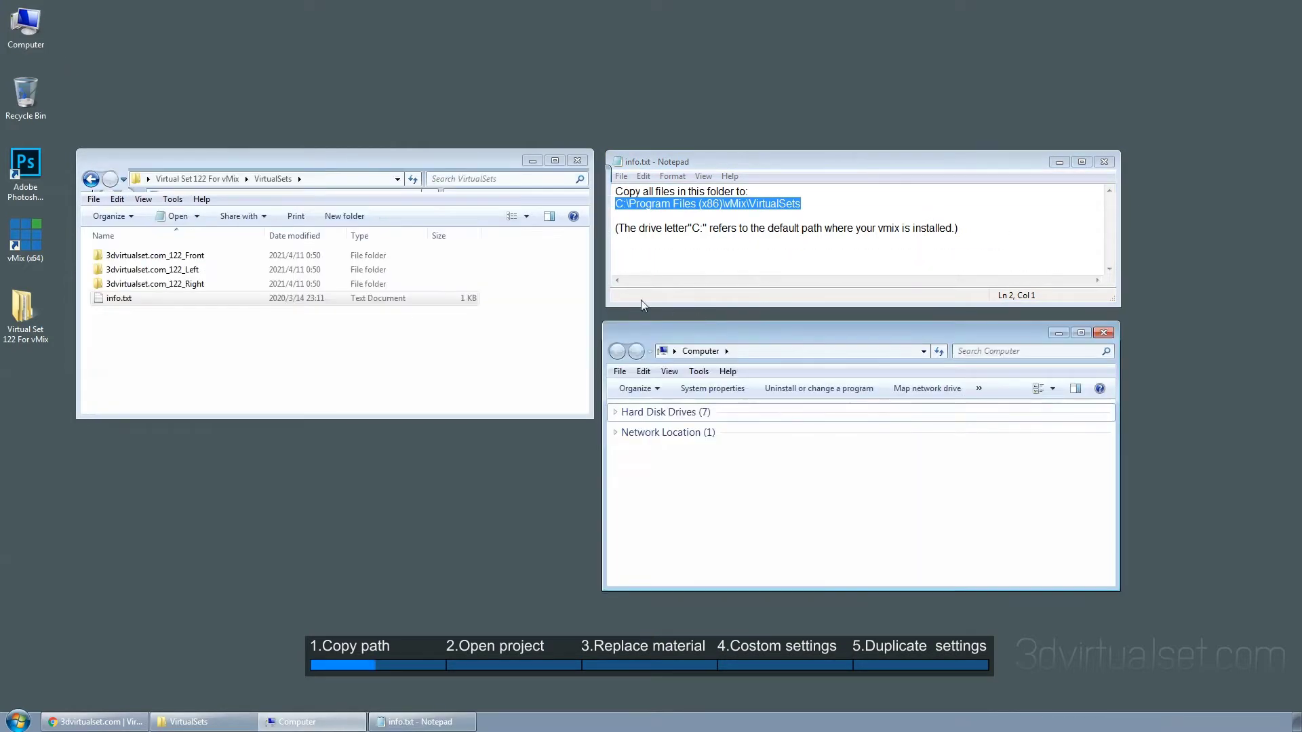
right_click(735, 207)
left_click(756, 252)
left_click(746, 353)
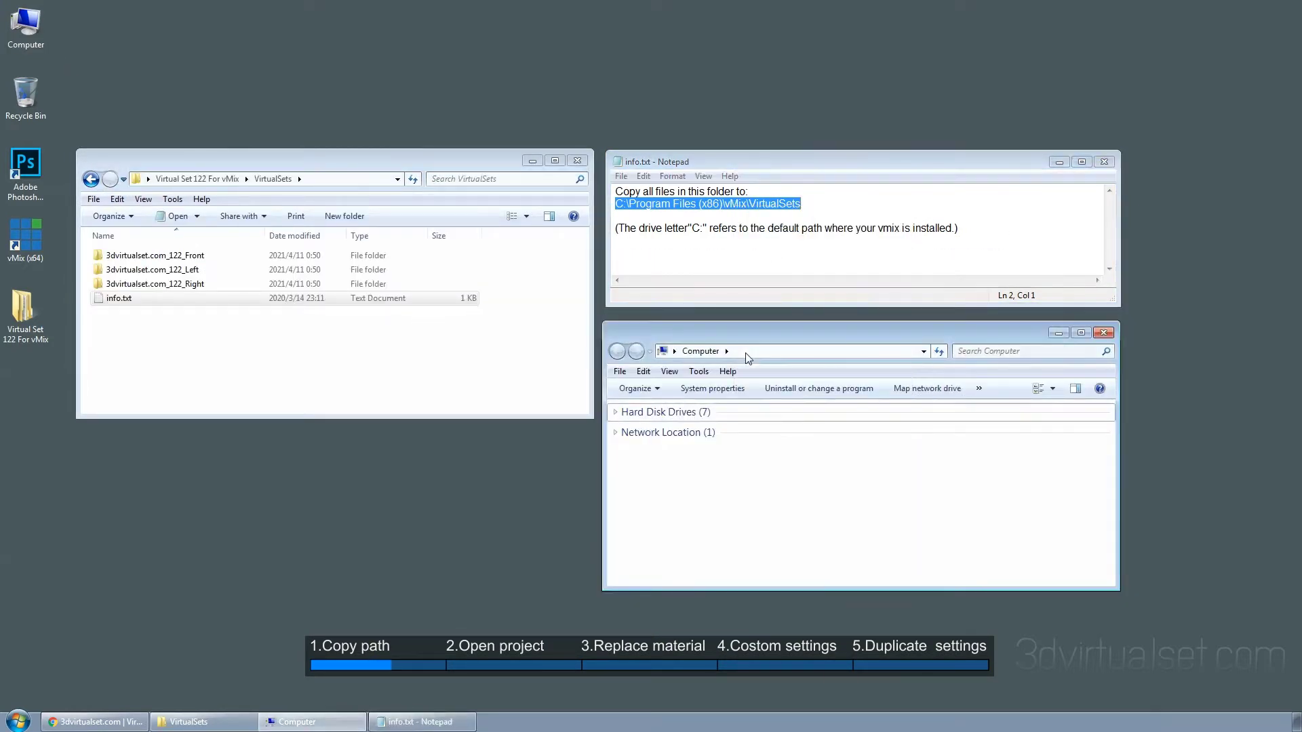
left_click(748, 358)
right_click(738, 353)
left_click(770, 411)
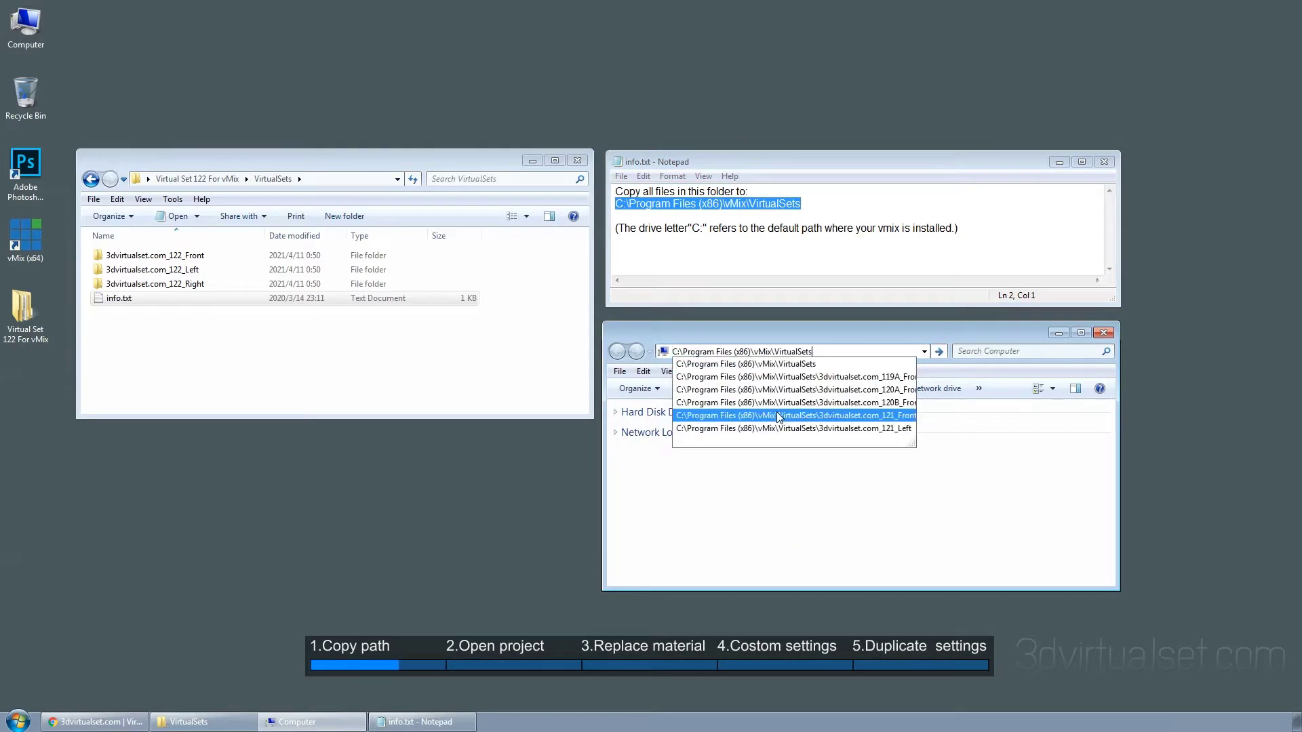
left_click(939, 352)
- Copy the 3dvirtualset.com_122_Front, _Left and _Right folders into vMix's VirtualSets folder
left_click(156, 255)
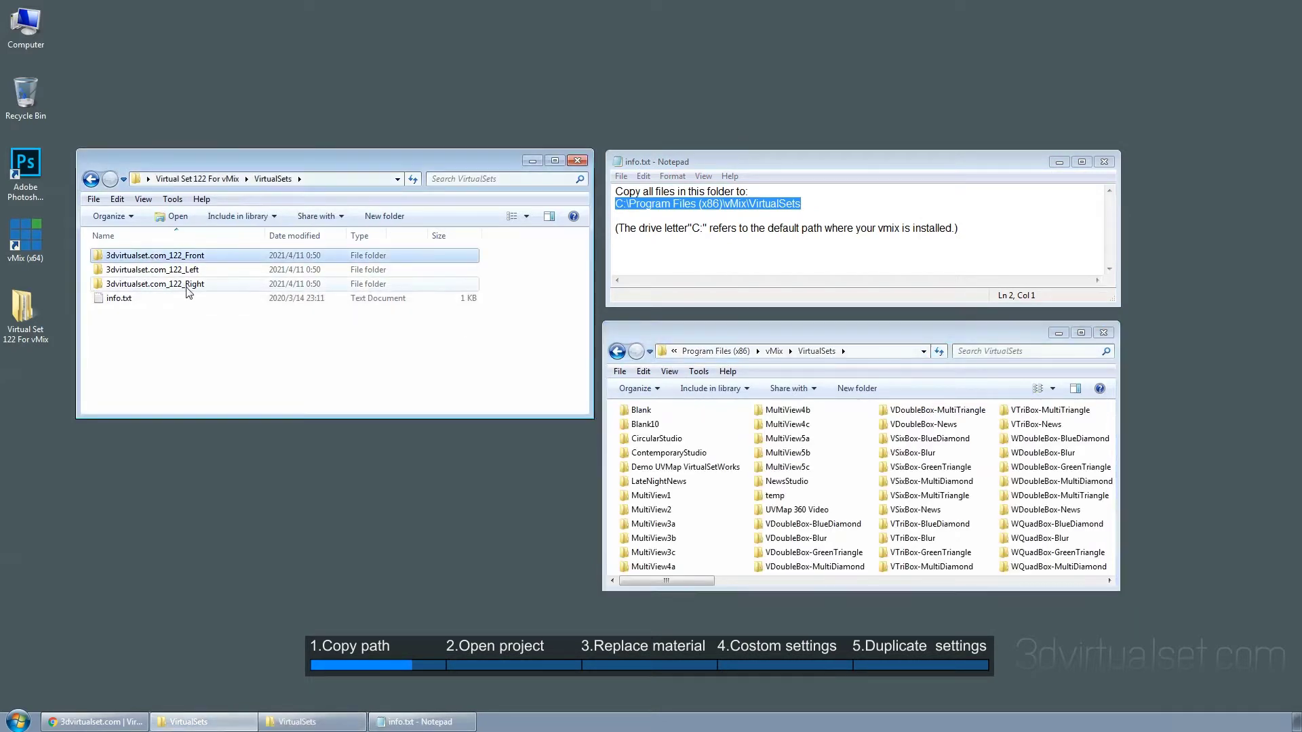
left_click(187, 285, "shift")
right_click(187, 286)
left_click(225, 384)
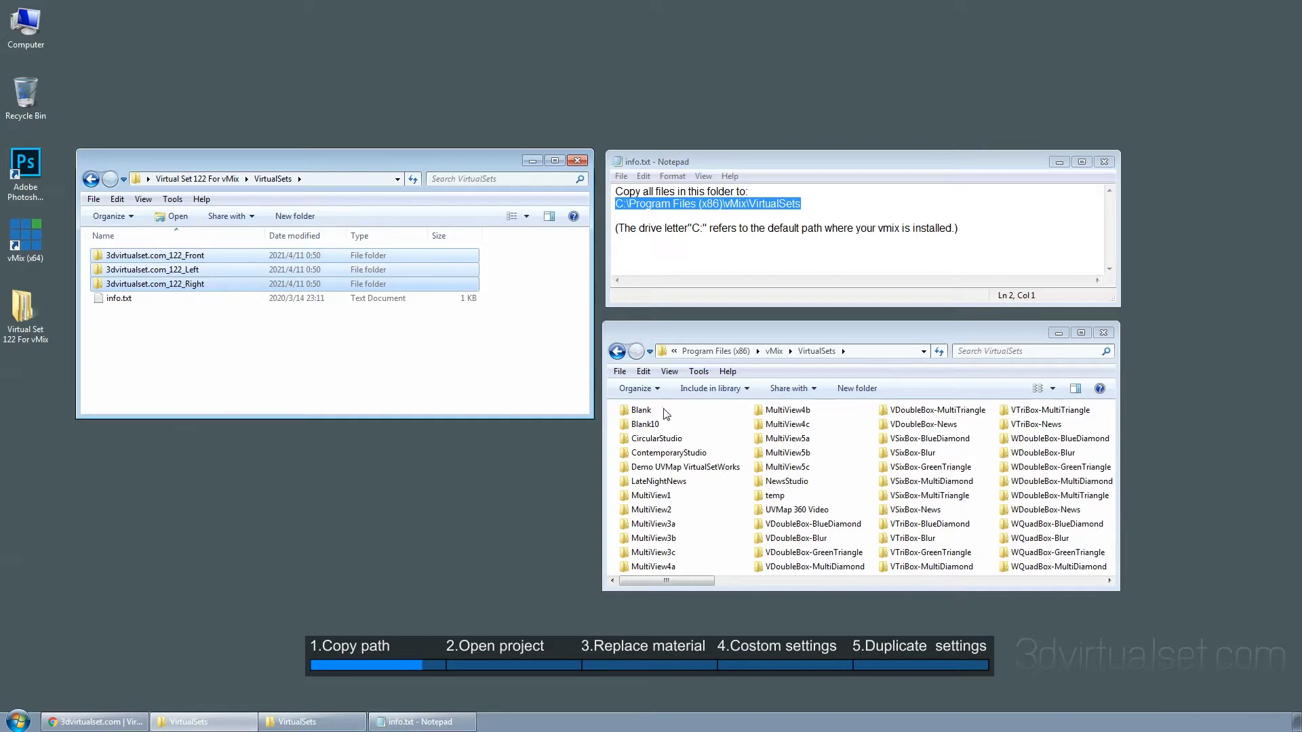
right_click(703, 415)
left_click(744, 509)
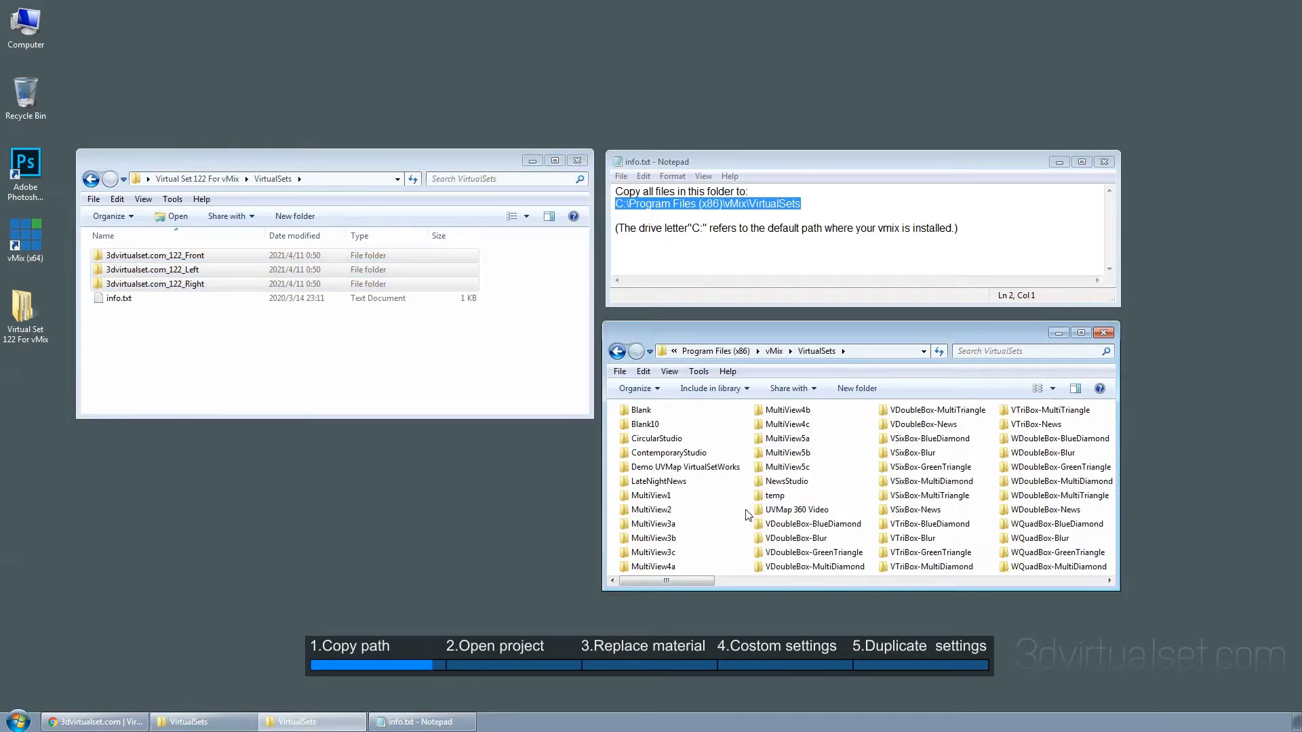
- Launch vMix and add the 3dvirtualset.com_122_Front virtual set as an input
double_click(27, 251)
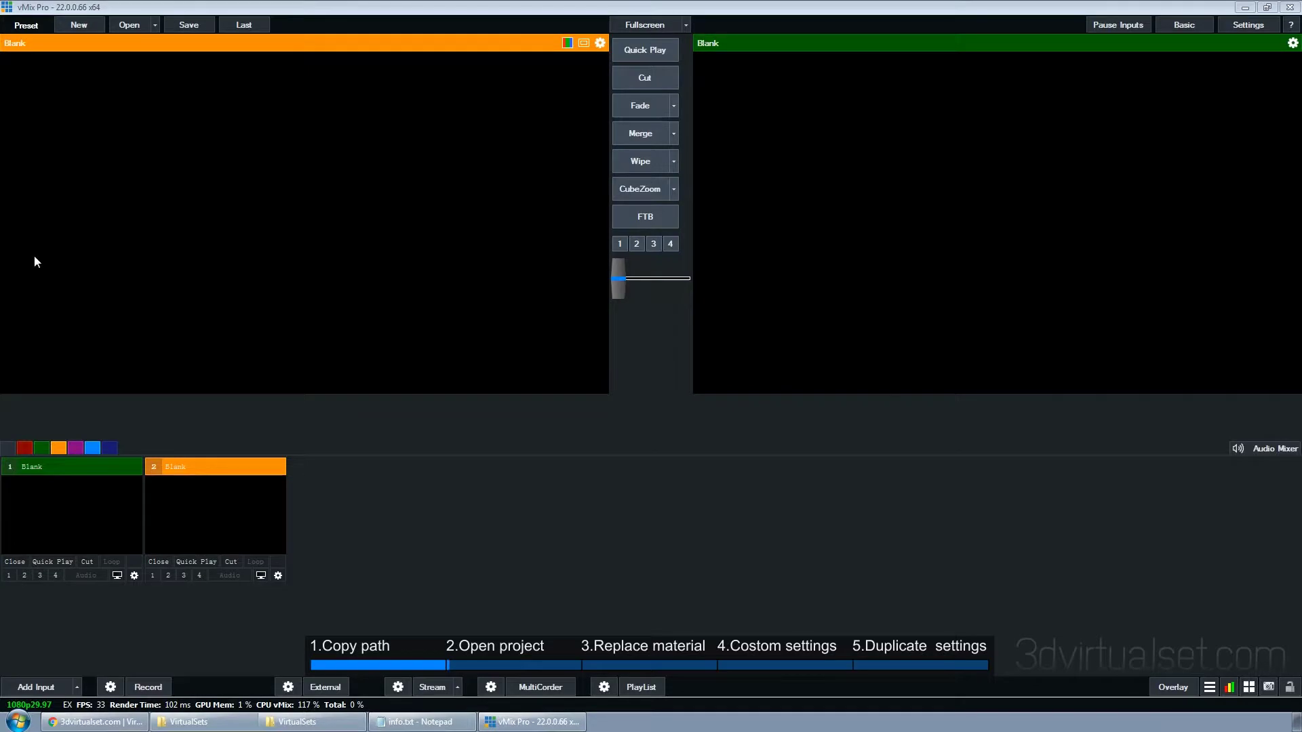
left_click(41, 687)
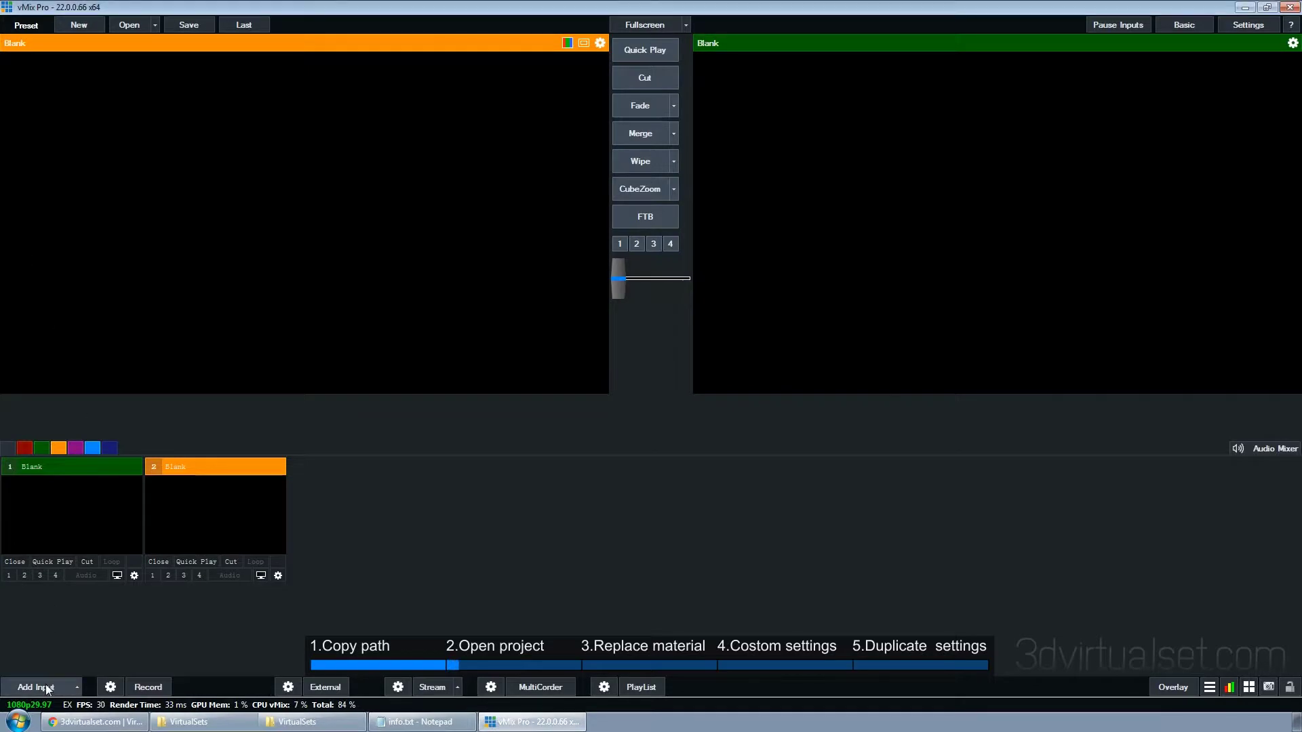
left_click(358, 502)
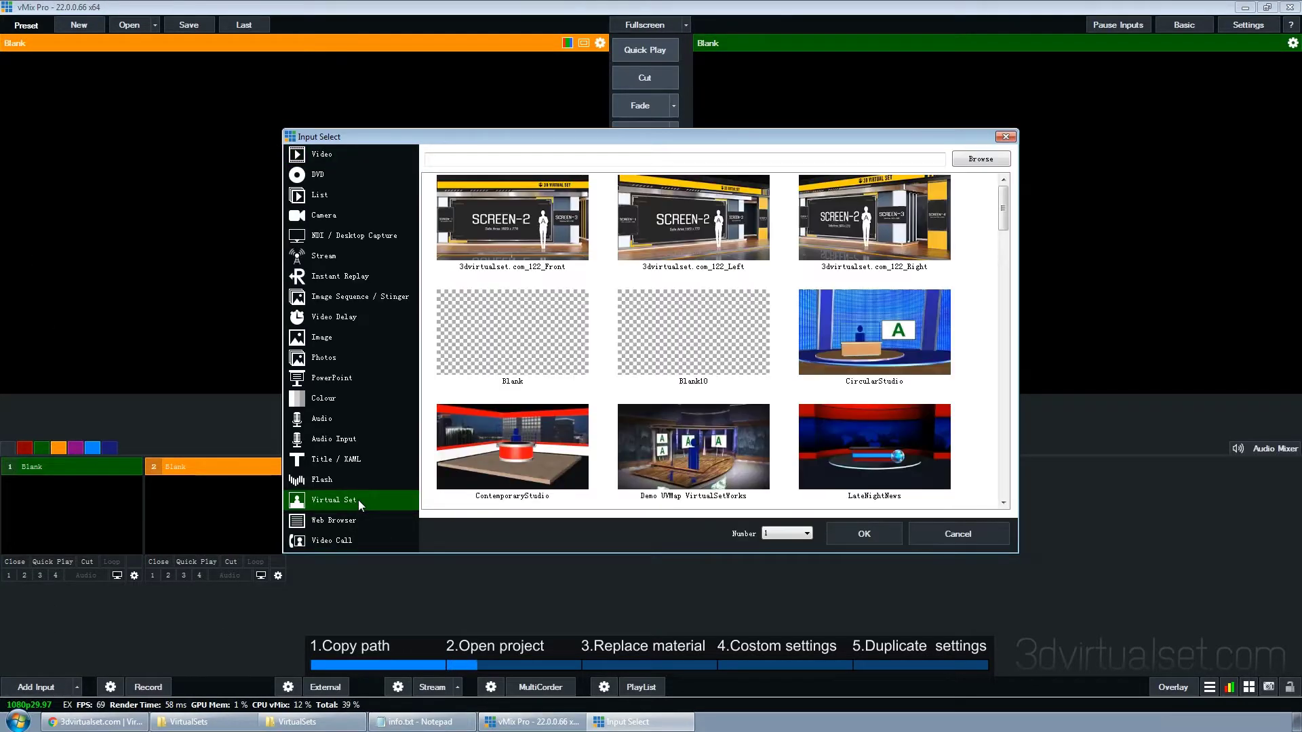
left_click(511, 236)
left_click(855, 534)
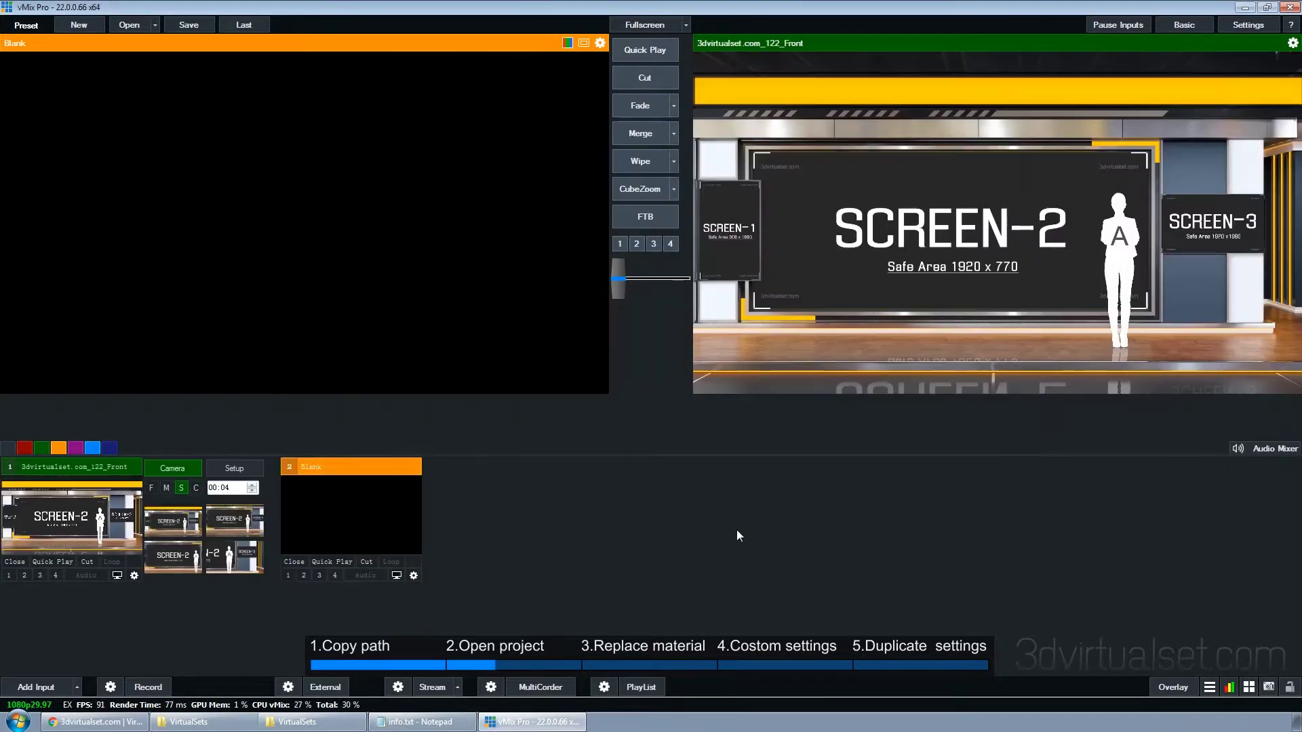
- Add the 3dvirtualset.com_122_Left and 3dvirtualset.com_122_Right virtual sets as inputs
left_click(39, 684)
left_click(331, 500)
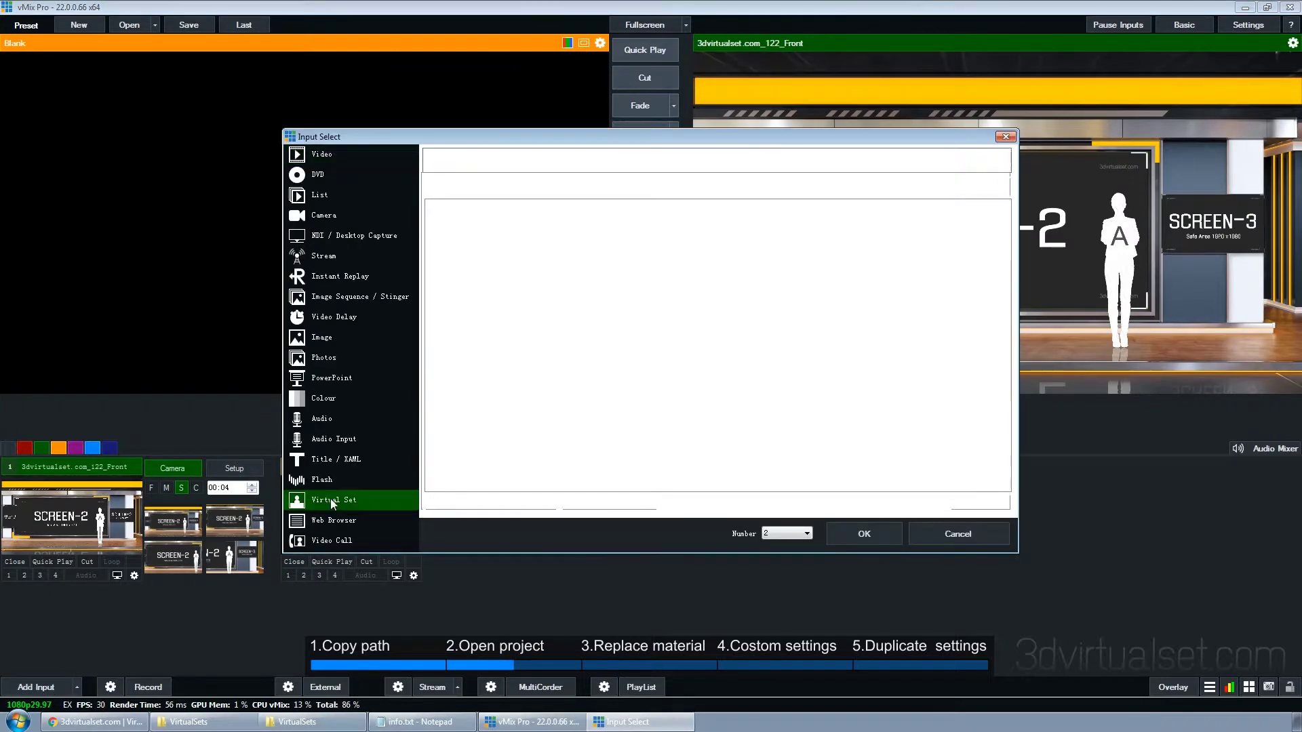
left_click(681, 237)
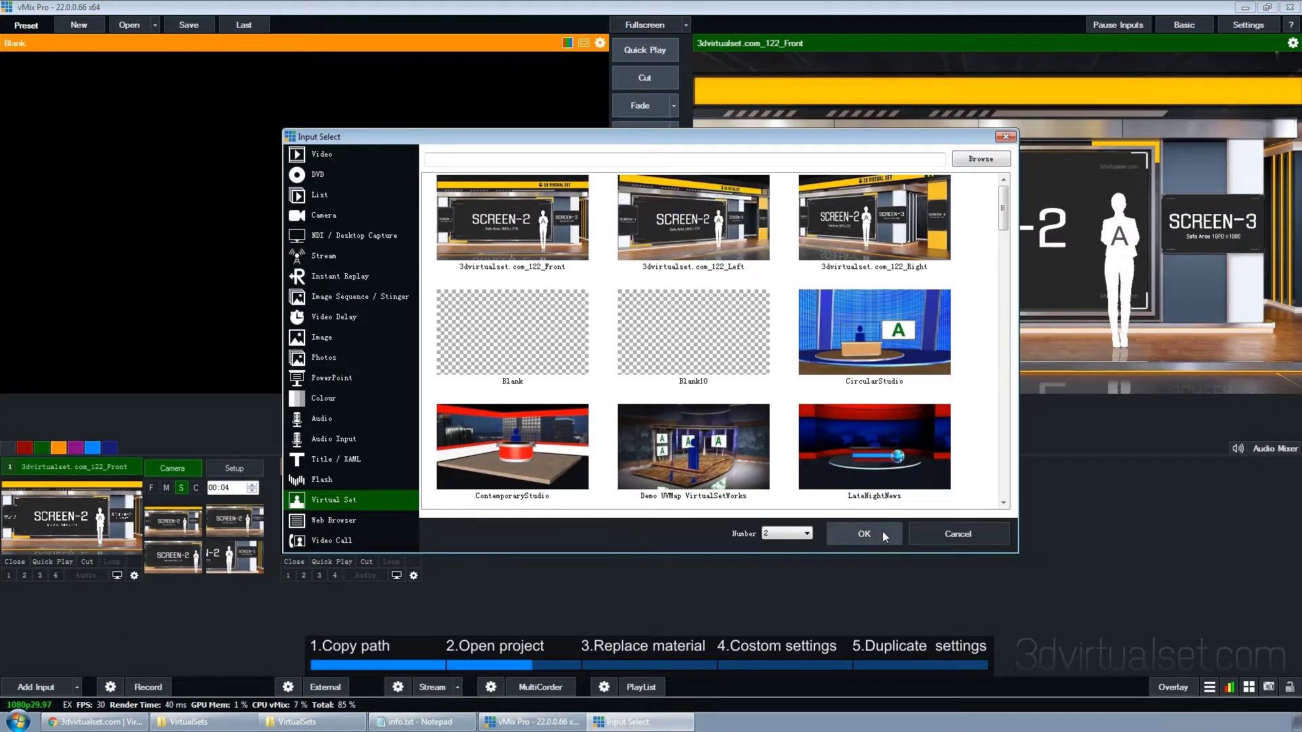
left_click(882, 531)
left_click(47, 686)
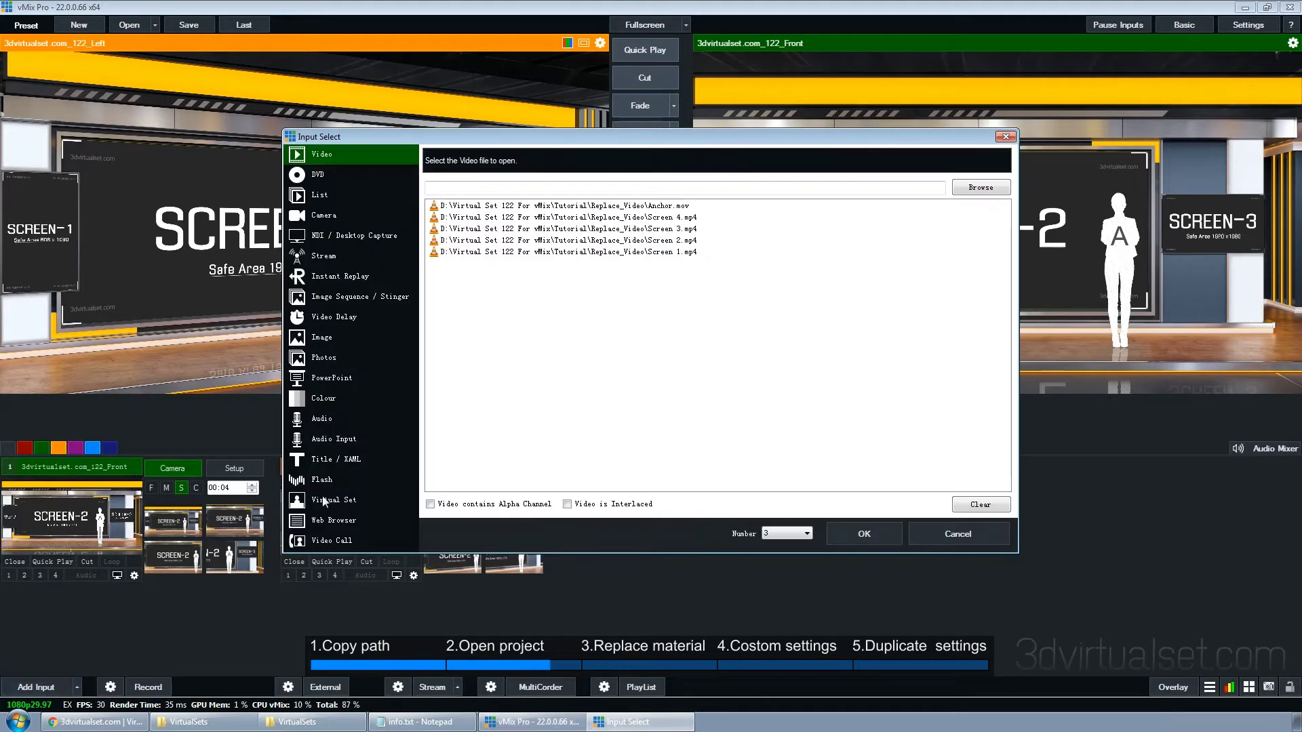
left_click(339, 500)
left_click(859, 231)
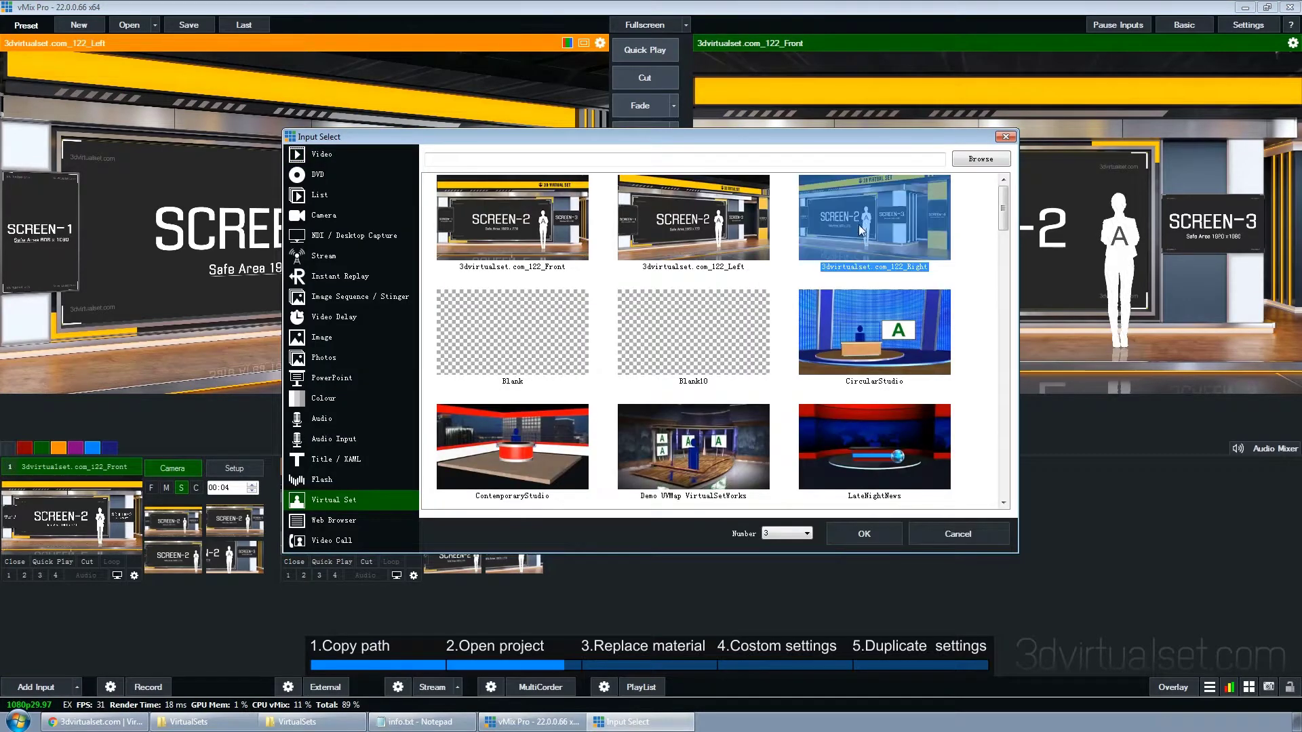
left_click(867, 532)
- Add Screen 1.mp4, Screen 2.mp4, Screen 3.mp4, Screen 4.mp4 and Anchor.mov from the Replace_Video folder as video inputs
left_click(36, 687)
double_click(658, 251)
left_click(35, 687)
double_click(657, 252)
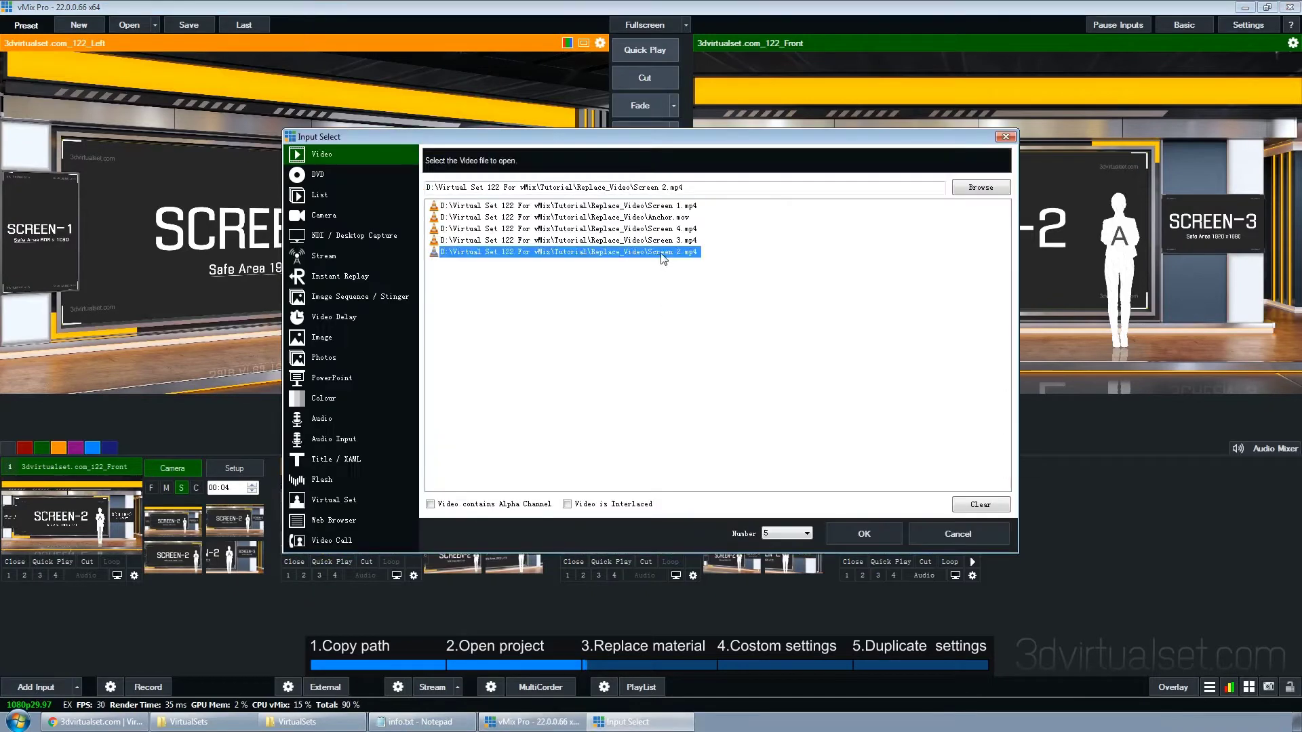
left_click(36, 687)
double_click(668, 252)
left_click(35, 687)
left_click(676, 255)
double_click(676, 255)
left_click(35, 687)
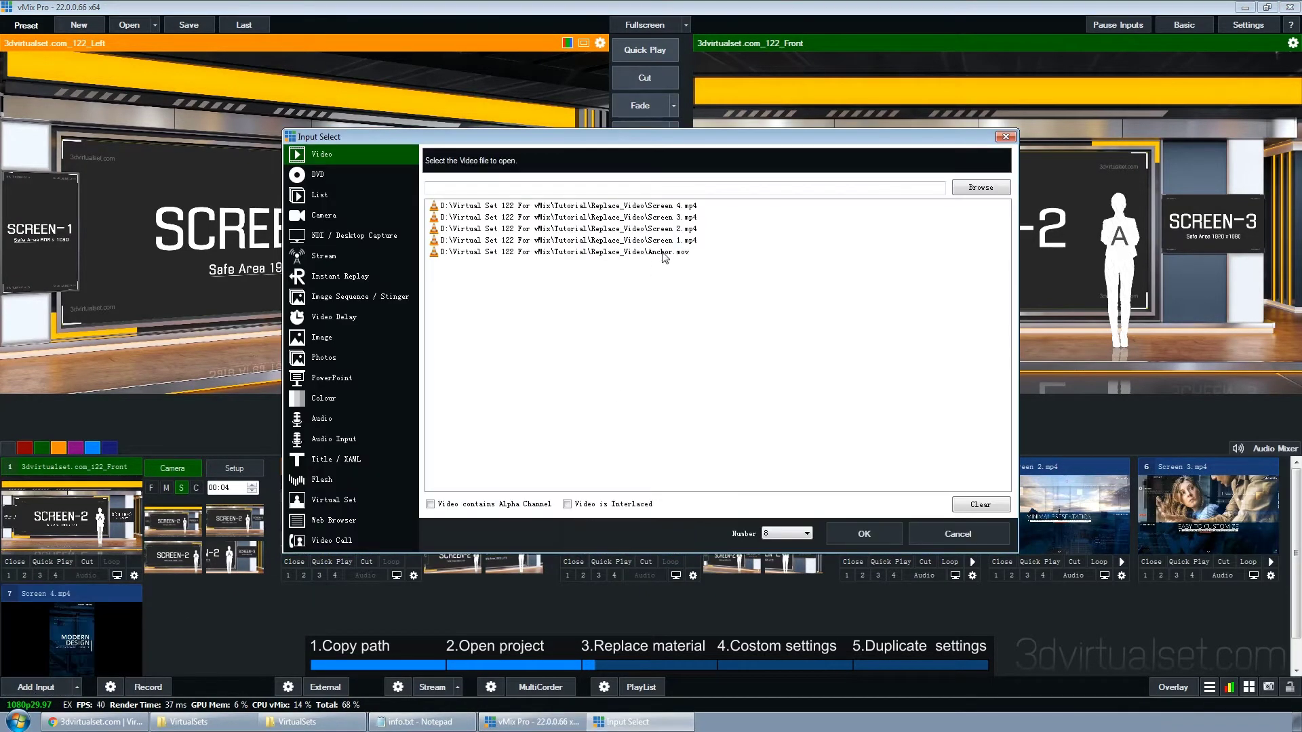
double_click(661, 252)
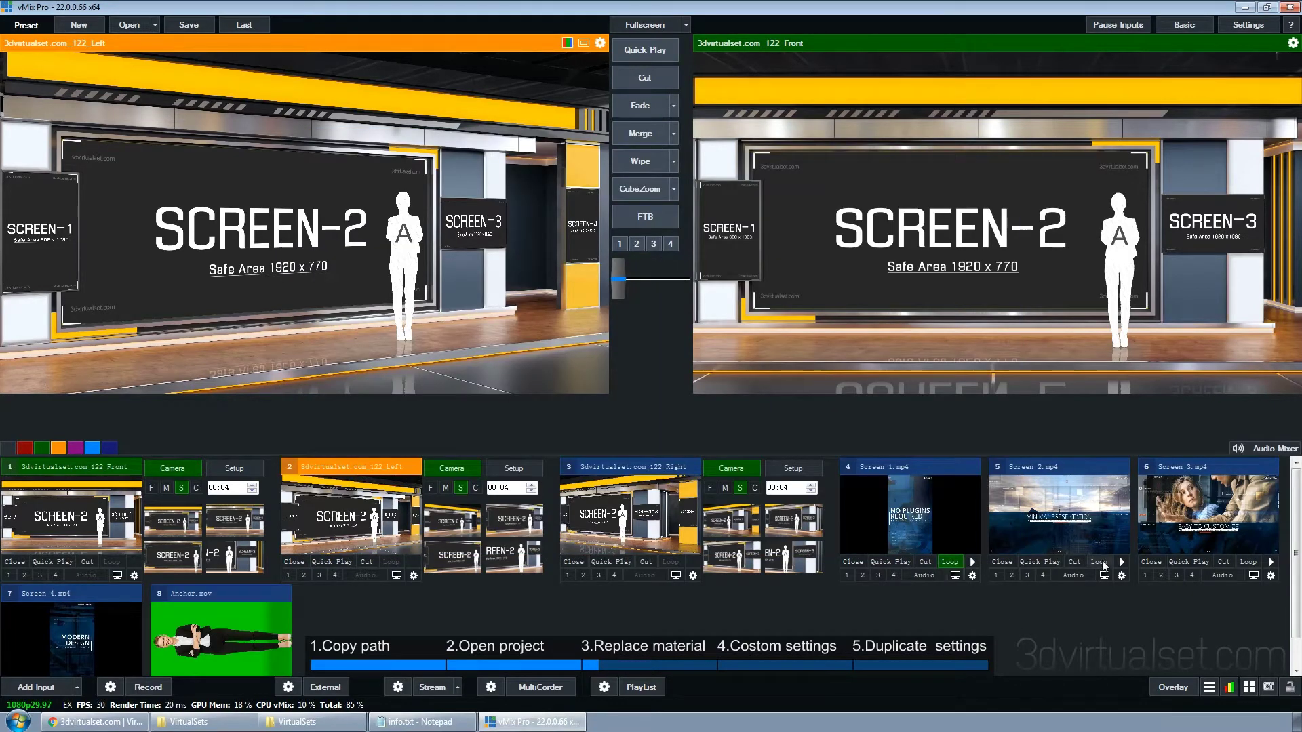
- Key out Anchor.mov's background using its picked green, with the Chroma Key Filter enabled and raised to about 40% of its range
scroll(127, 653, "down", 1)
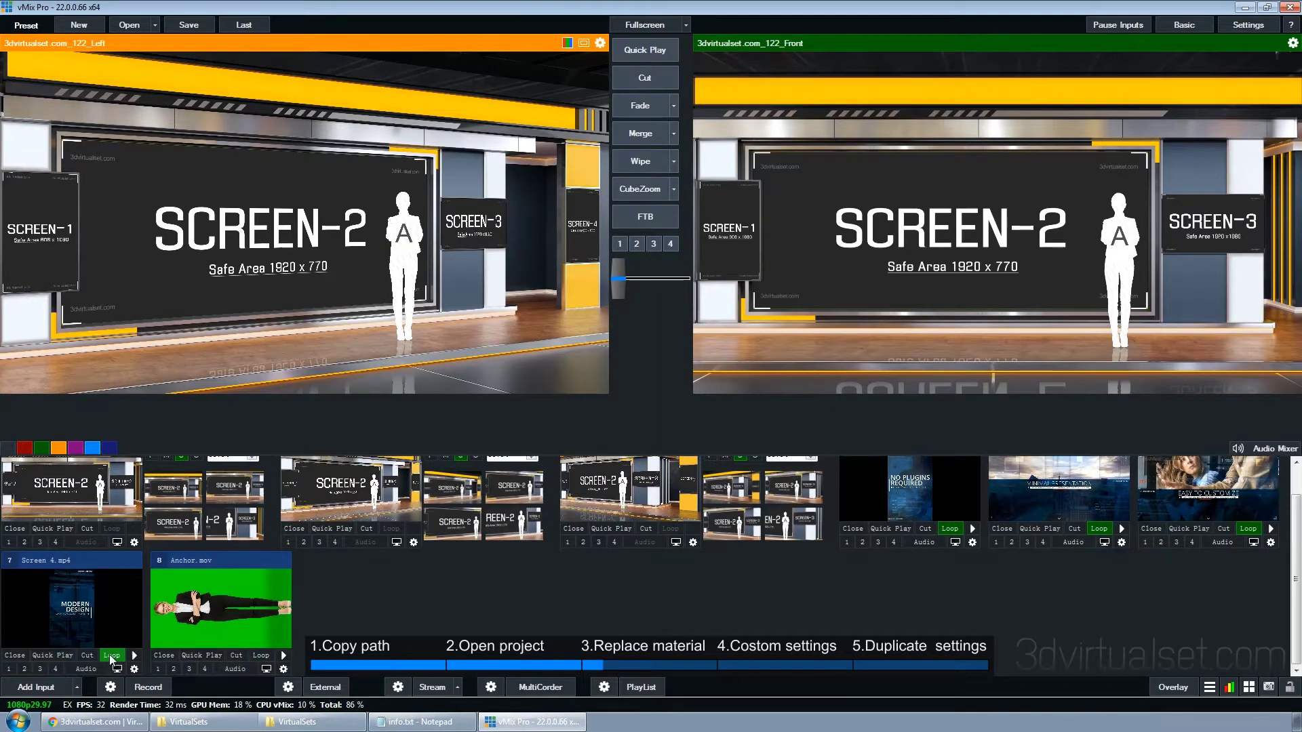
left_click(283, 670)
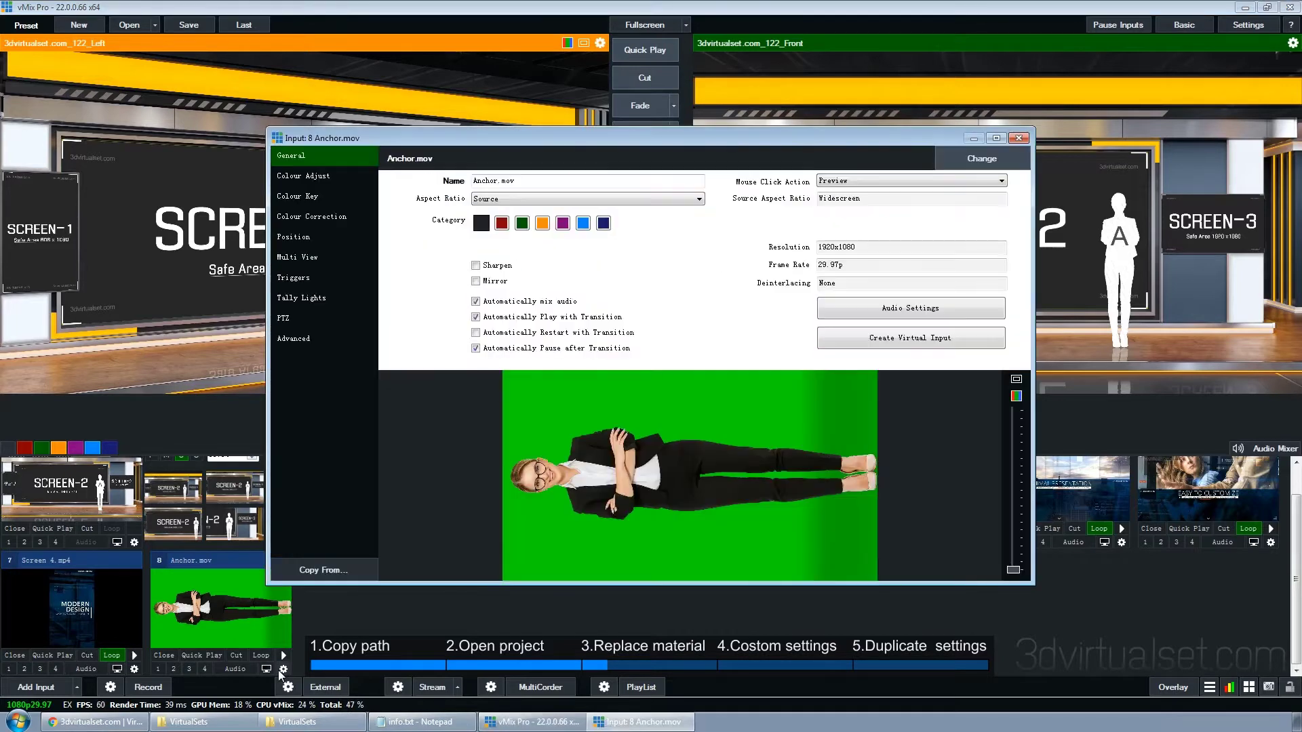
left_click(312, 196)
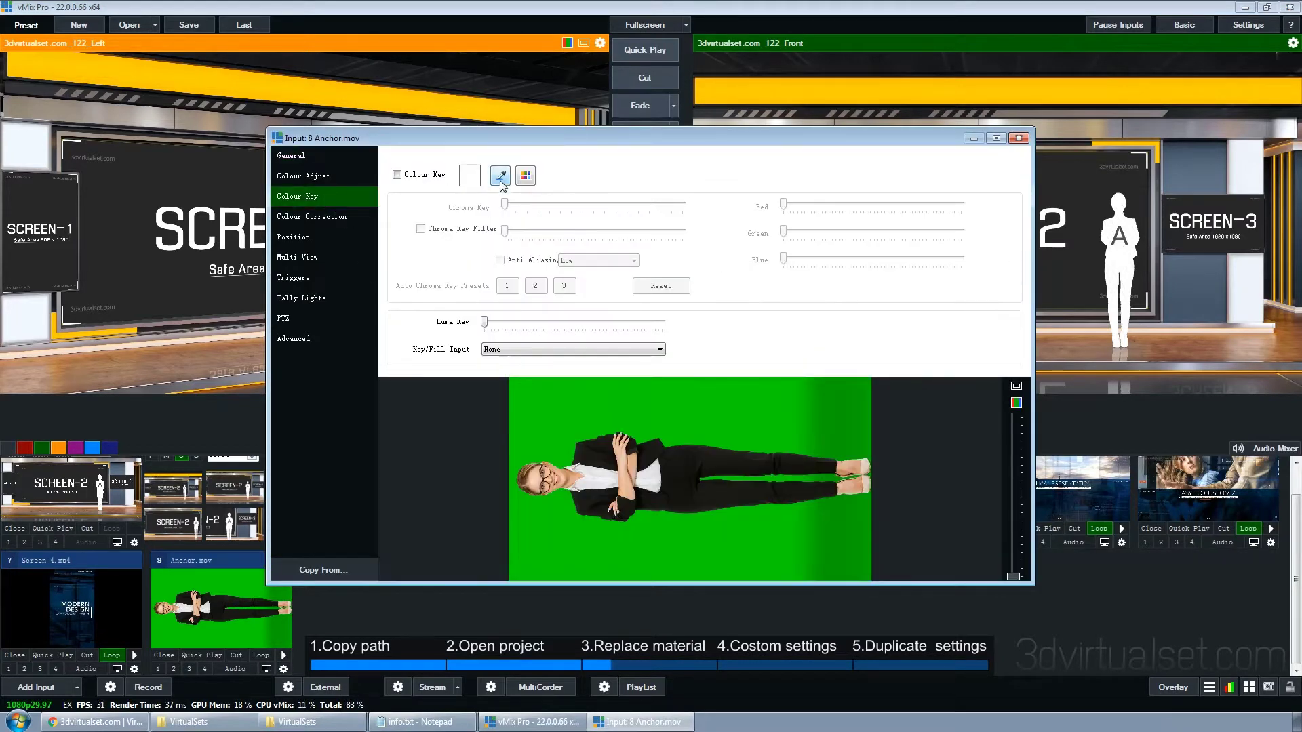
left_click(500, 176)
left_click(467, 229)
left_click(466, 228)
left_click_drag(504, 231, 576, 234)
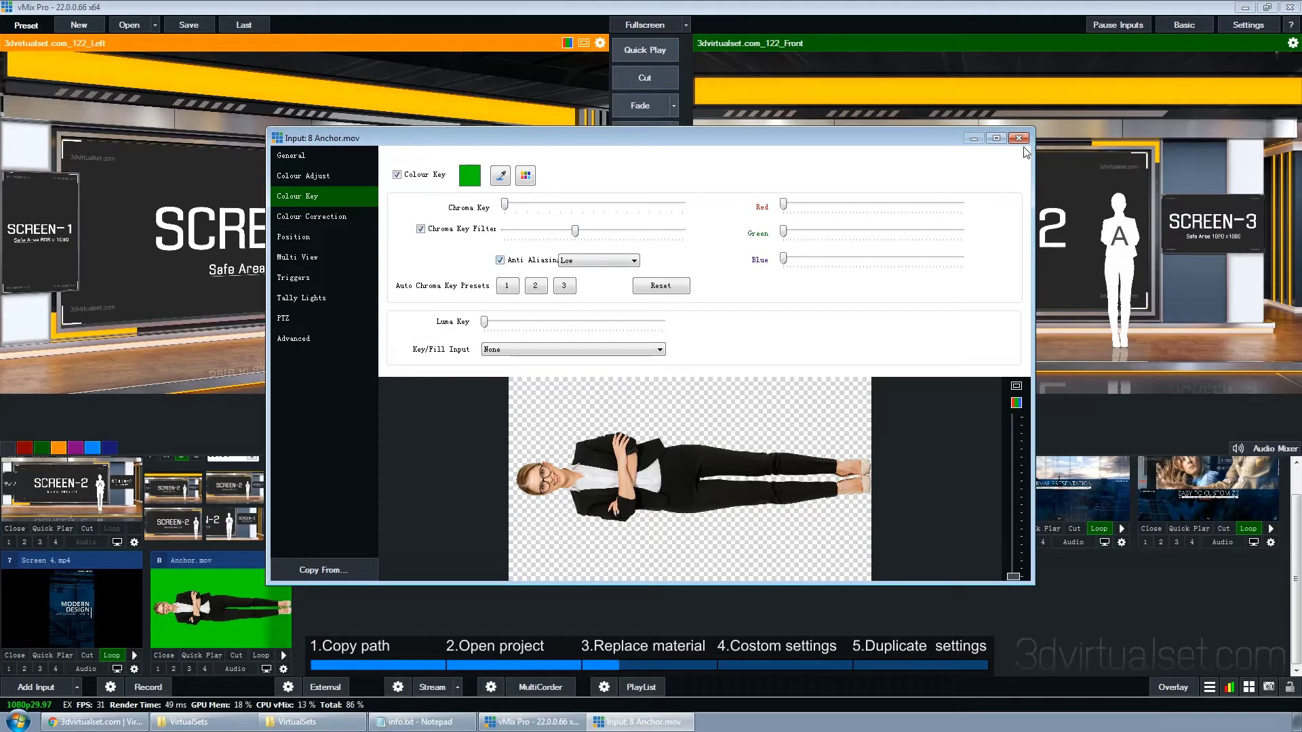
left_click(1019, 138)
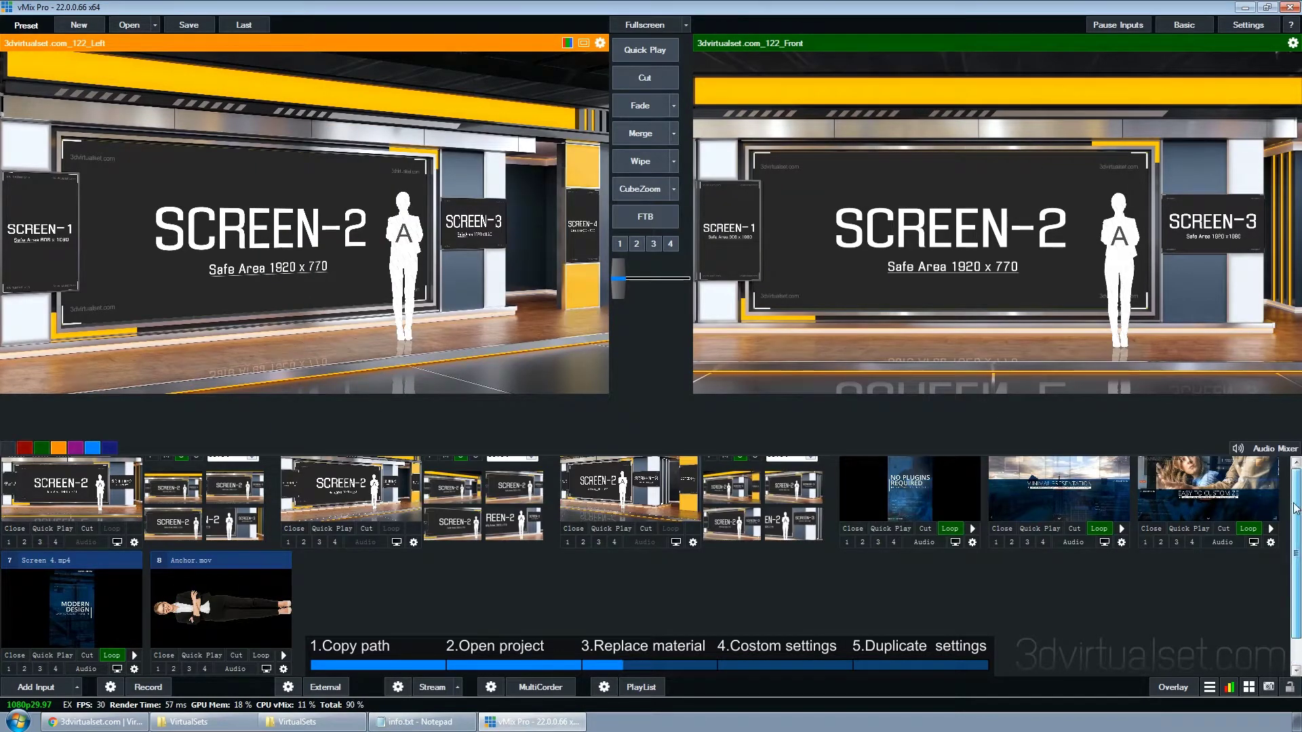
- In the Front set, assign Screen 1.mp4, Screen 2.mp4 and Screen 3.mp4 to the Screen_1, Screen_2 and Screen_3 layers
scroll(1294, 600, "up", 1)
left_click(234, 469)
left_click(233, 487)
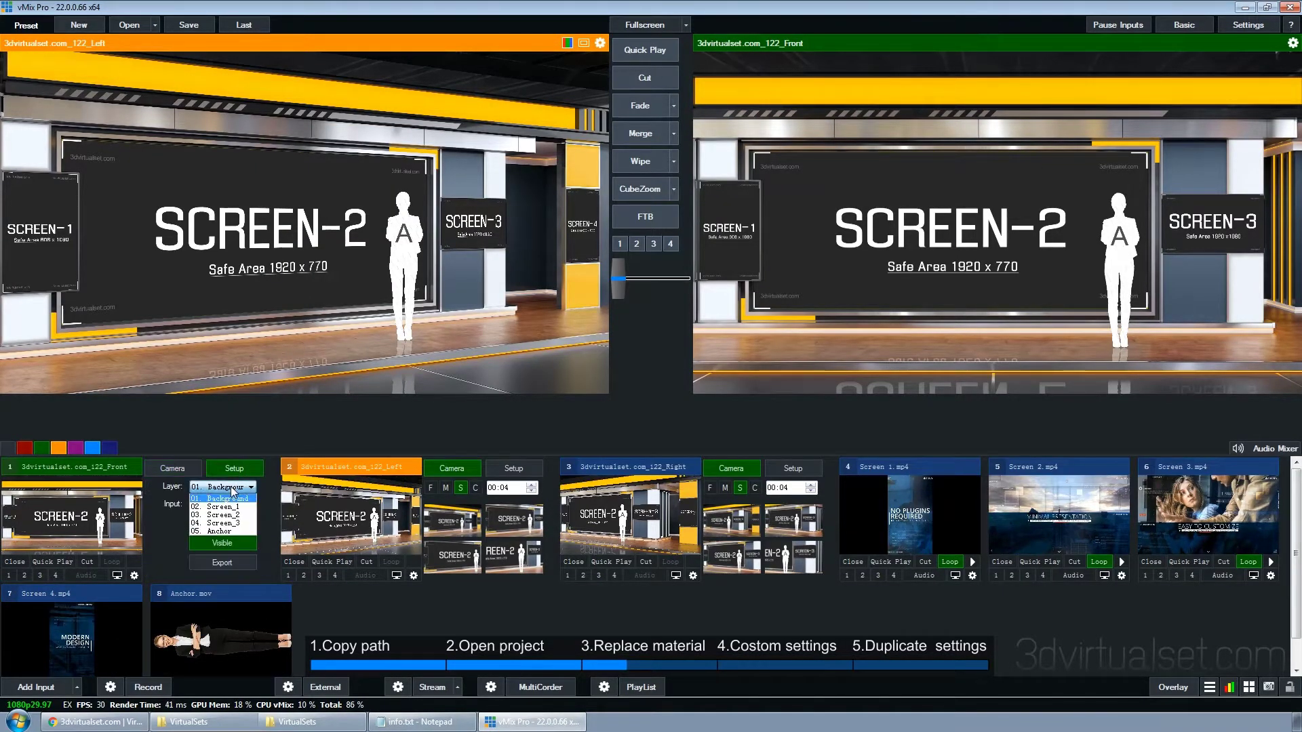
left_click(226, 508)
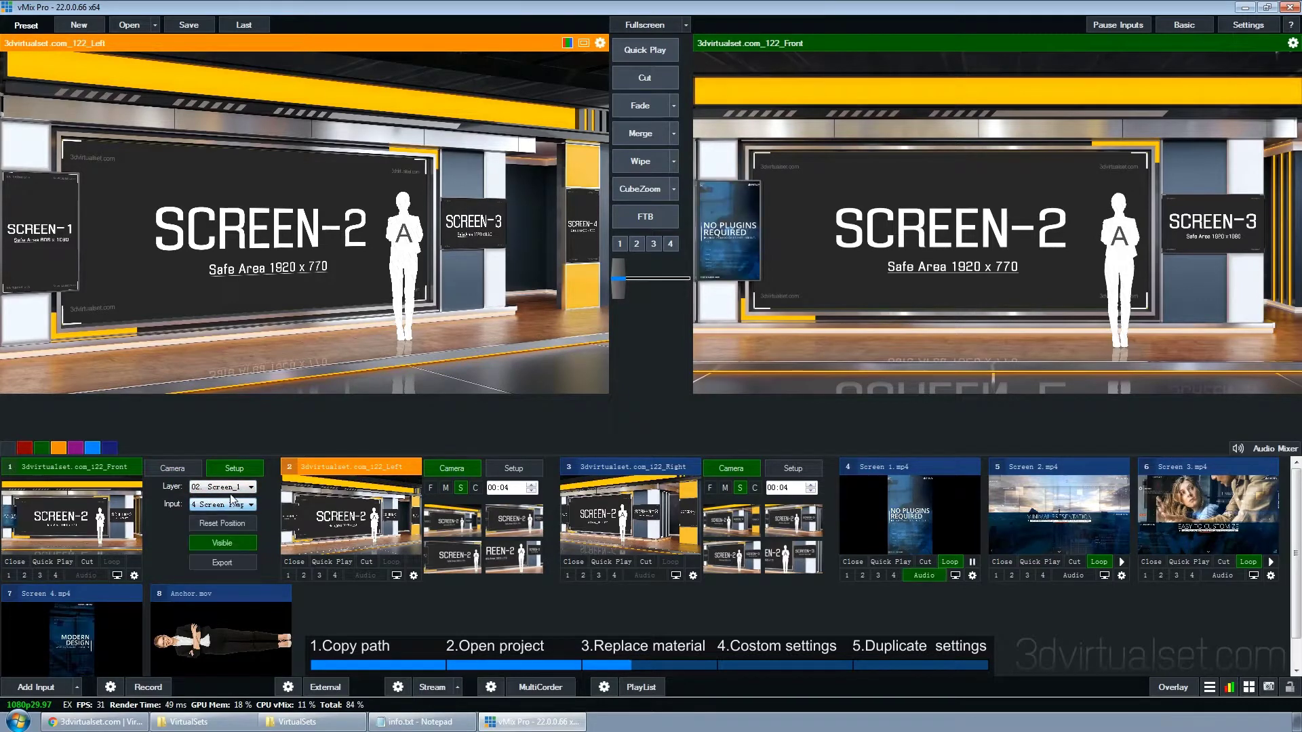
left_click(232, 487)
left_click(224, 515)
left_click(232, 487)
left_click(224, 523)
left_click(233, 487)
left_click(224, 524)
left_click(233, 504)
left_click(223, 556)
- Assign Anchor.mov to the Front set's Anchor layer
left_click(233, 488)
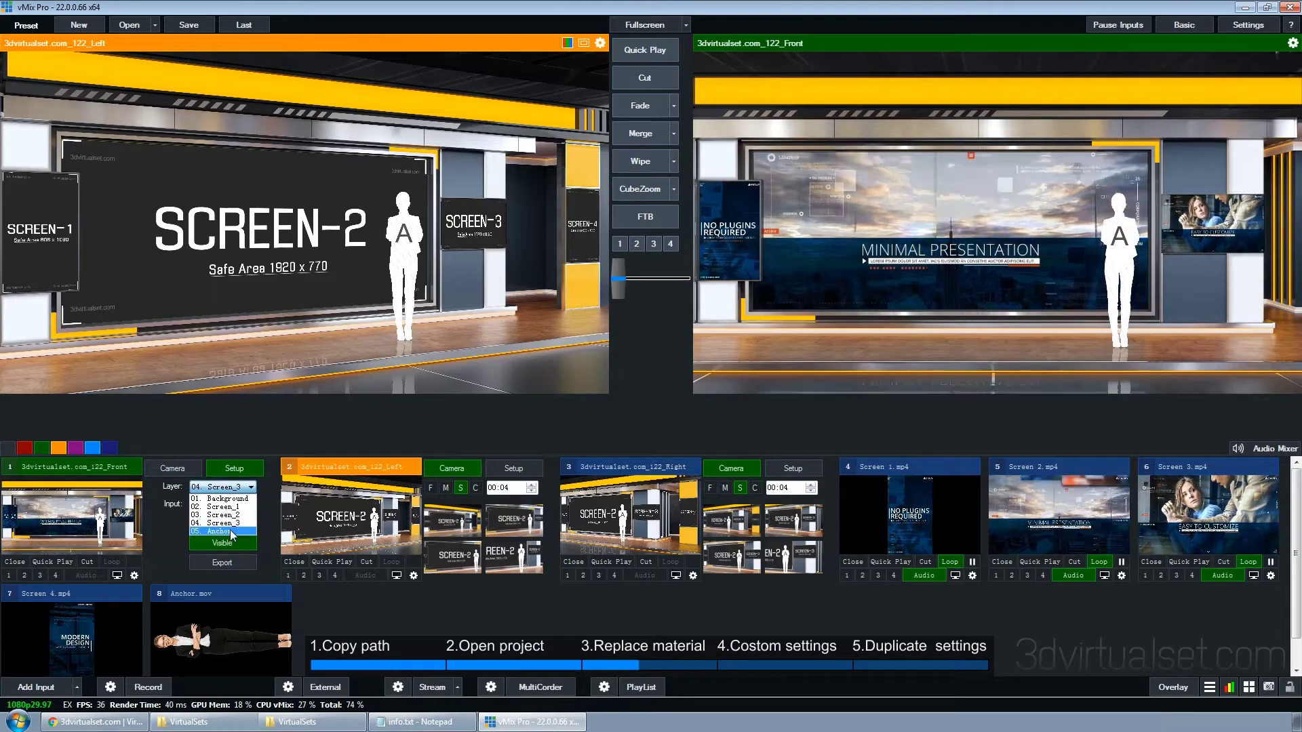
left_click(224, 531)
left_click(233, 504)
left_click(233, 573)
- In the Left set, assign Screen 1.mp4, Screen 2.mp4 and Screen 3.mp4 to the Screen_1, Screen_2 and Screen_3 layers
left_click(513, 467)
left_click(520, 504)
left_click(501, 541)
left_click(503, 488)
left_click(504, 515)
left_click(521, 505)
left_click(502, 548)
left_click(503, 488)
left_click(503, 523)
left_click(520, 505)
left_click(501, 556)
- In the Left set, assign Screen 4.mp4 to the Screen_4 layer and Anchor.mov to the Anchor layer
left_click(504, 487)
left_click(503, 531)
left_click(521, 505)
left_click(502, 565)
left_click(504, 487)
left_click(503, 539)
left_click(521, 505)
left_click(502, 573)
- In the Right set, assign Screen 1.mp4, Screen 2.mp4 and Screen 3.mp4 to the Screen_1, Screen_2 and Screen_3 layers
left_click(793, 468)
left_click(800, 504)
left_click(779, 540)
left_click(782, 487)
left_click(781, 515)
left_click(800, 504)
left_click(779, 548)
left_click(781, 487)
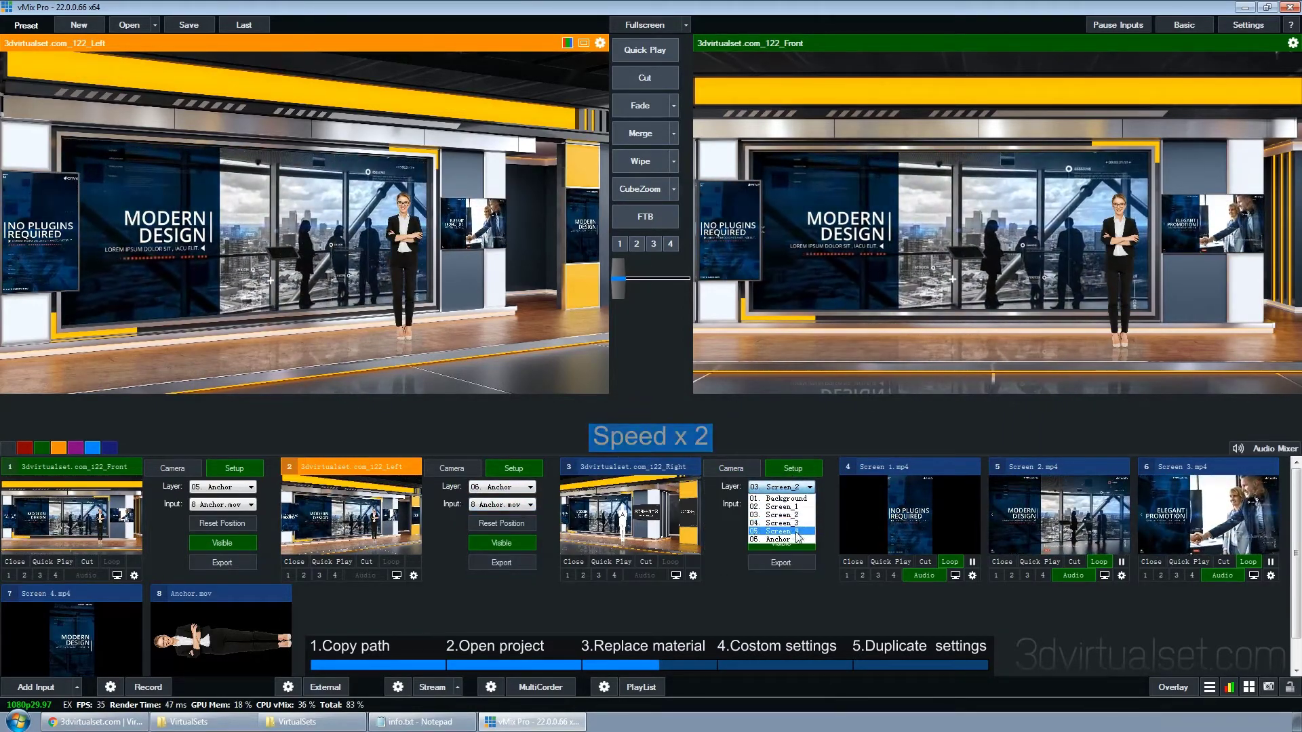
left_click(782, 524)
left_click(800, 504)
left_click(780, 556)
- In the Right set, assign Screen 3.mp4 to Screen_4 and Anchor.mov to Anchor, and show the set in the preview
left_click(781, 488)
left_click(782, 531)
left_click(800, 504)
left_click(780, 564)
left_click(781, 487)
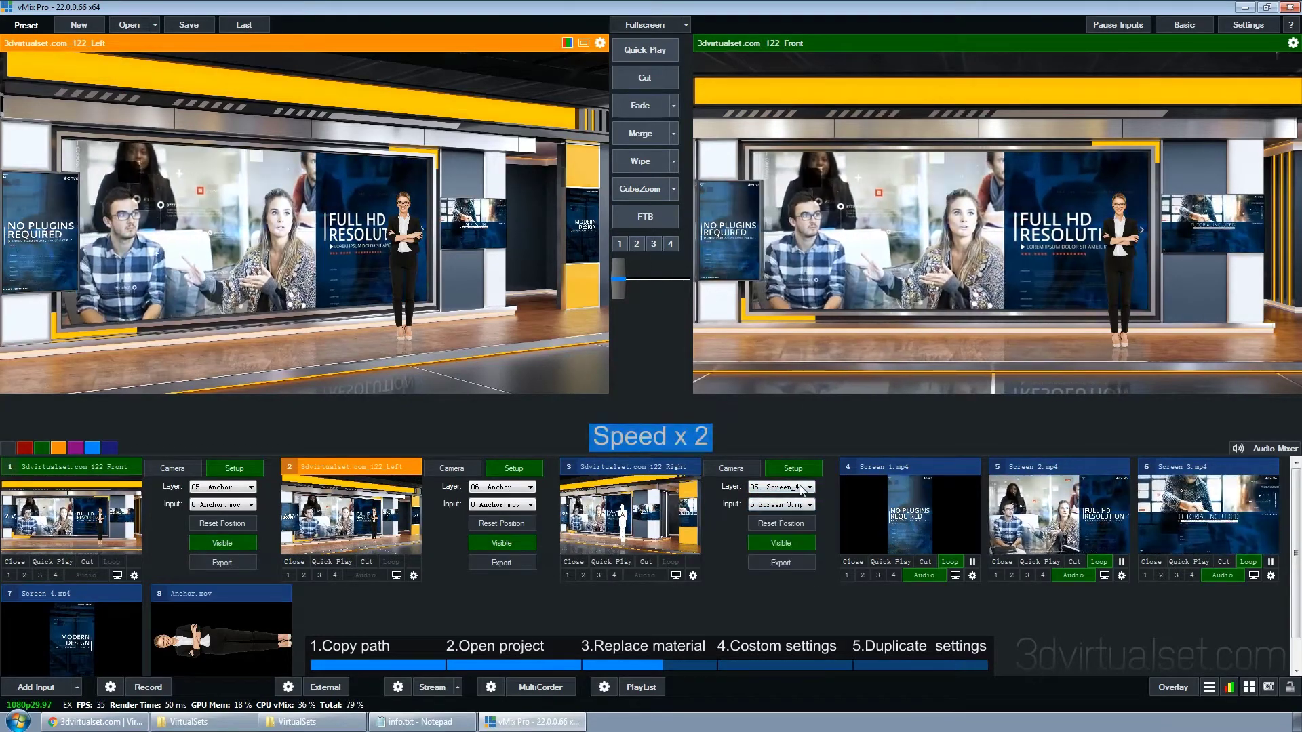
left_click(781, 540)
left_click(800, 504)
left_click(780, 573)
left_click(645, 465)
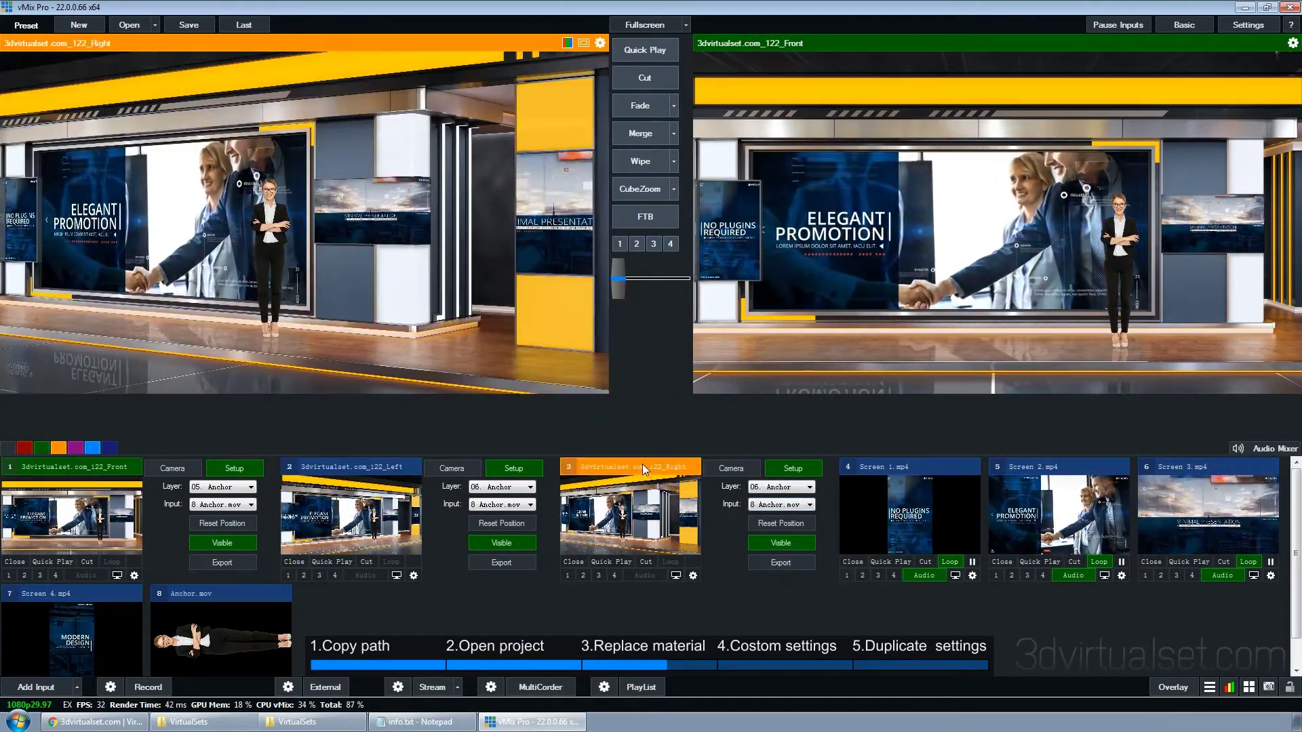
- Preview the Front set's third and fourth camera presets, and return to the first preset with the camera transition set to Cut
left_click(72, 515)
left_click(172, 468)
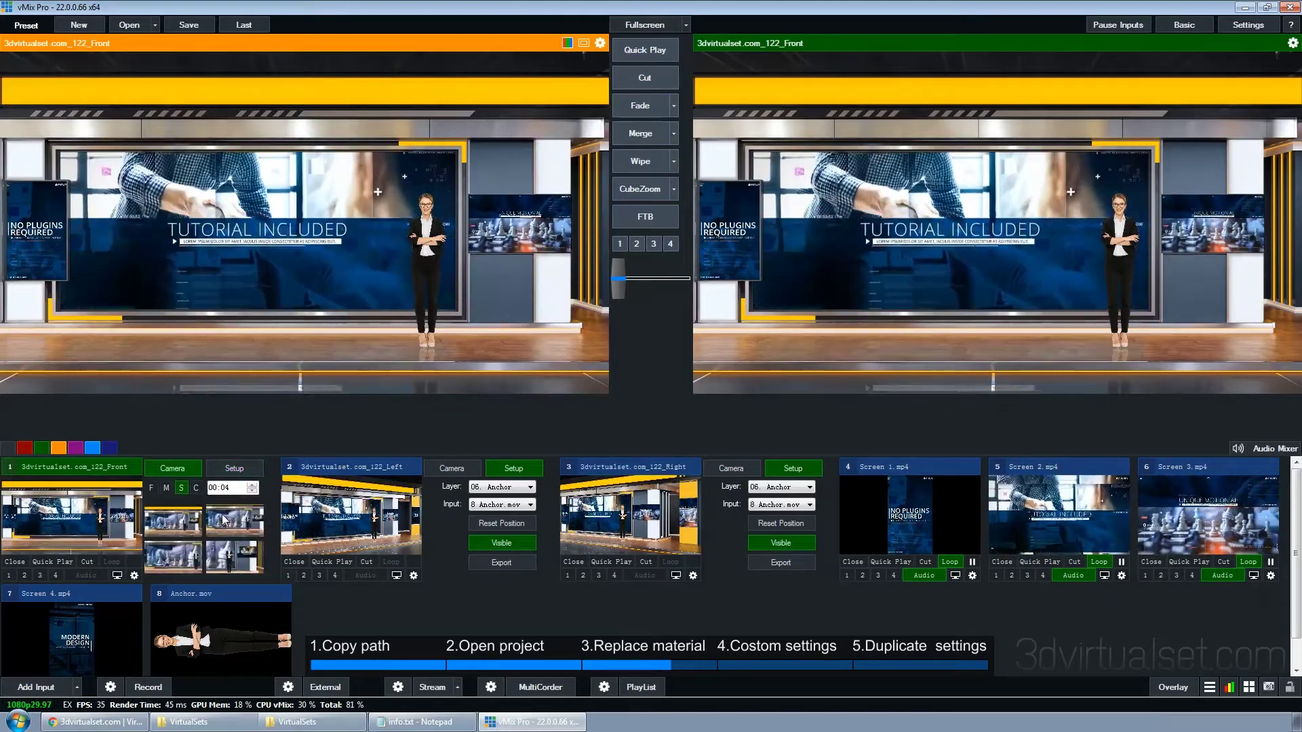
left_click(187, 557)
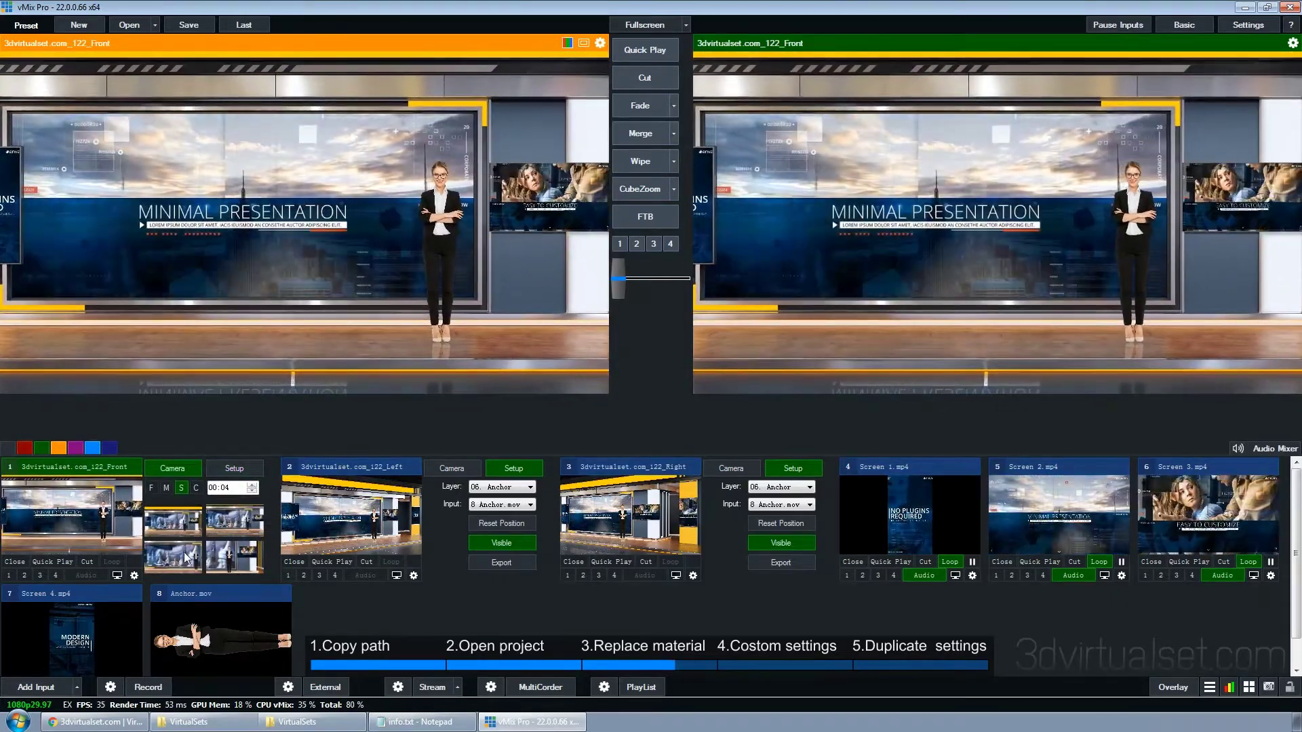
left_click(243, 558)
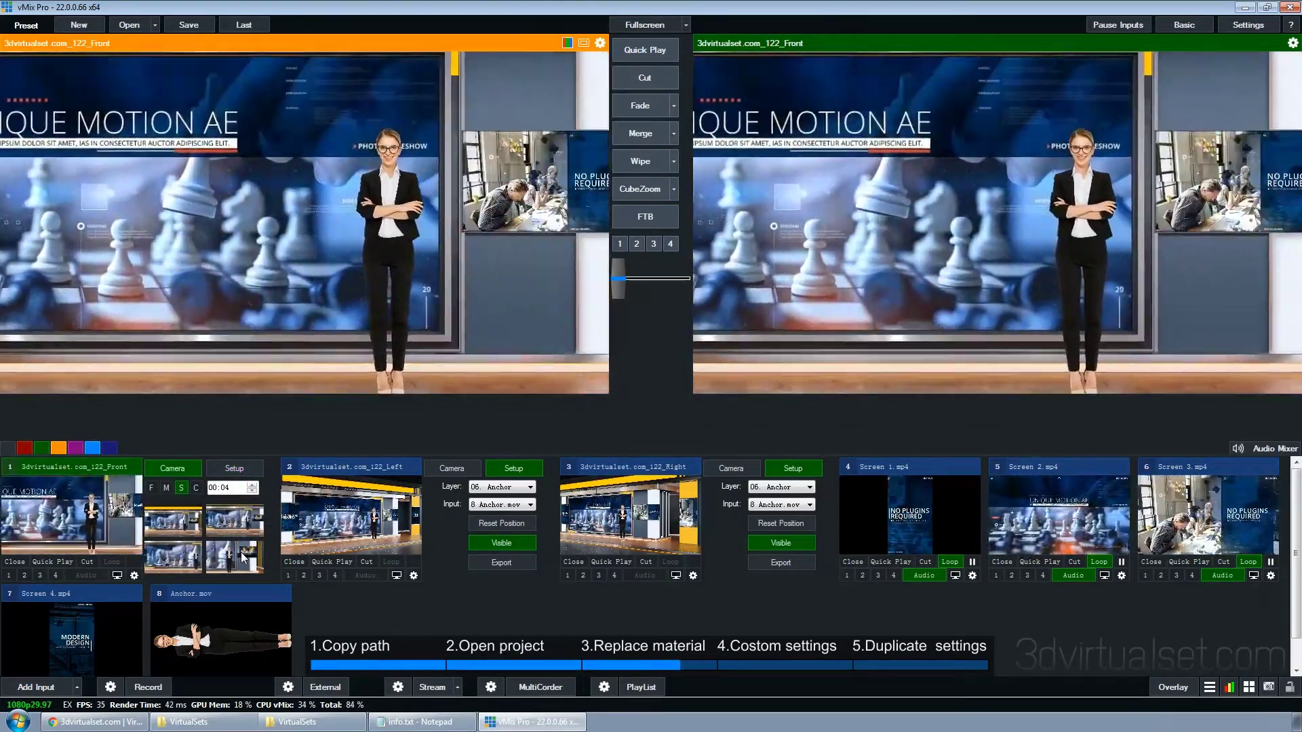
left_click(196, 487)
left_click(173, 520)
- Show the Left set in the preview and move its camera to the second preset
left_click(350, 515)
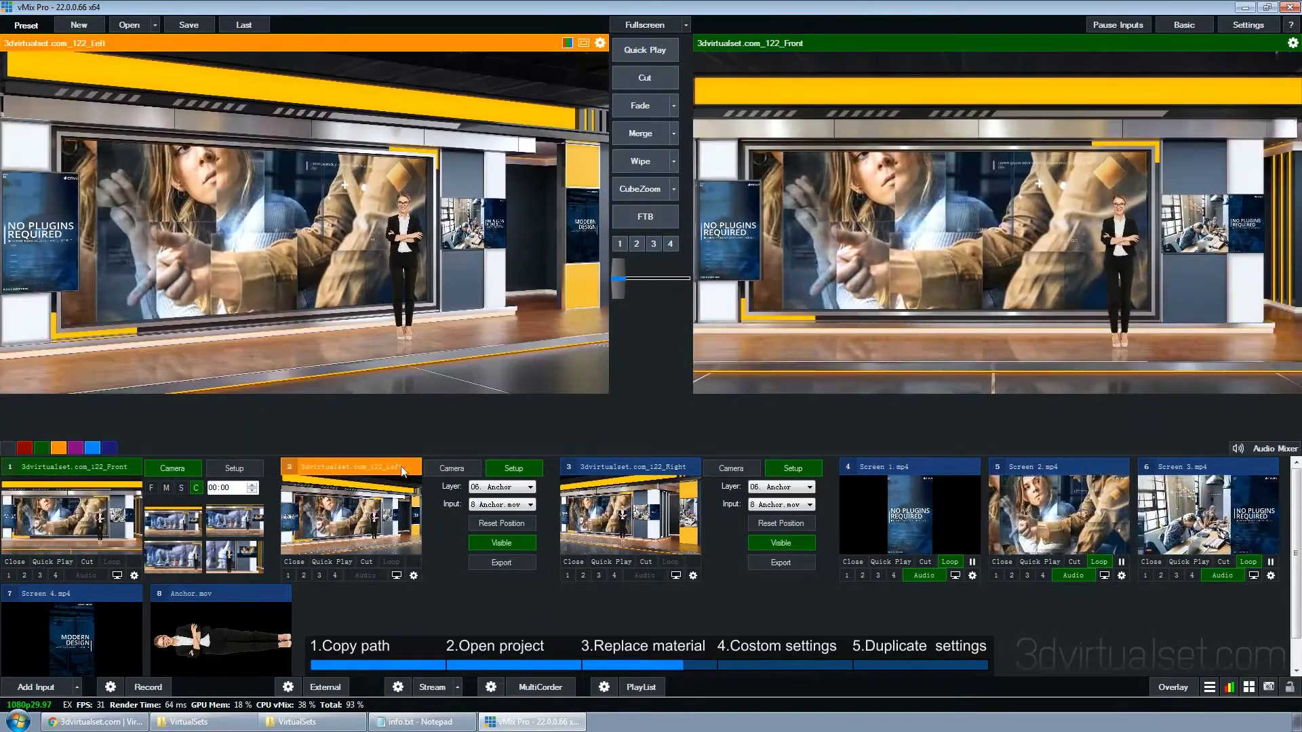
left_click(452, 468)
left_click(510, 521)
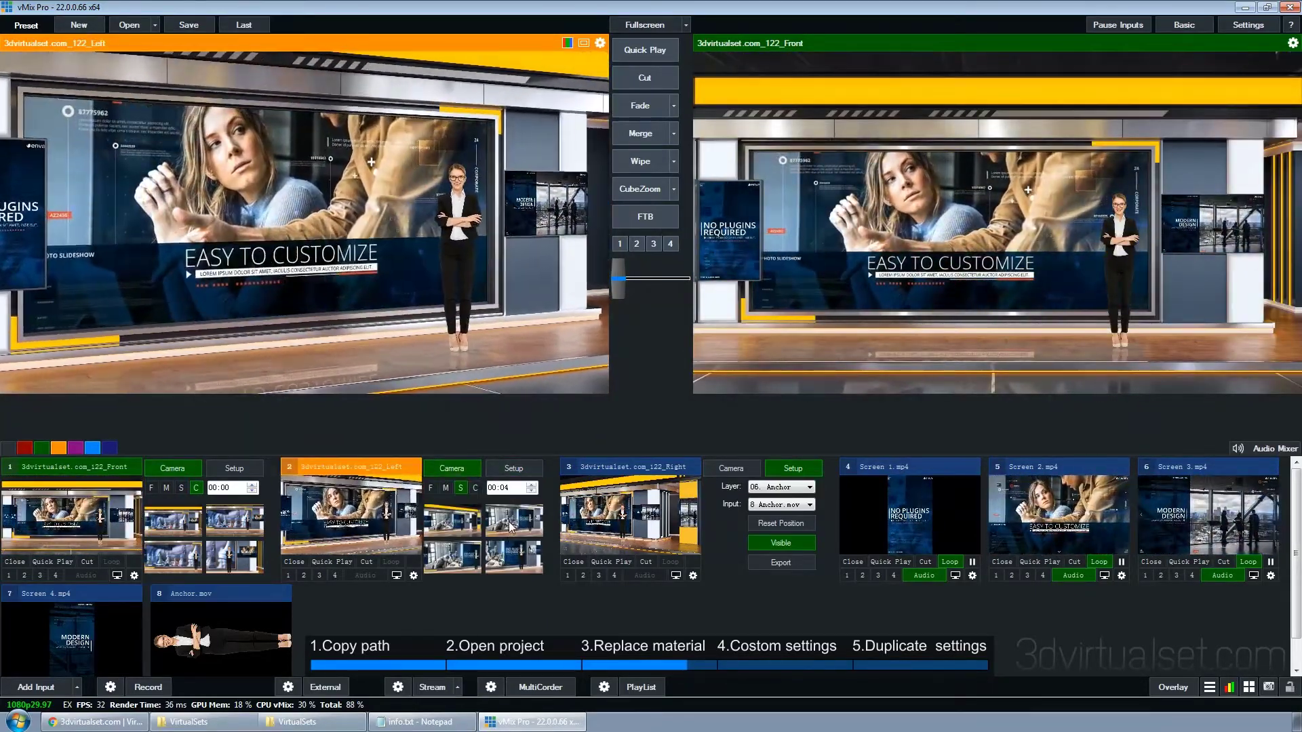
- Move the Left set's camera to its fourth preset and set its camera transition to Cut
left_click(511, 562)
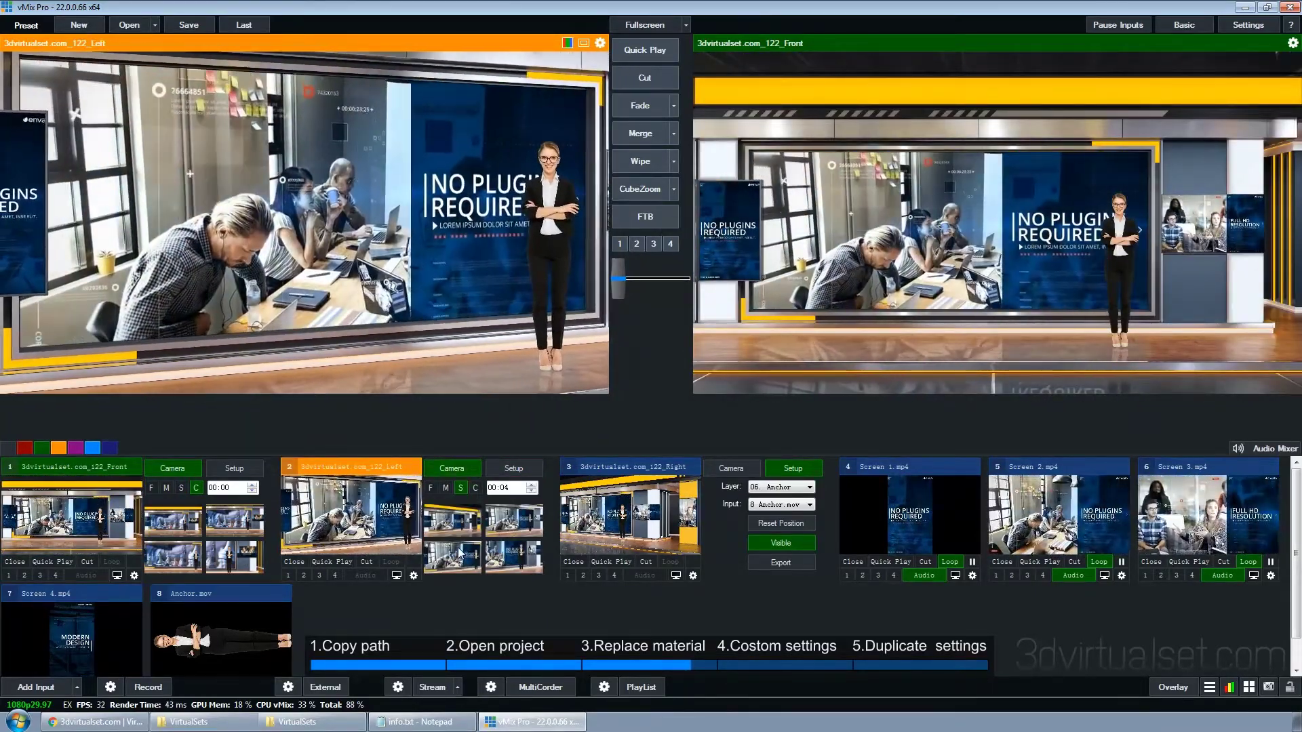
left_click(475, 488)
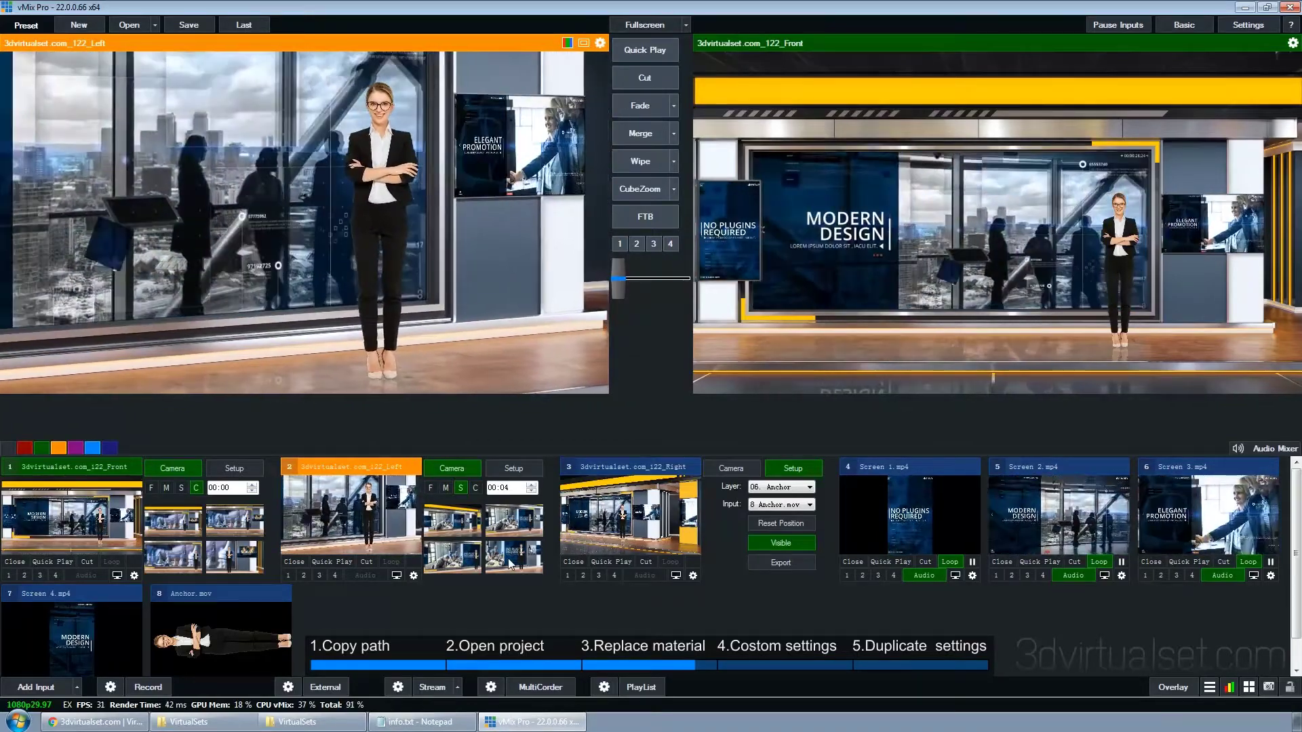
- Preview the Right set's second, third and fourth camera presets, and return to the first preset with the camera transition set to Cut
left_click(610, 516)
left_click(731, 468)
left_click(790, 530)
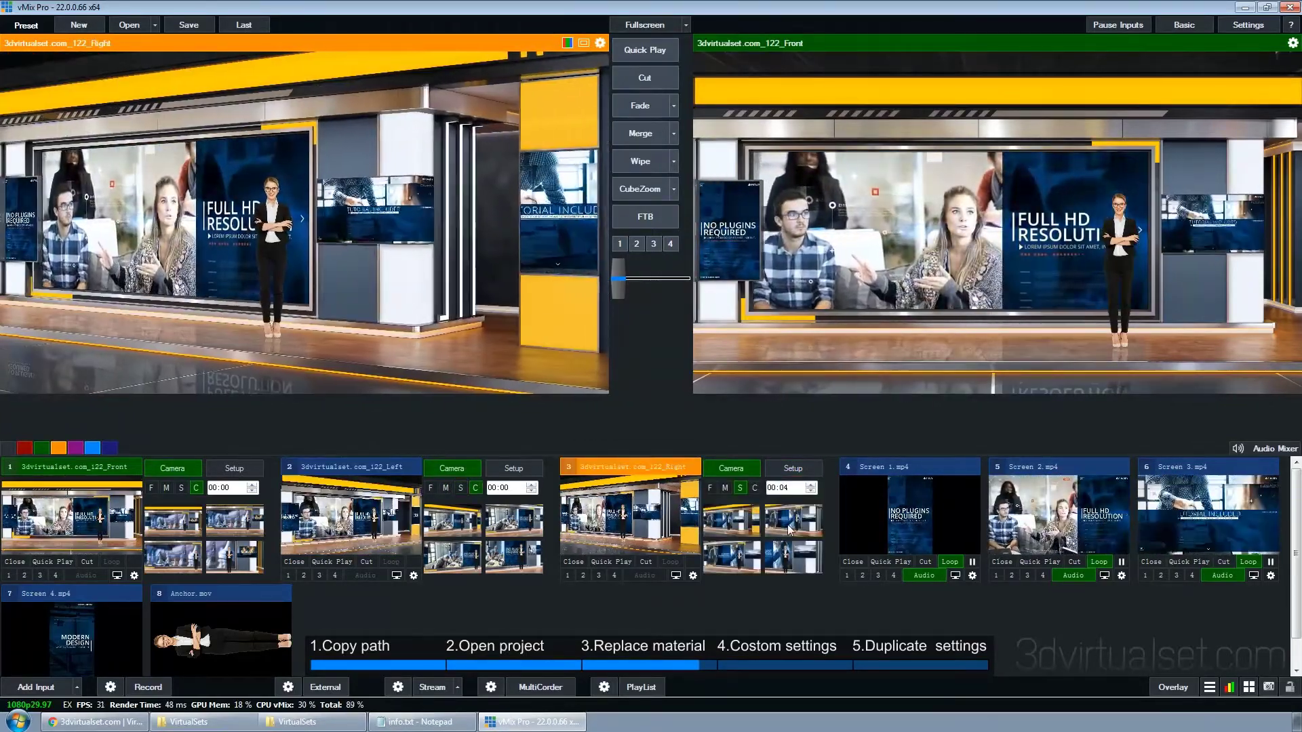
left_click(737, 556)
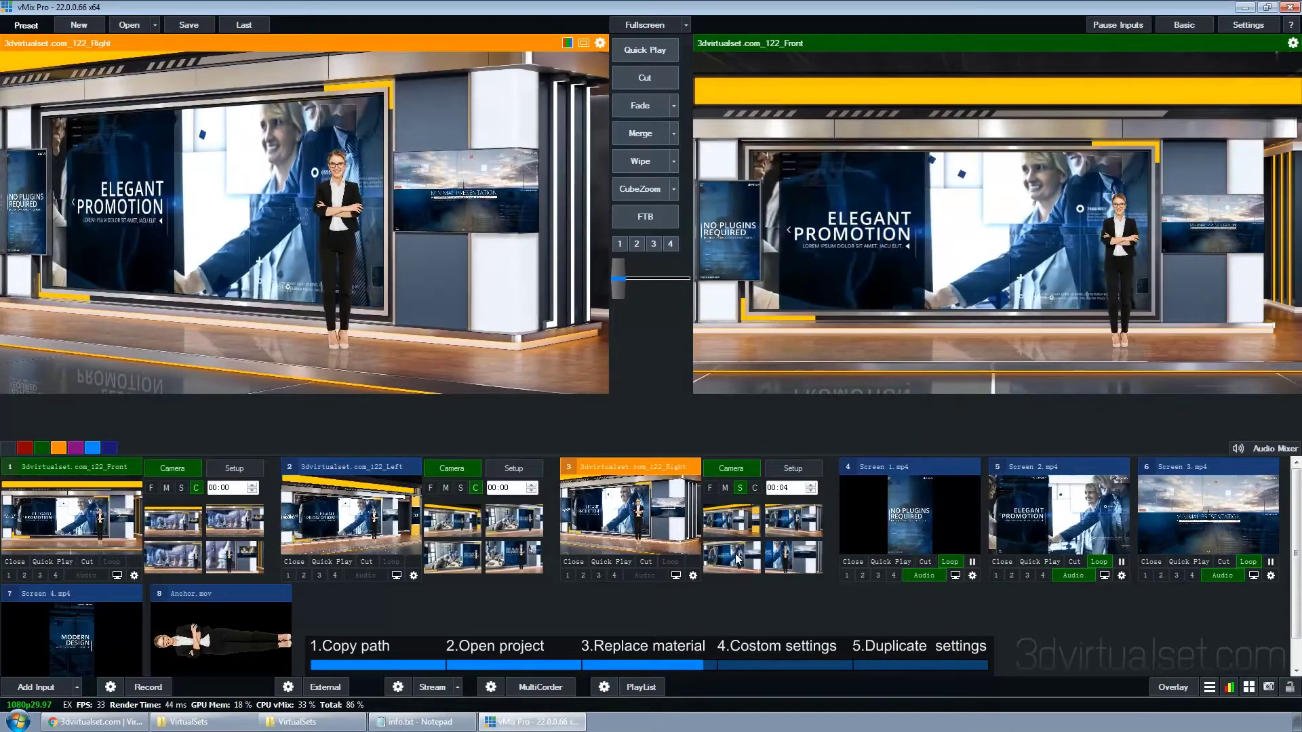
left_click(785, 557)
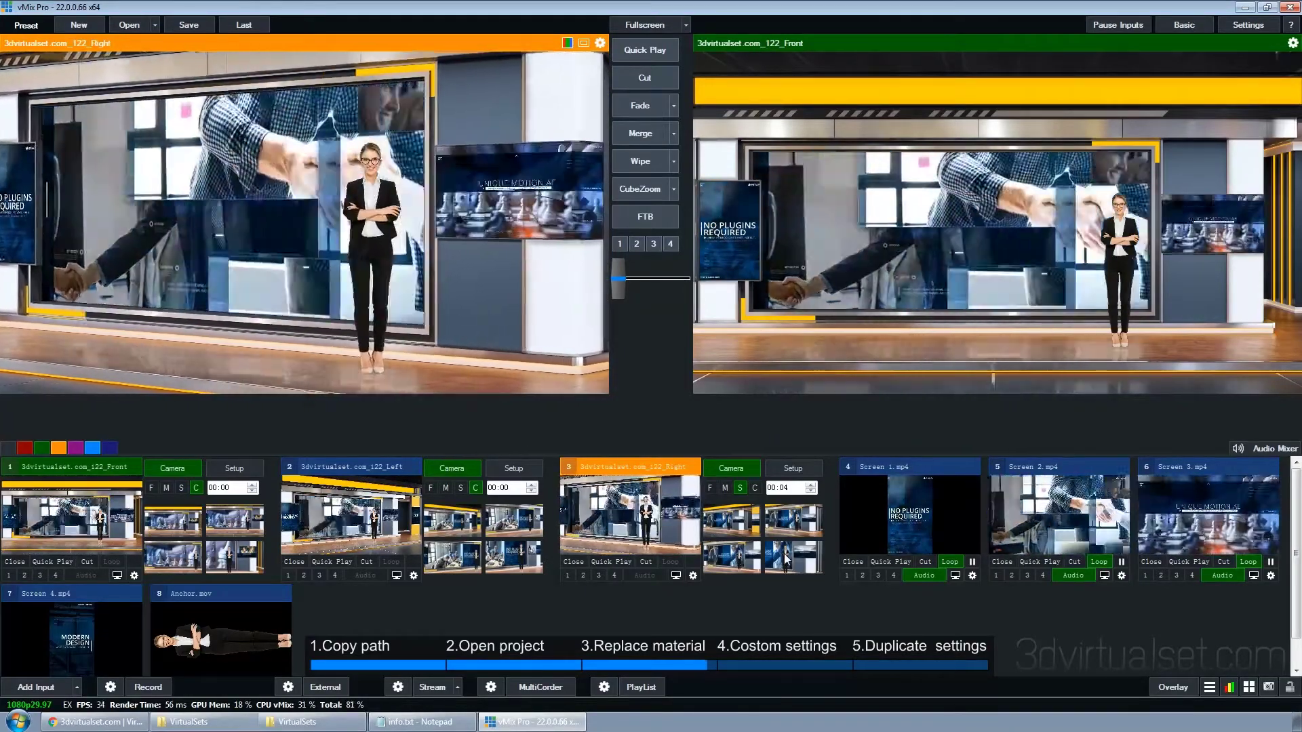
left_click(730, 519)
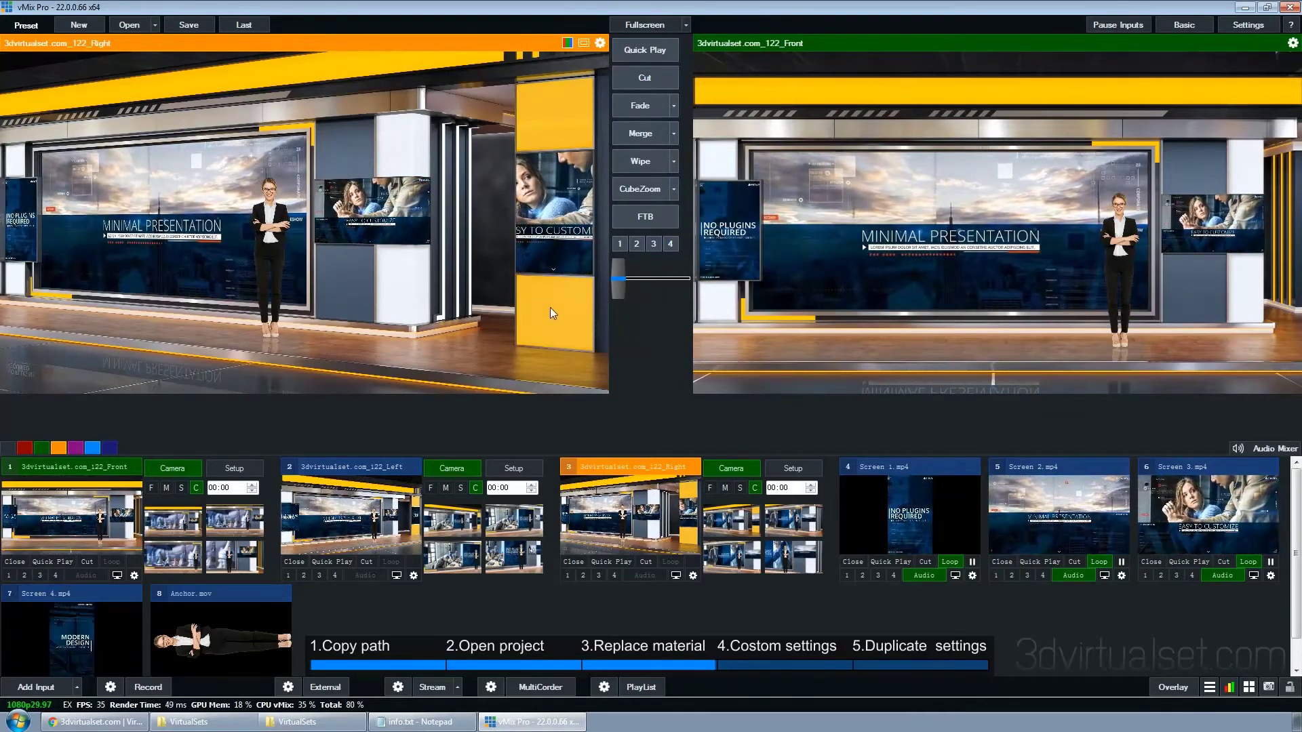
- Minimize vMix, go back to the Virtual Set 122 For vMix folder, and open Background.psd from its Psd folder in Photoshop
left_click(1244, 8)
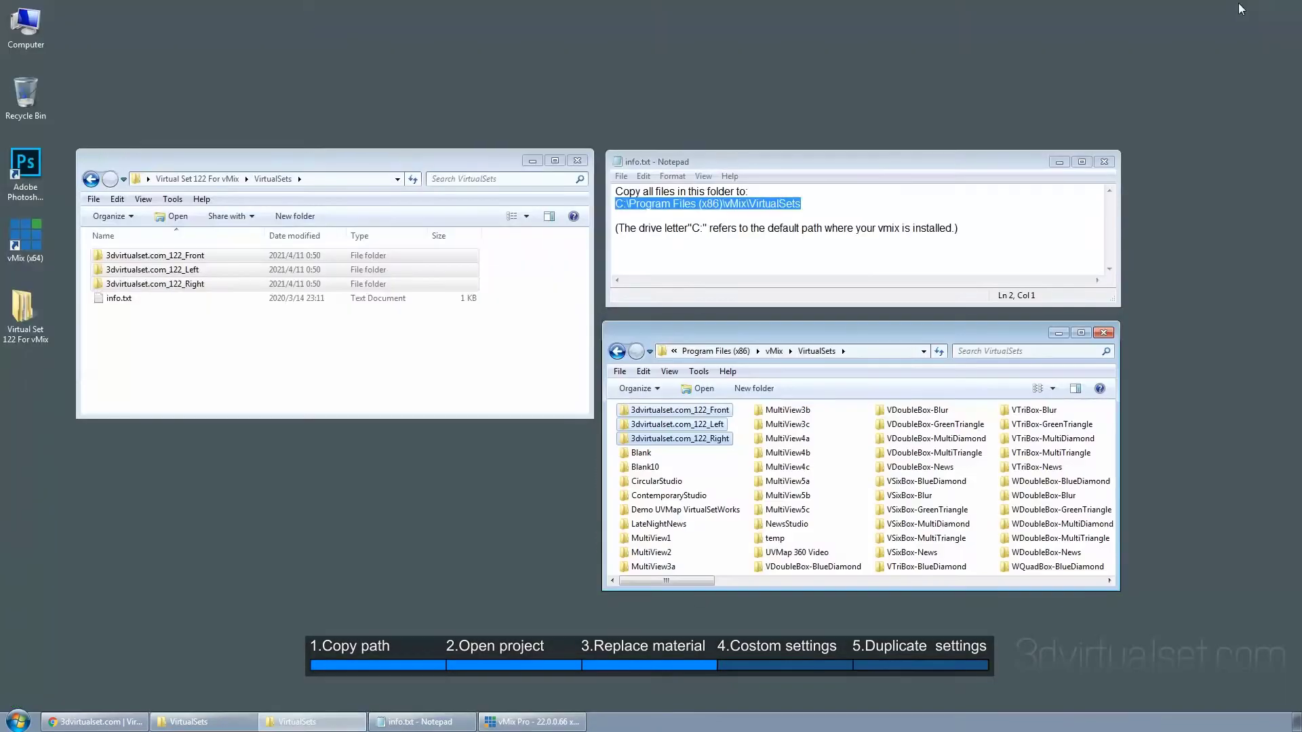
left_click(91, 180)
left_click(129, 254)
right_click(143, 255)
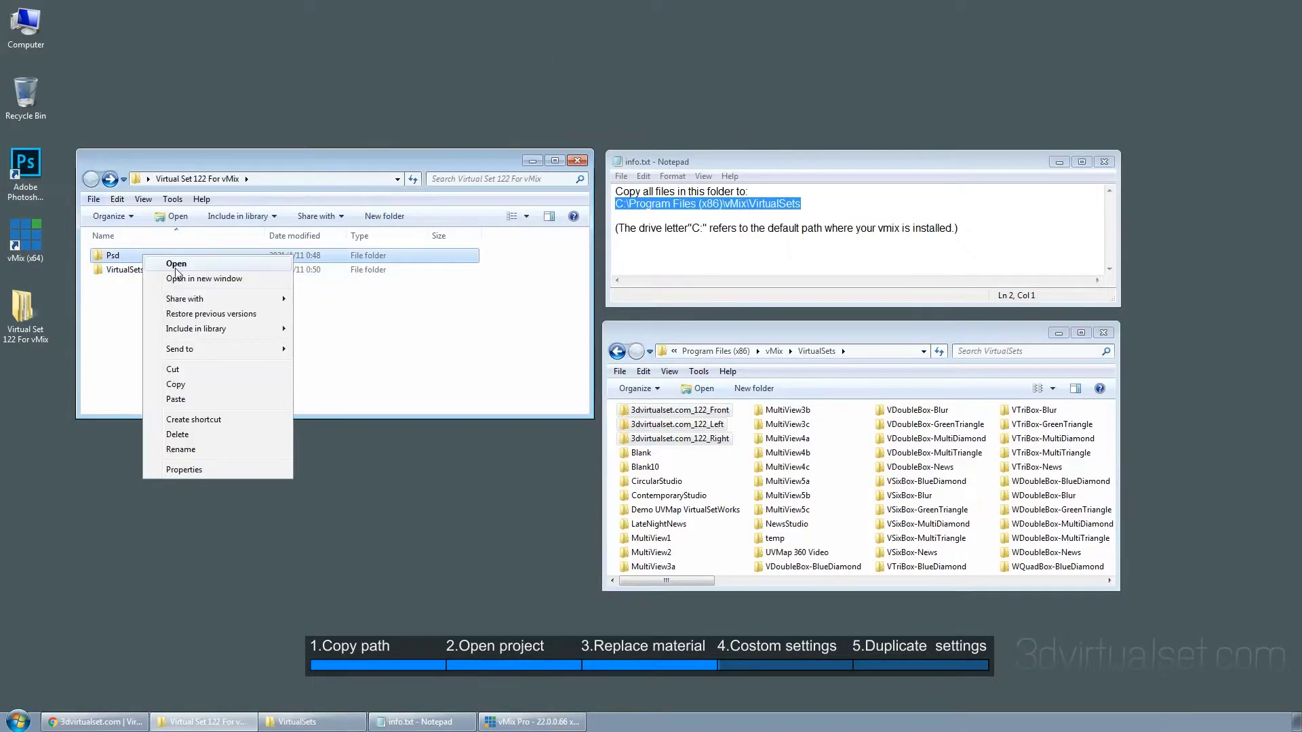
left_click(166, 262)
double_click(126, 266)
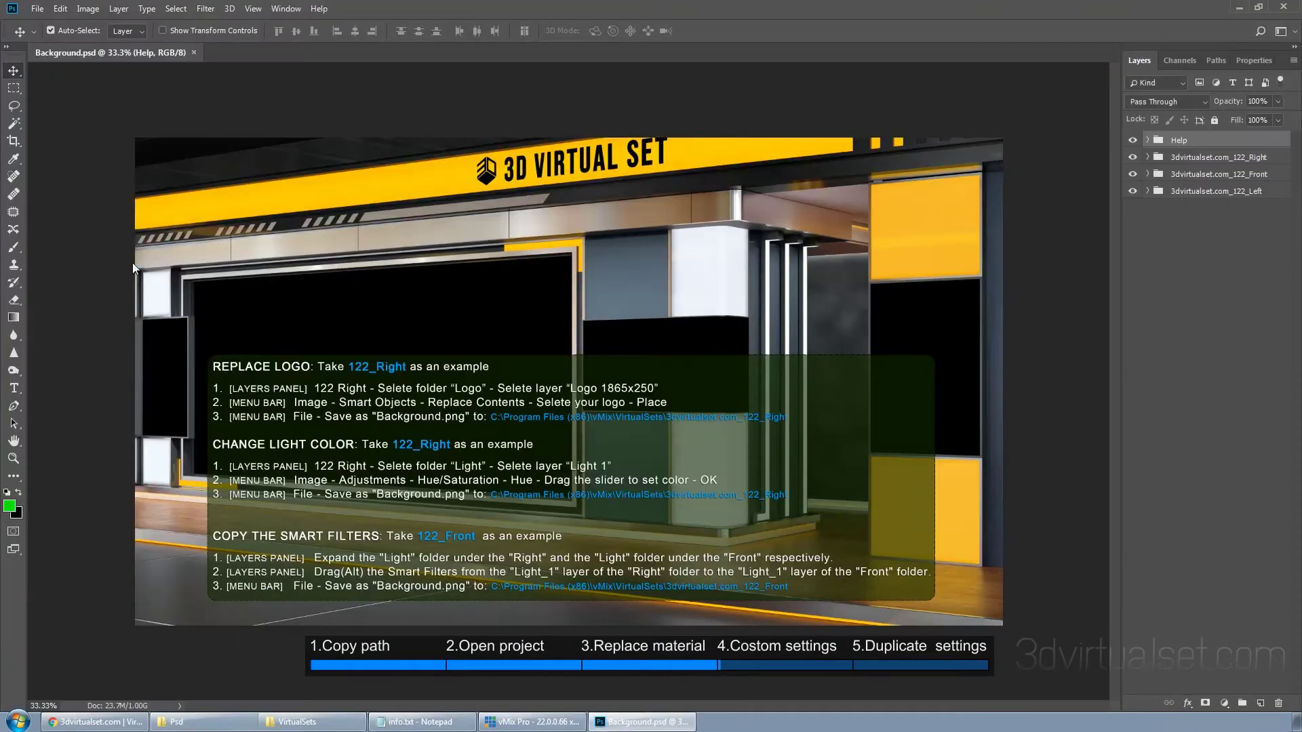
- Hide the Help group and view the Front and Left sets by toggling the visibility of the Right and Front groups
left_click(1133, 140)
left_click(1132, 157)
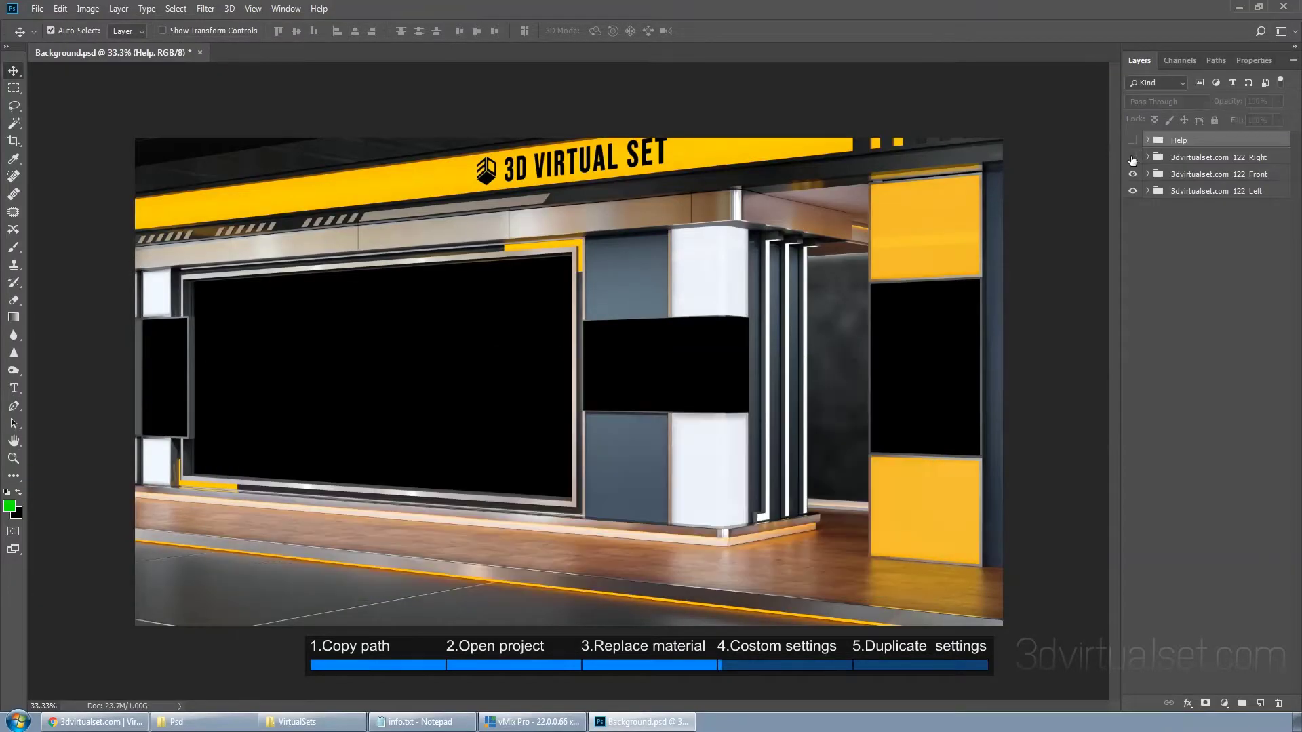
left_click(1132, 174)
left_click(1131, 174)
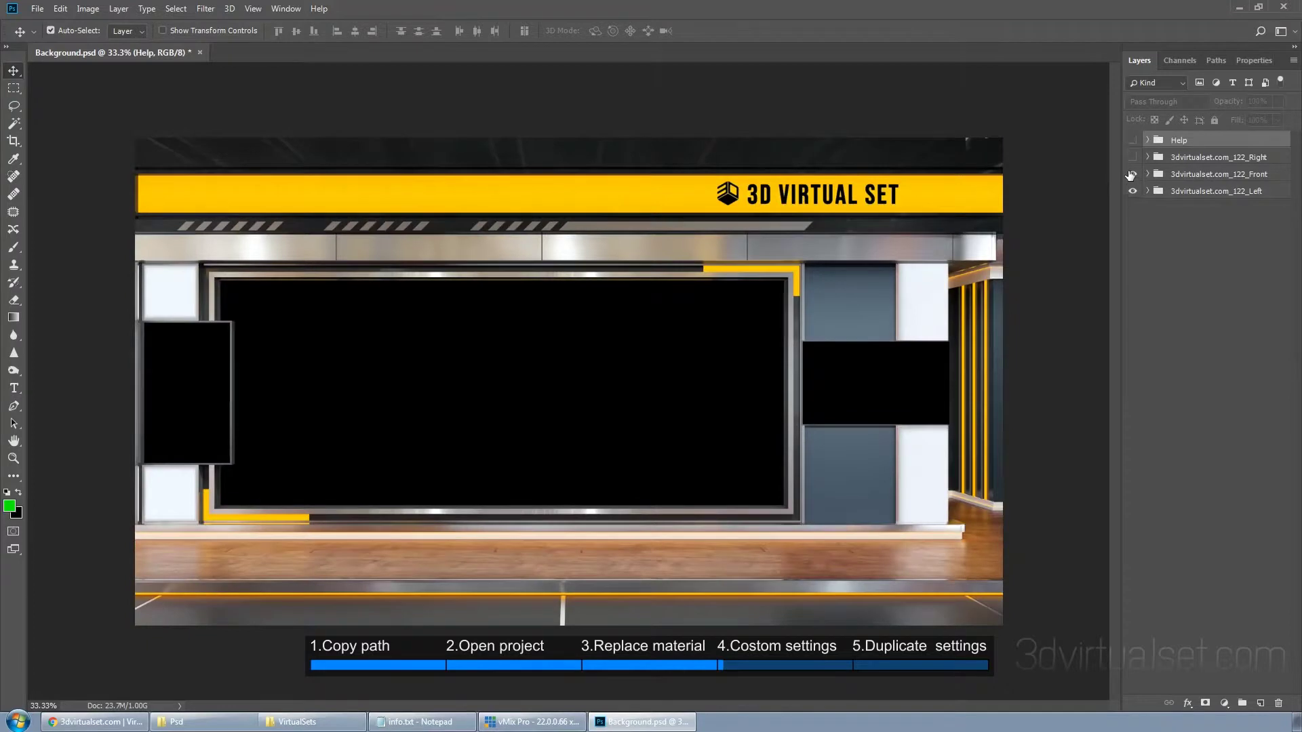
left_click(1132, 157)
- In the Right group, hide the Logo and Light groups and examine the Background group's Reflection and Environment layers
left_click(1147, 157)
left_click(1132, 176)
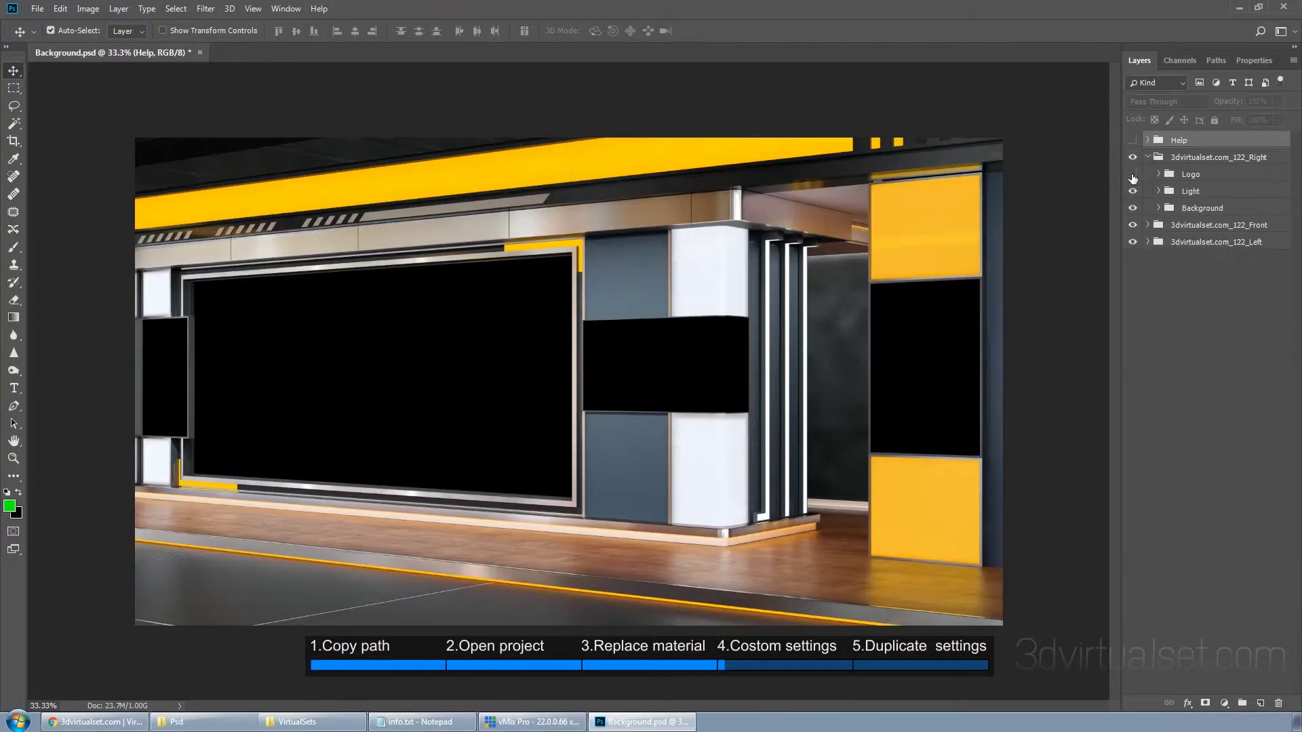
left_click(1132, 191)
left_click(1158, 208)
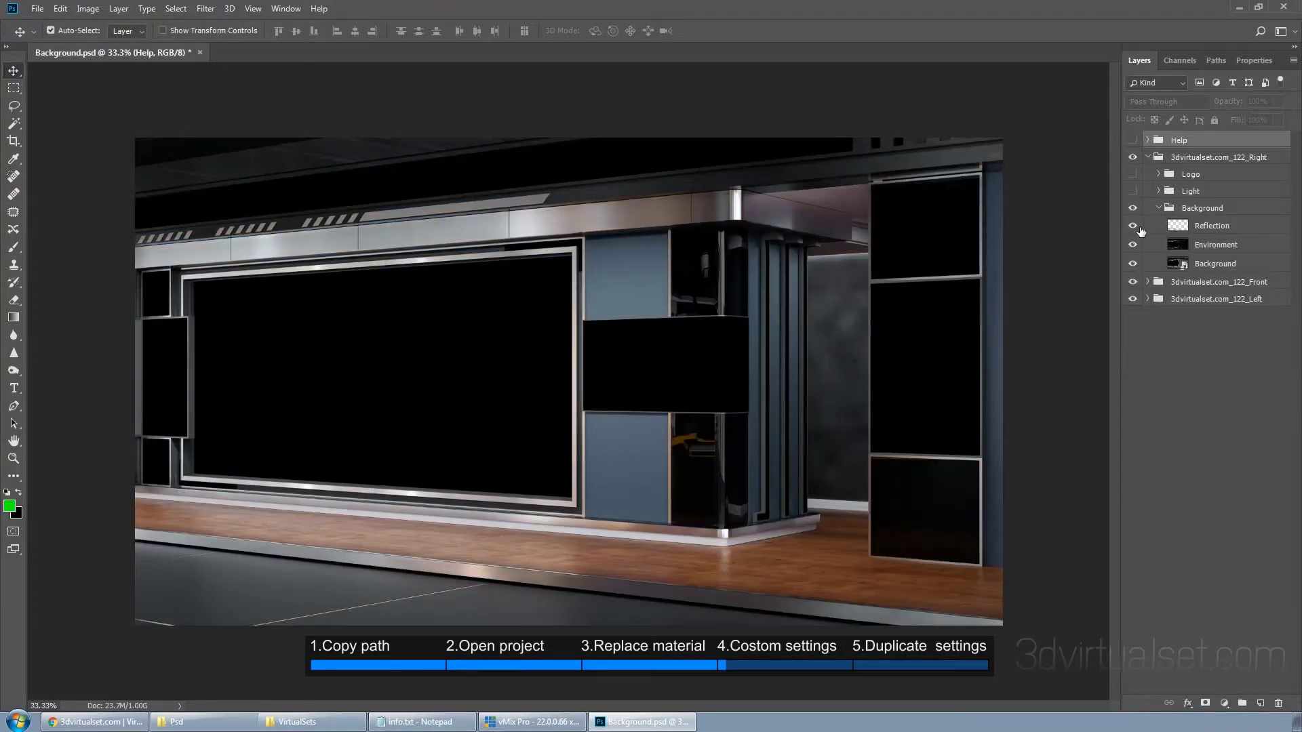
left_click(1132, 225)
left_click(1132, 245)
left_click(1159, 208)
- Examine the Right set's individual Light layers by toggling their visibility, and show the Light and Logo groups again
left_click(1132, 190)
left_click(1158, 191)
left_click_drag(1131, 213, 1132, 330)
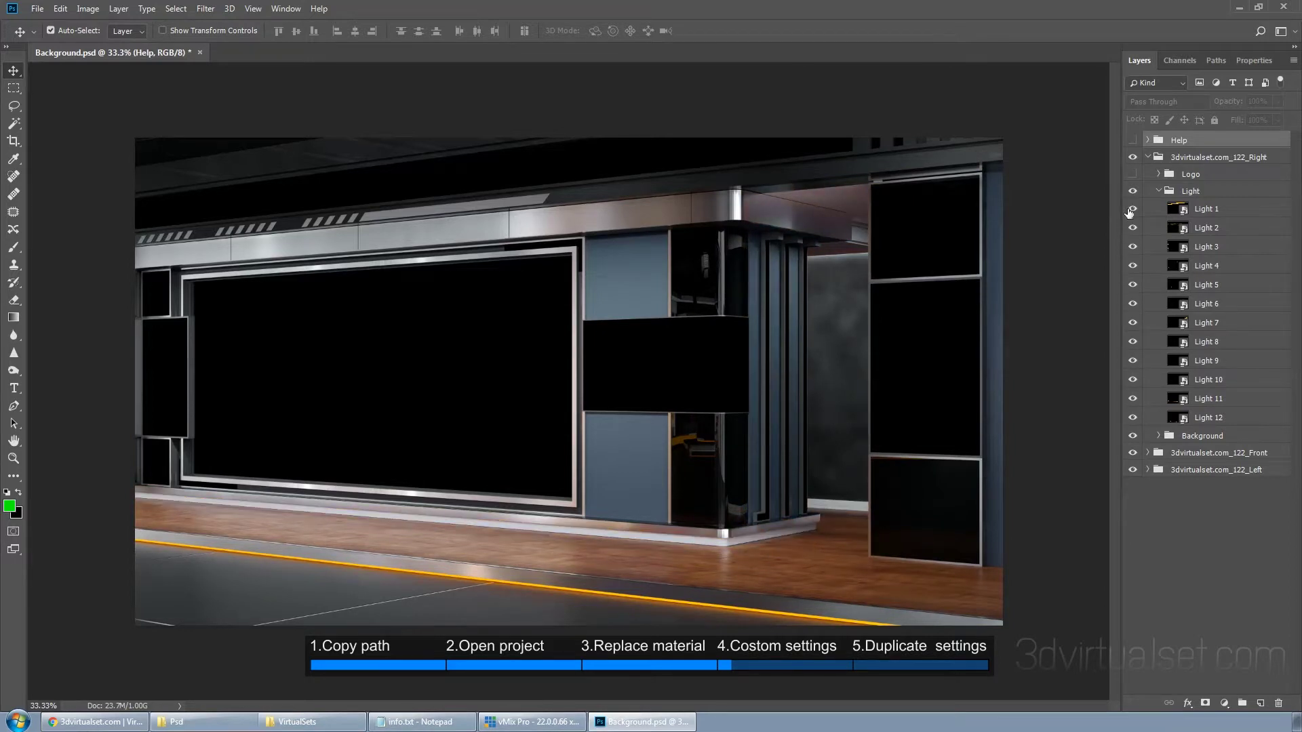
left_click(1133, 227)
left_click(1158, 192)
left_click(1131, 175)
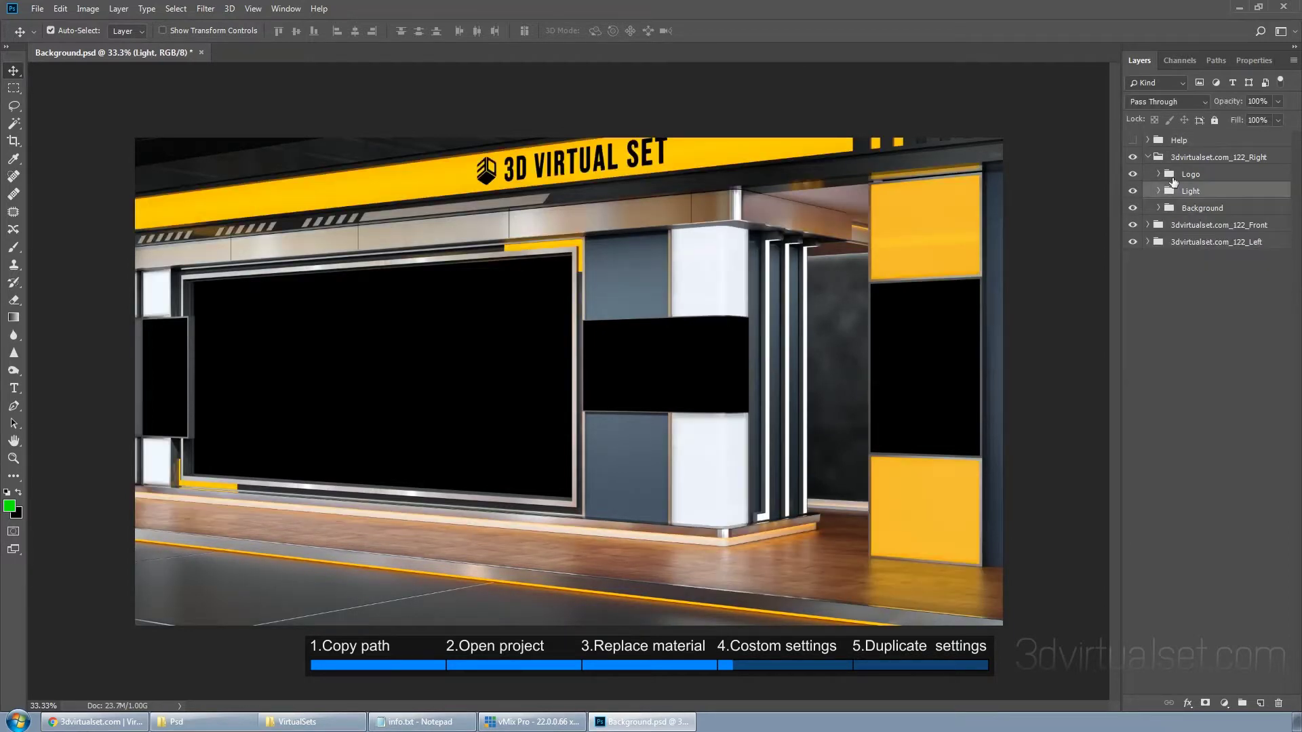
- Replace the contents of the Right set's Logo 1865x250 smart object with YOUR LOGO_TEXT(1865 x 250).png
left_click(1159, 174)
right_click(1231, 193)
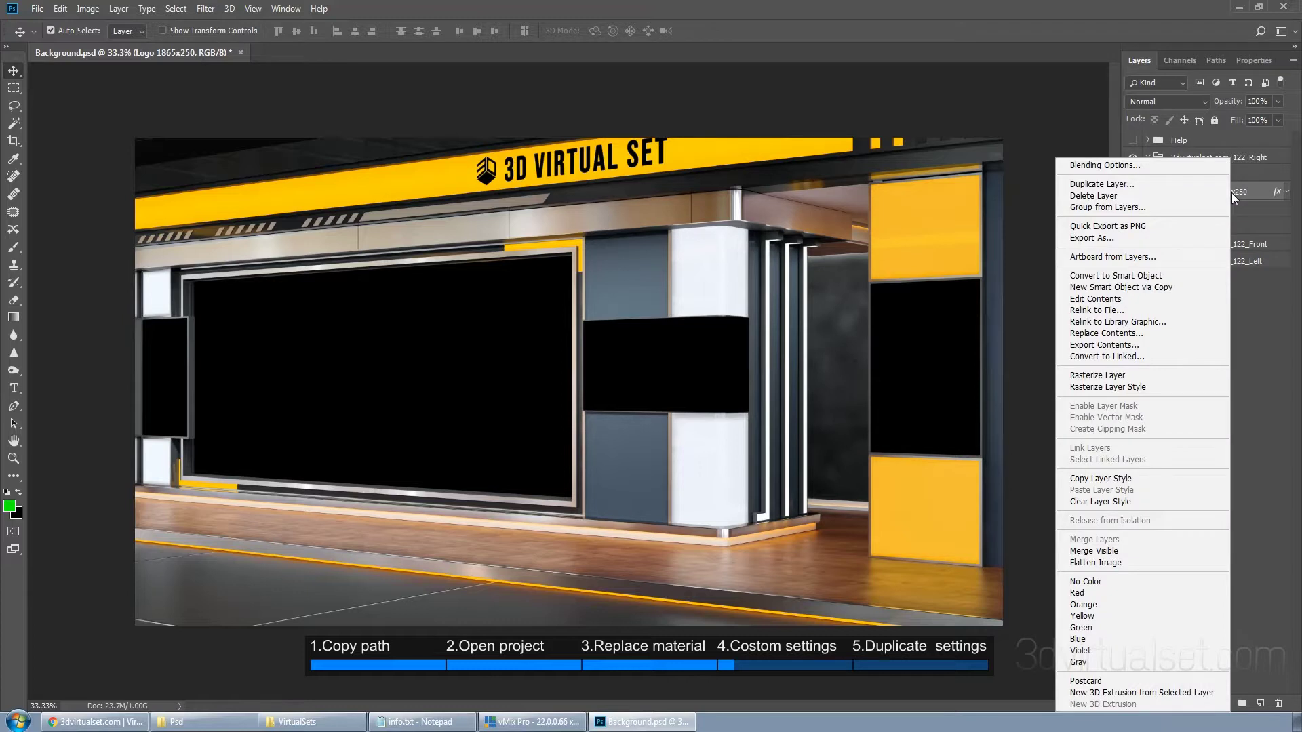
left_click(1145, 332)
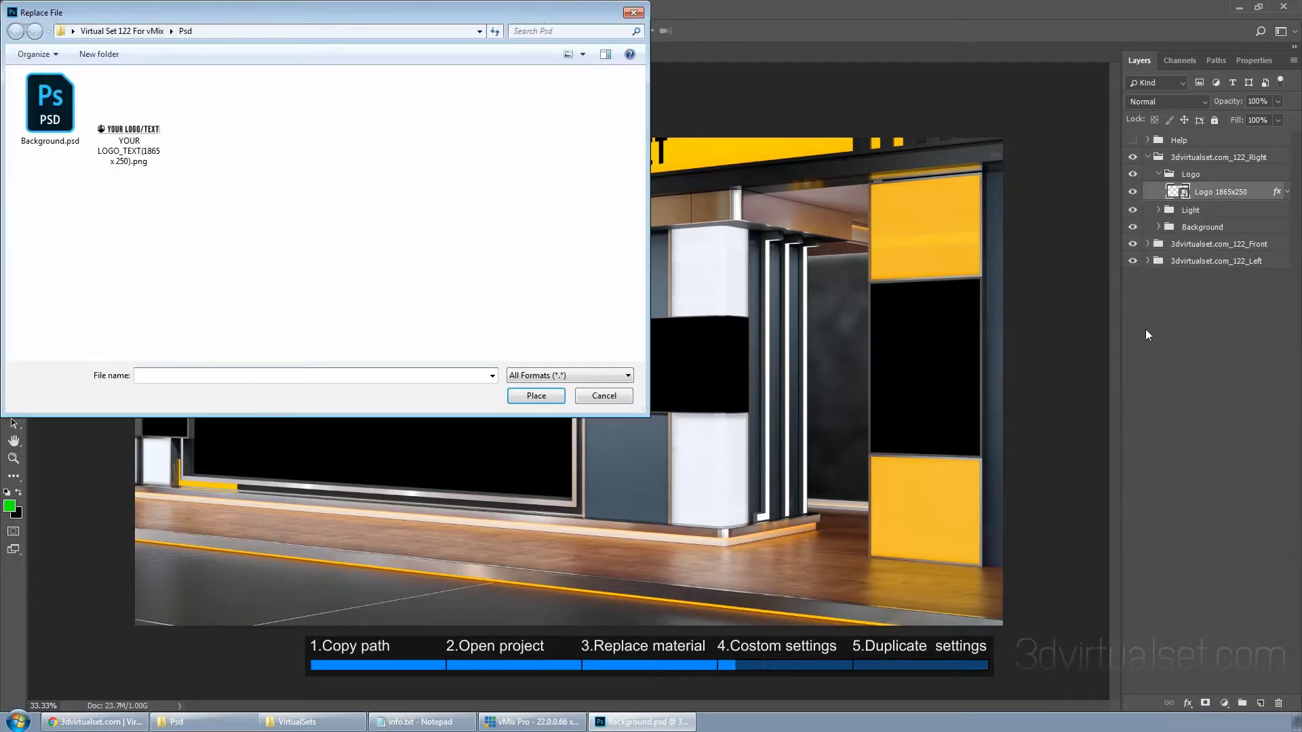
left_click(133, 133)
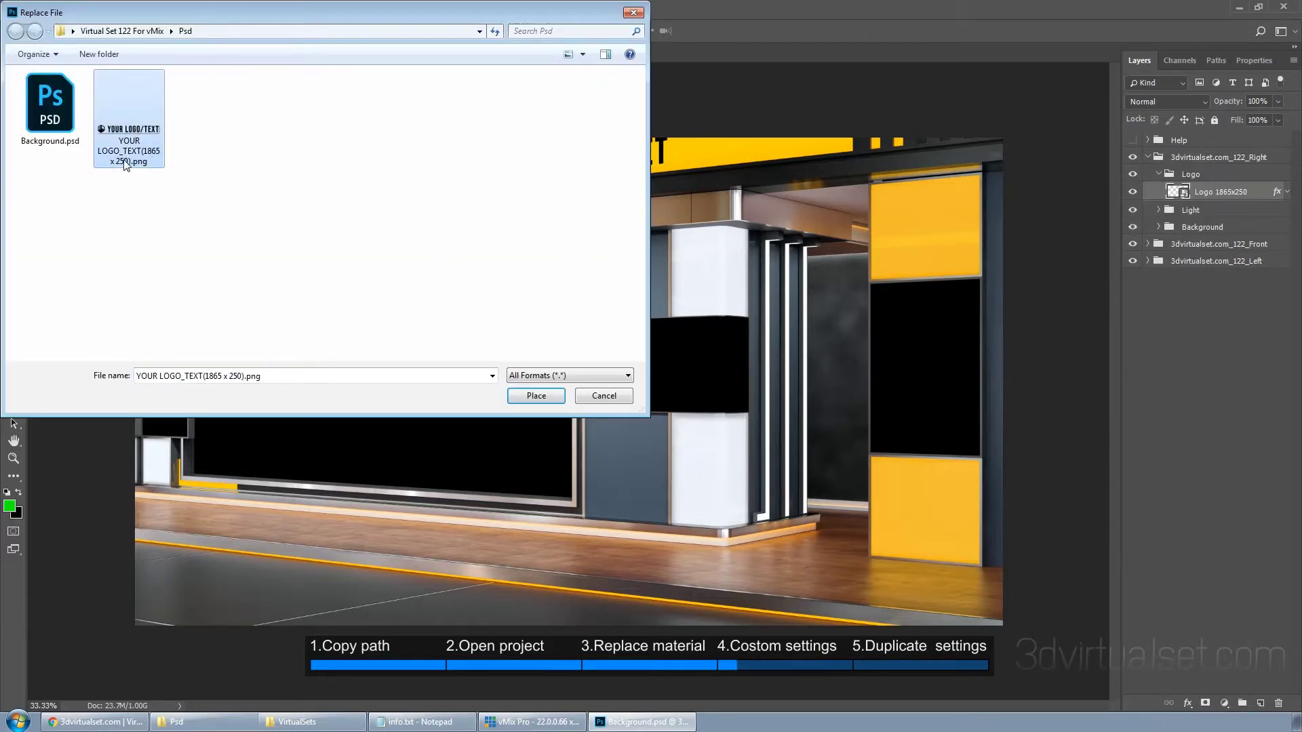
left_click(535, 396)
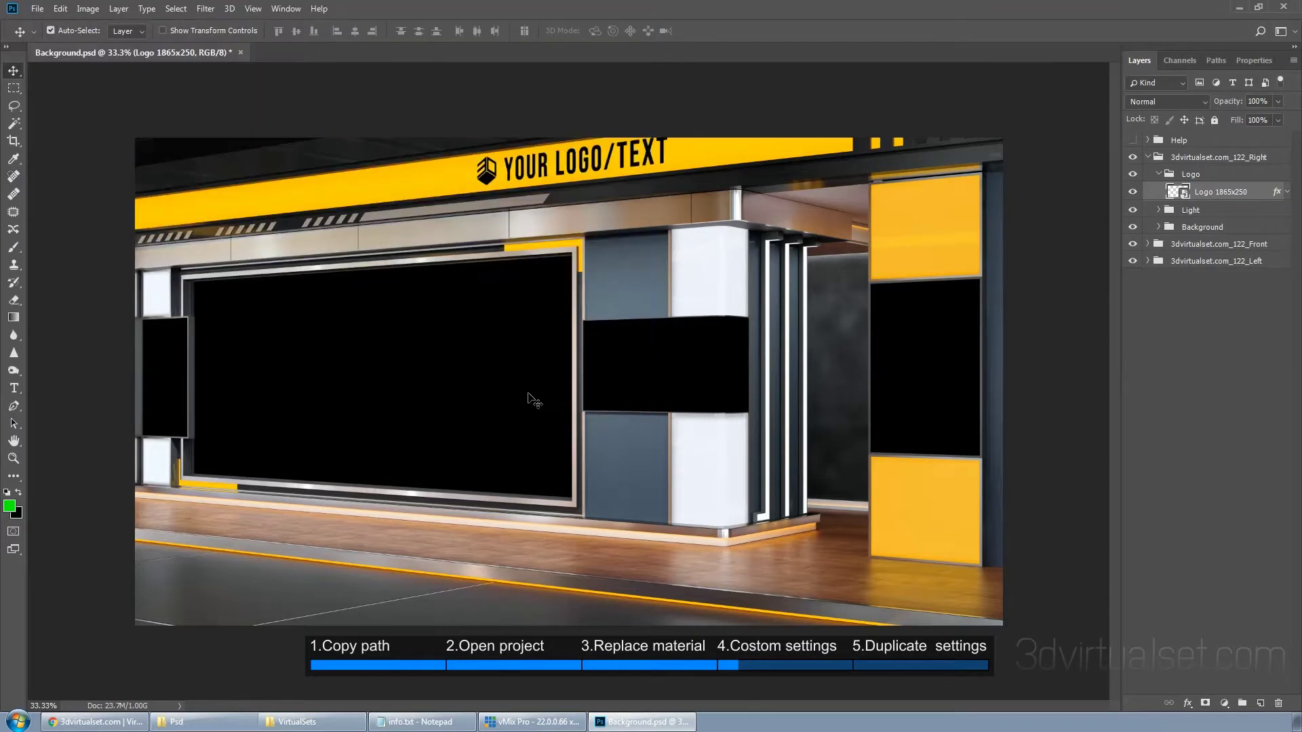
- Check the replaced logo on the Front and Left sets, and make the Front and Right groups visible again
left_click(1132, 158)
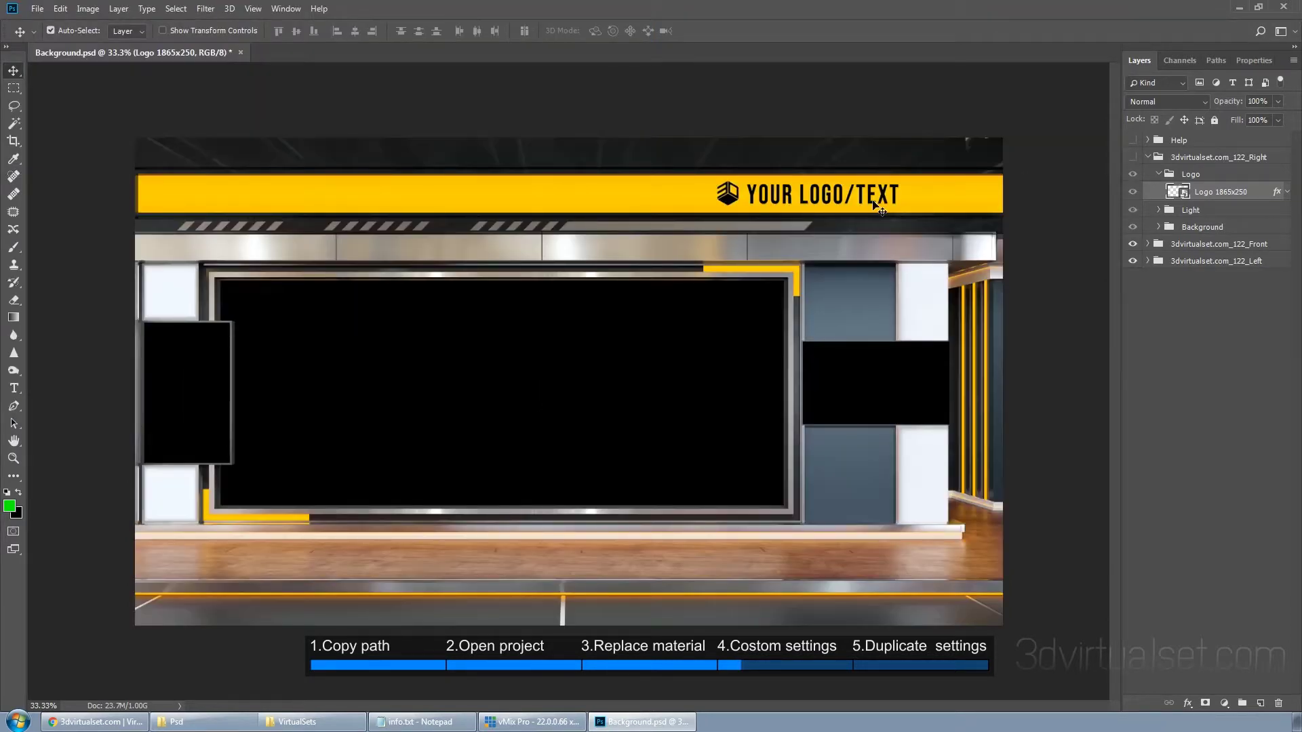
left_click(1133, 245)
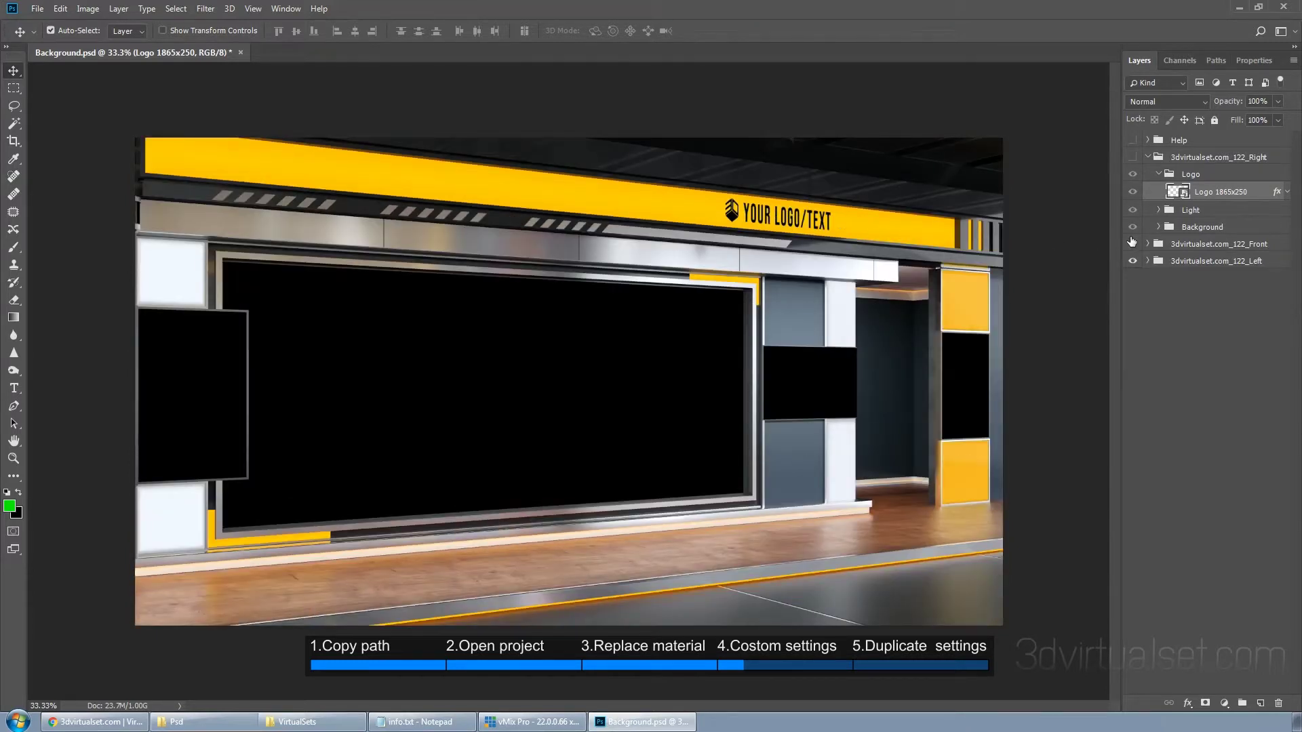
left_click(1131, 242)
left_click(1131, 158)
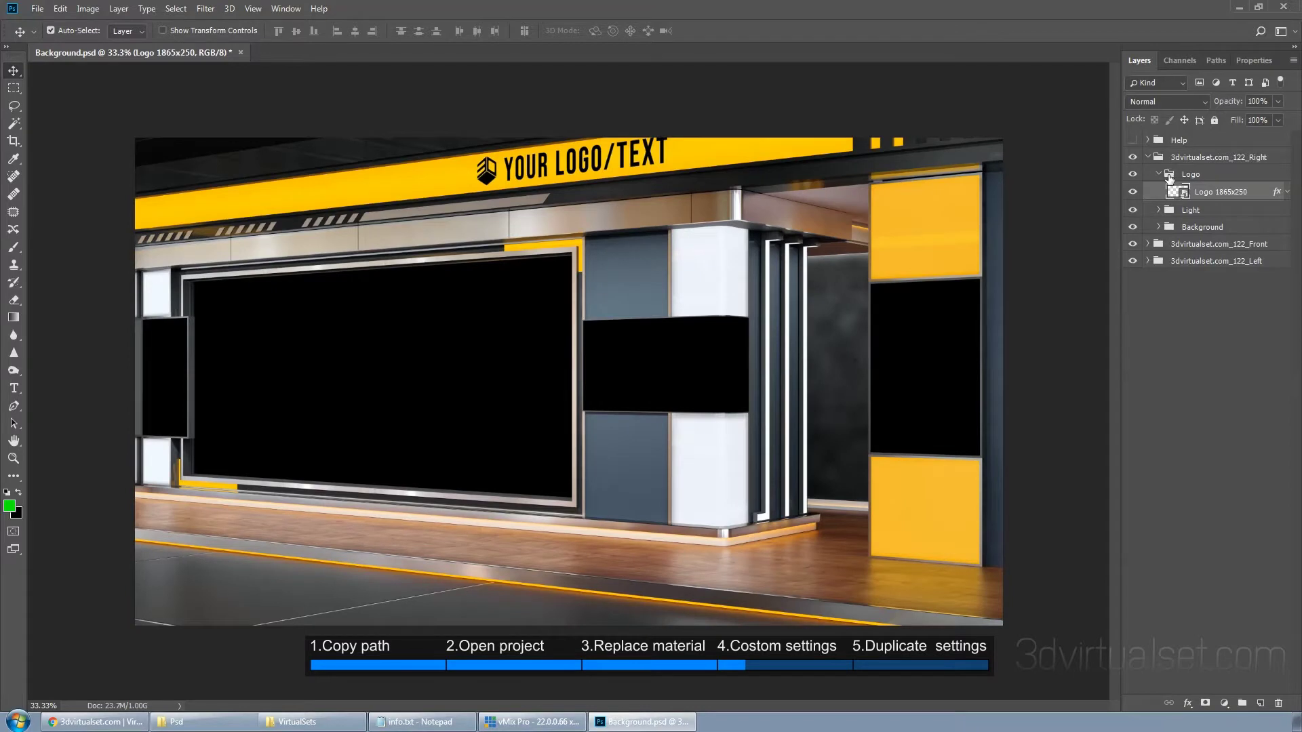
- Expand the Right set's Light group, select the Light 1 layer and toggle its visibility to identify the area it lights
left_click(1159, 174)
left_click(1158, 192)
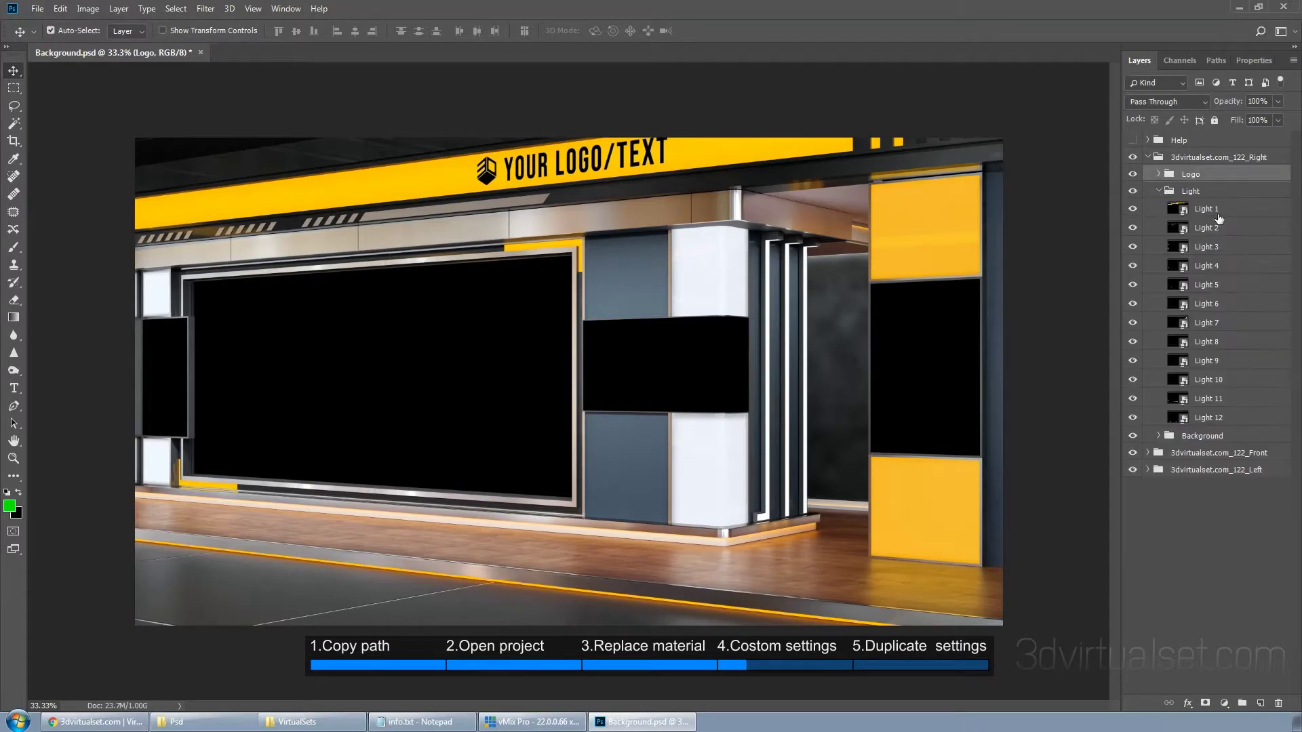
left_click(1219, 212)
left_click(1129, 210)
left_click(1130, 211)
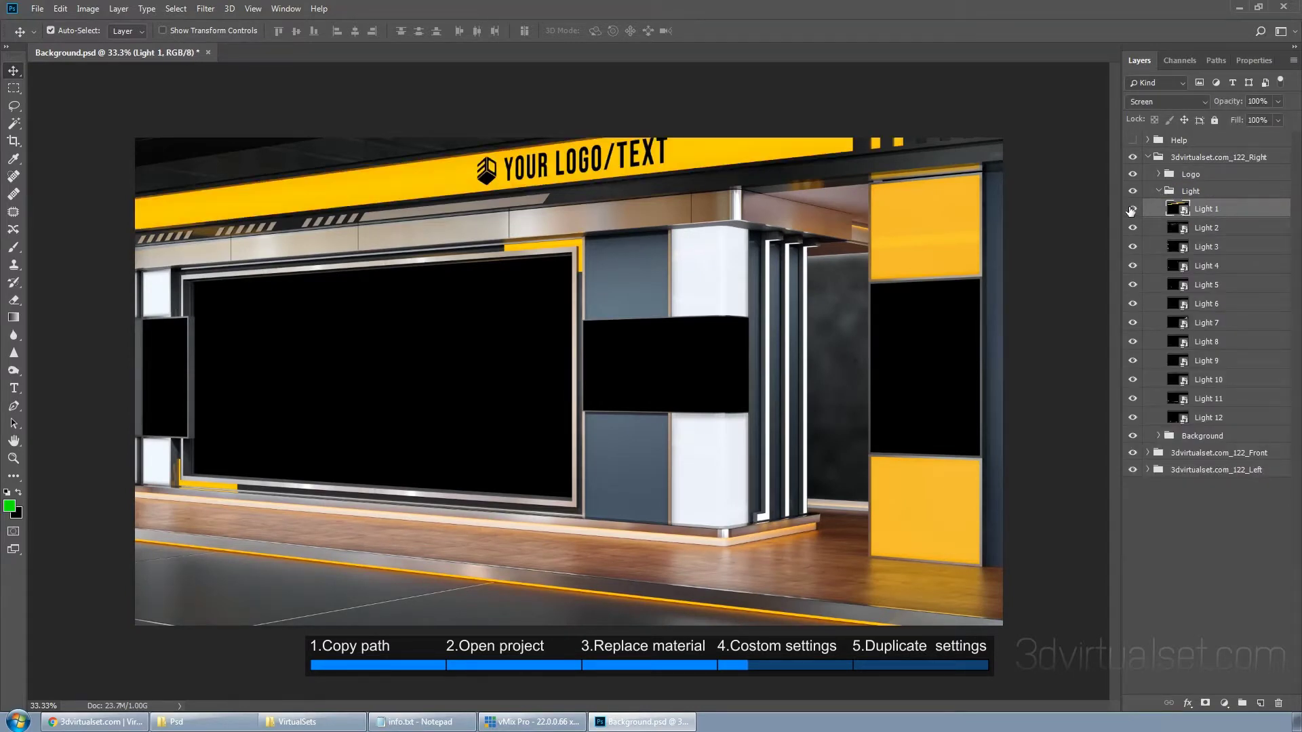
- Apply a Hue/Saturation adjustment to the Light 1 layer with the hue set to +155
left_click(88, 8)
mouse_move(111, 44)
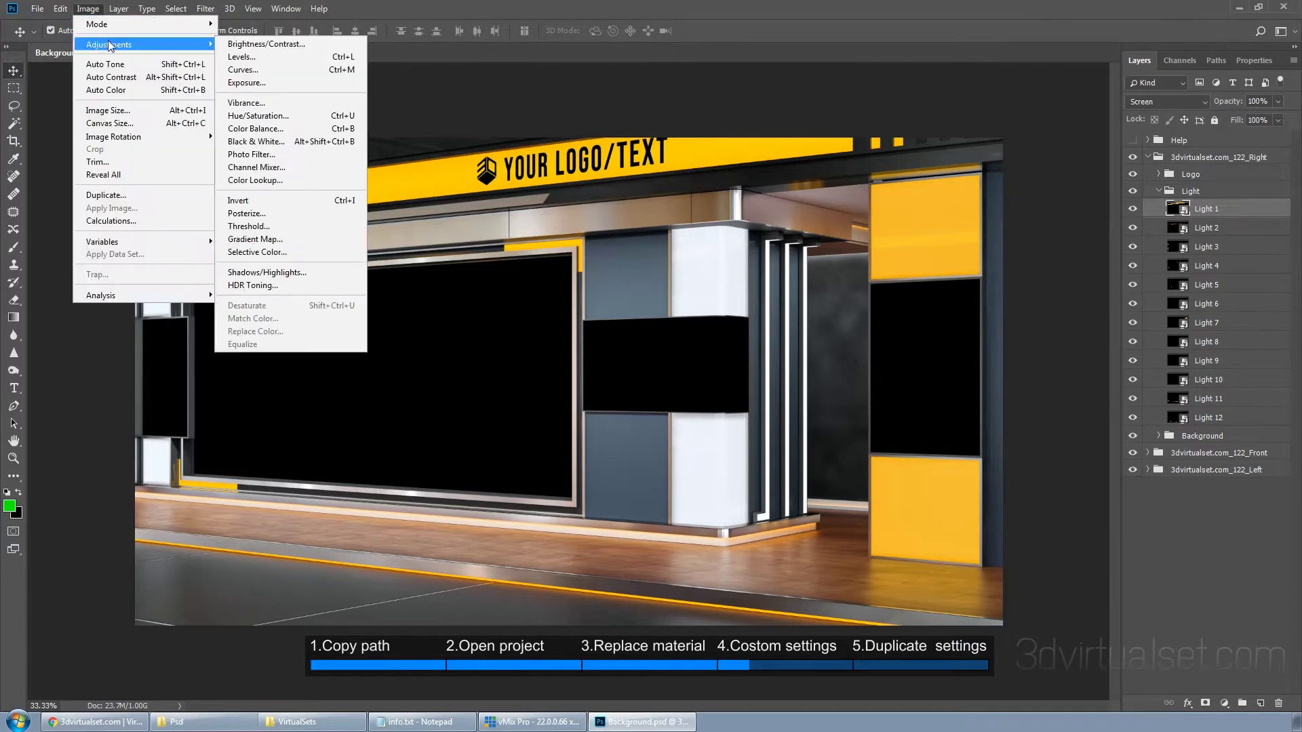
left_click(316, 114)
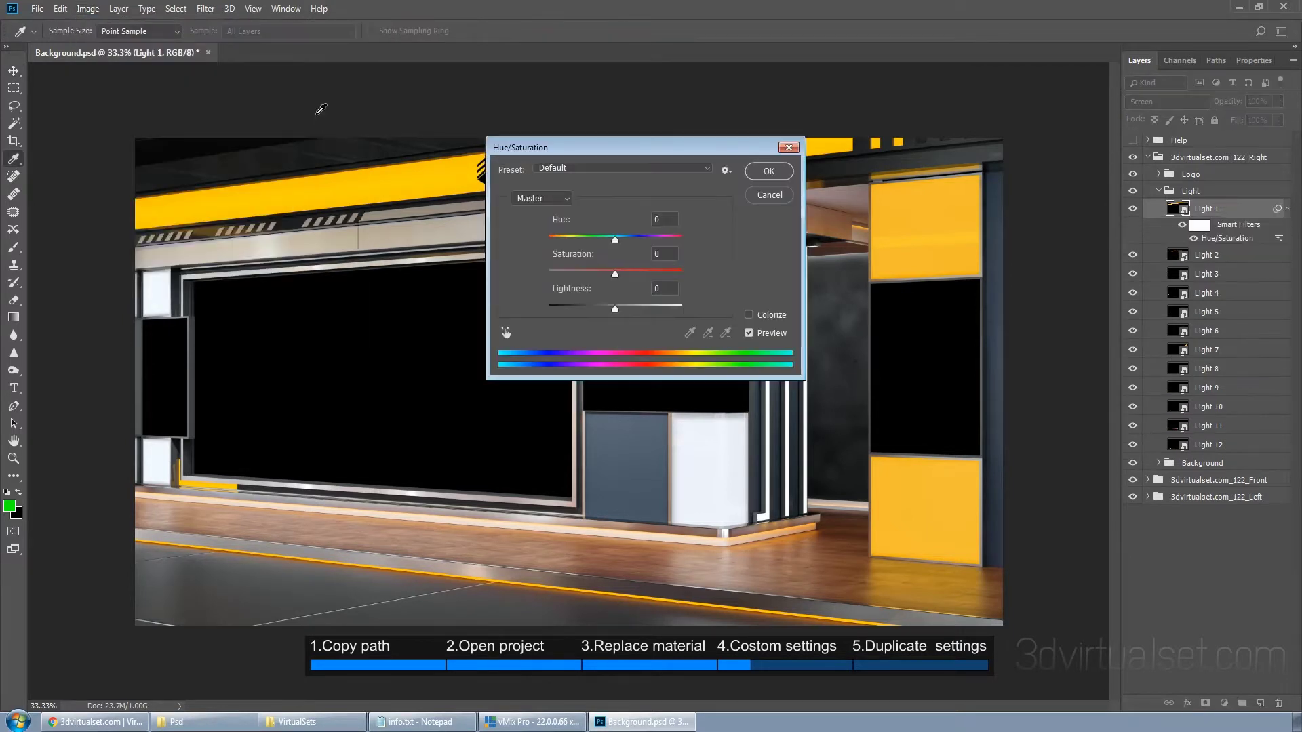
left_click_drag(567, 243, 558, 281)
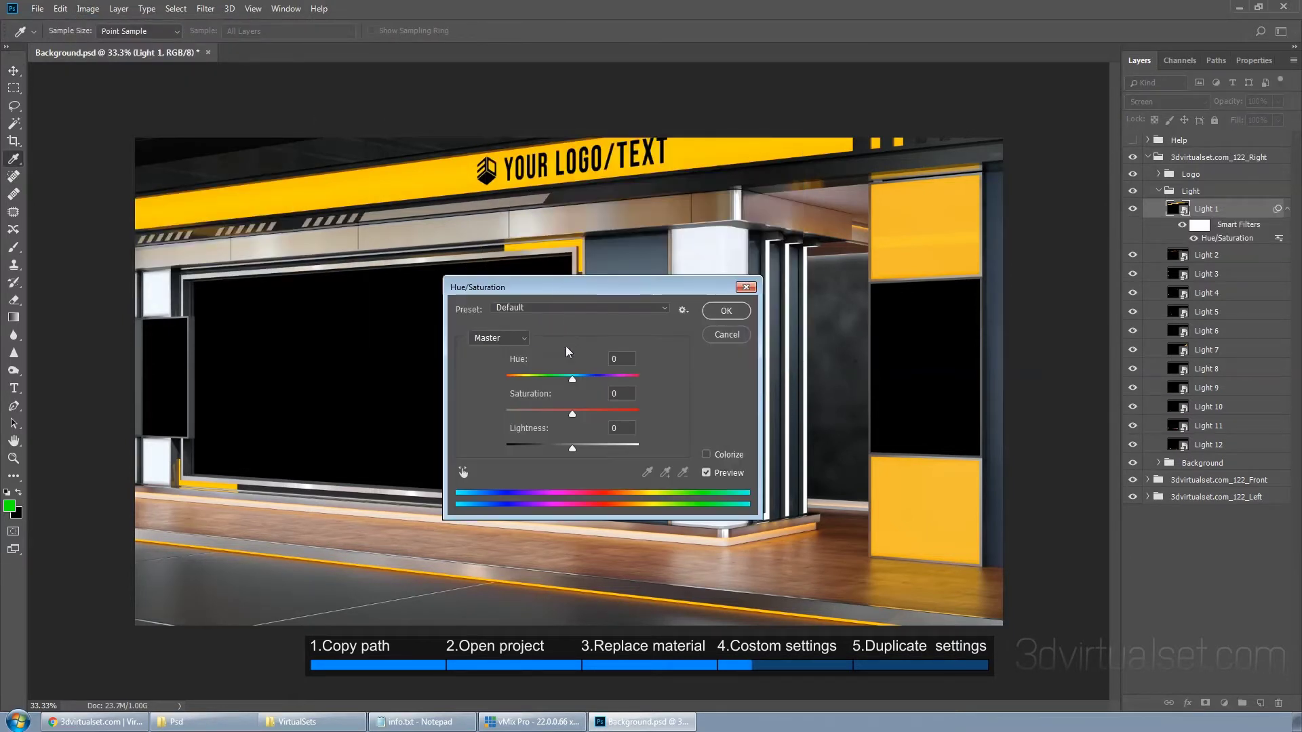
left_click_drag(572, 381, 625, 382)
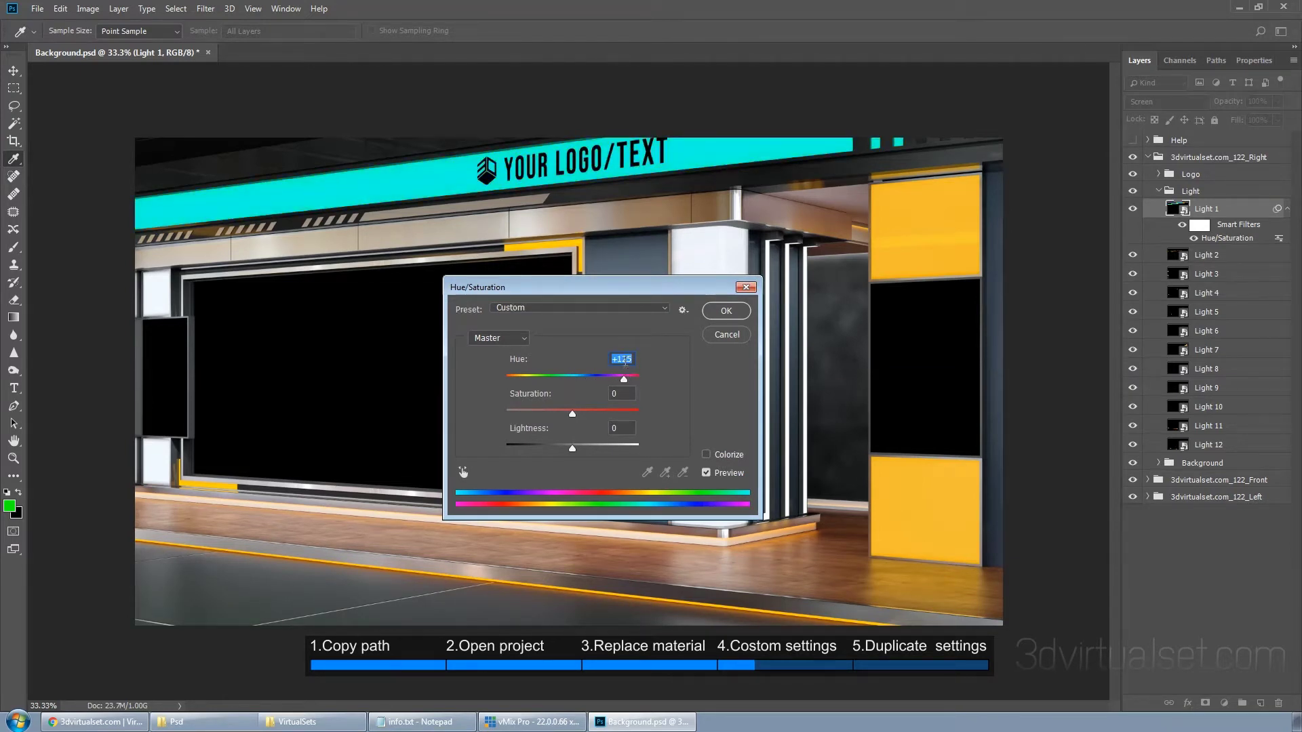
type("5")
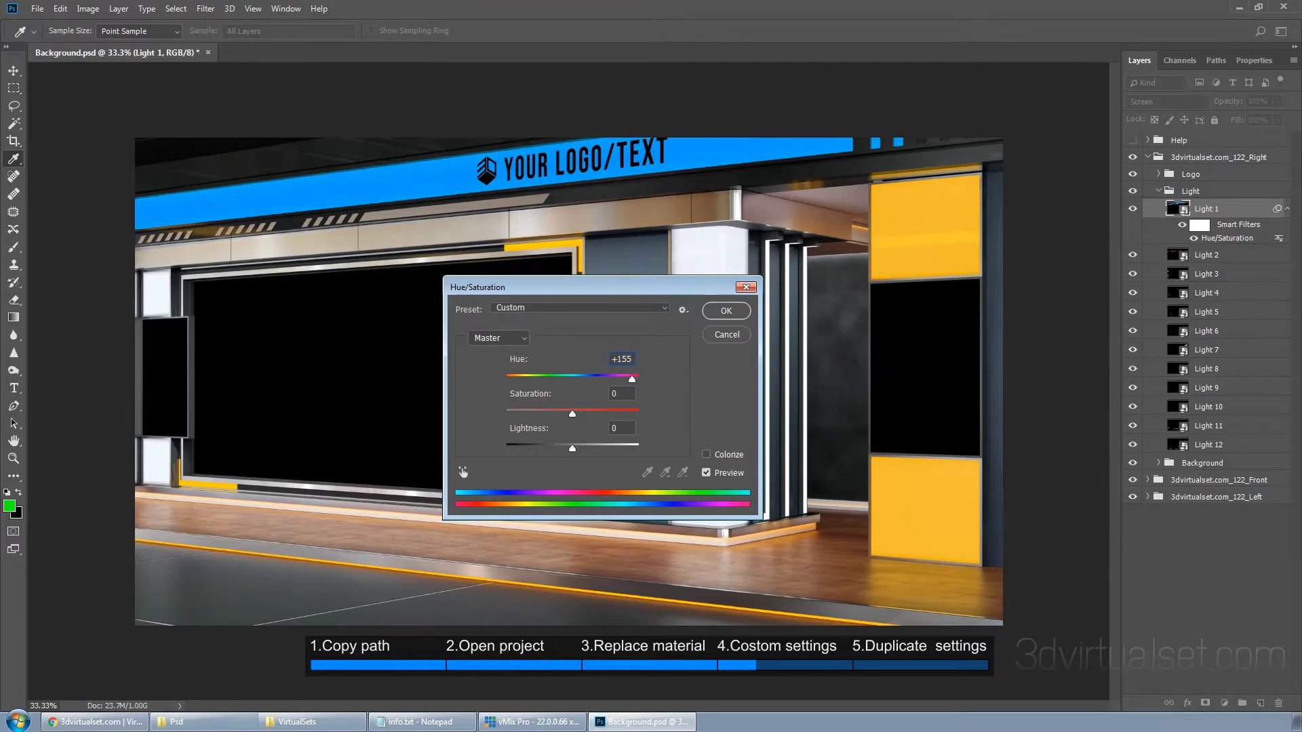
left_click(727, 310)
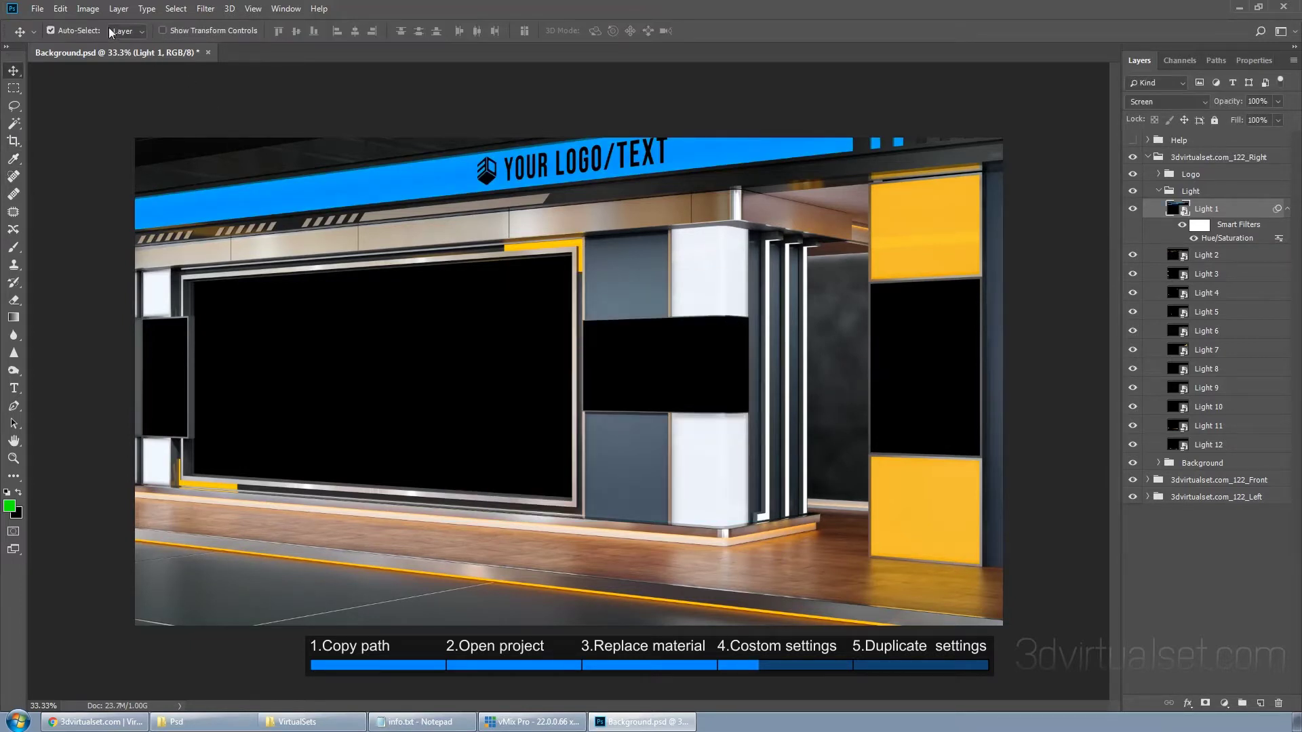
- Apply a Brightness/Contrast adjustment to the Light 1 layer with the brightness set to 25
left_click(87, 8)
mouse_move(109, 44)
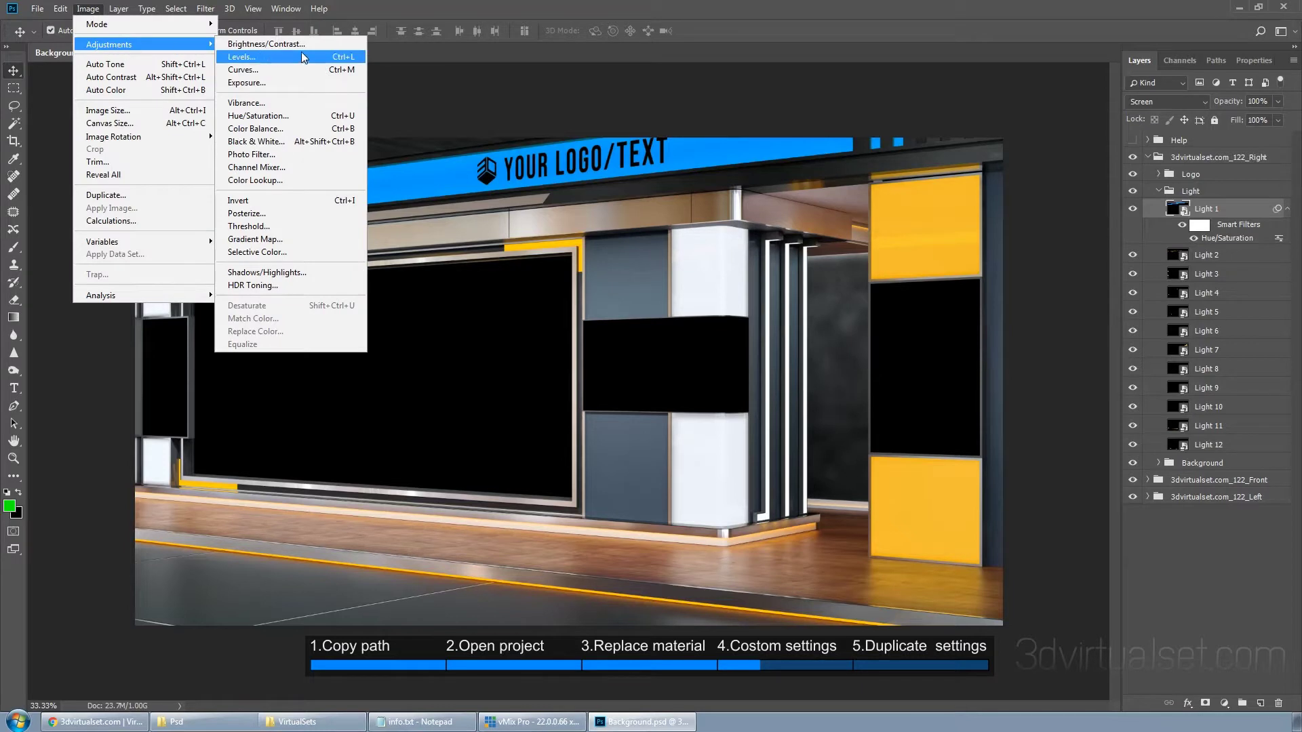
left_click(346, 47)
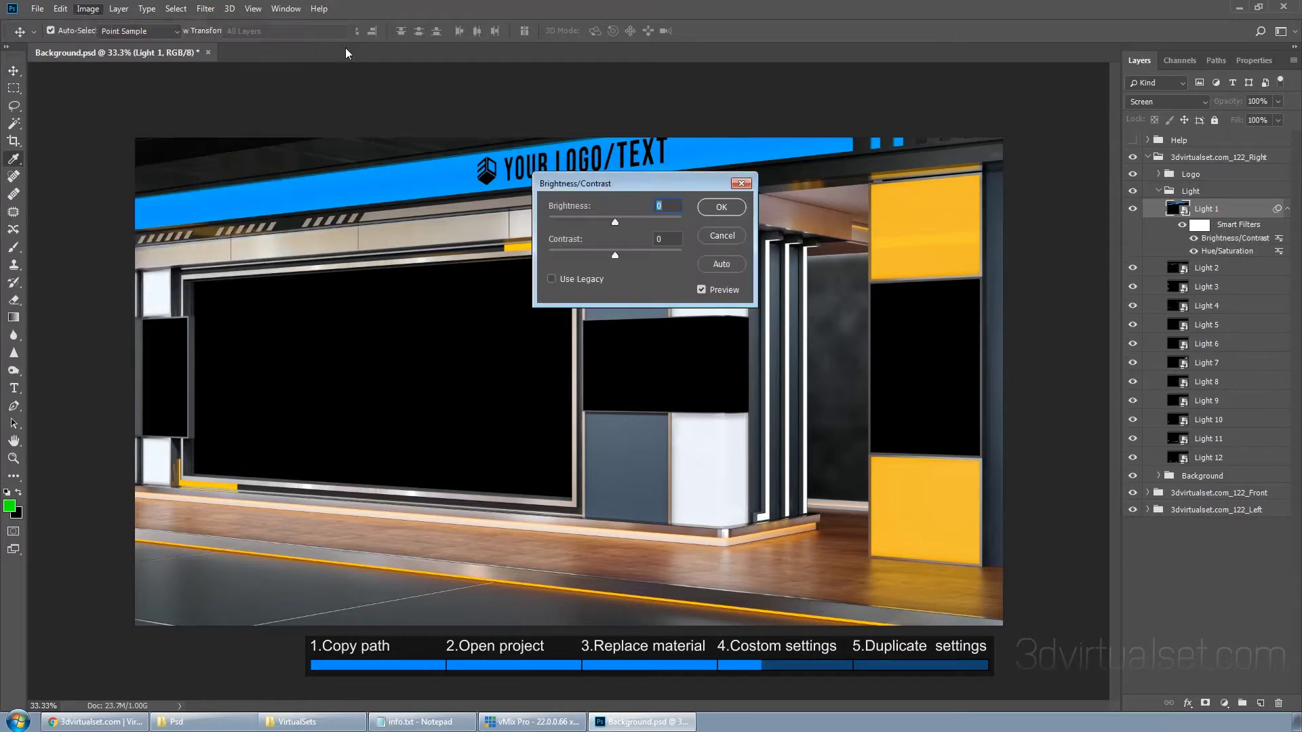
left_click_drag(617, 224, 626, 224)
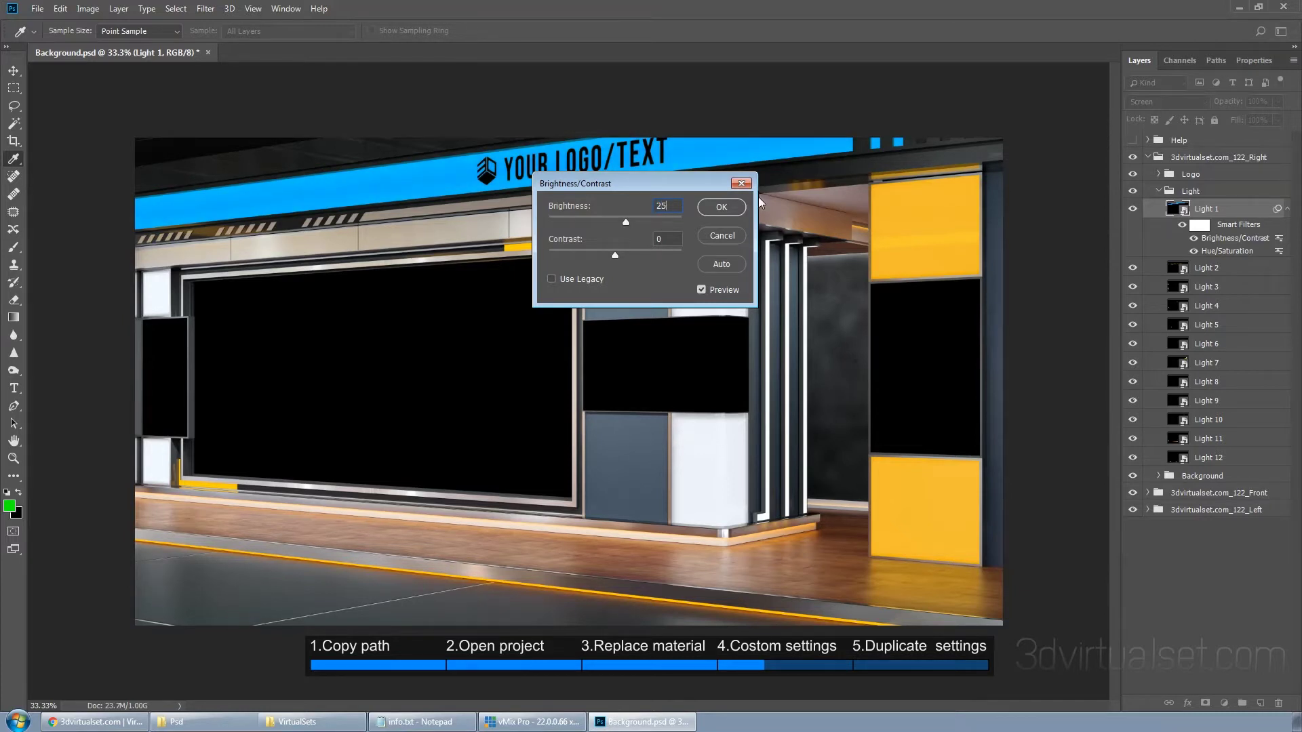
left_click(722, 208)
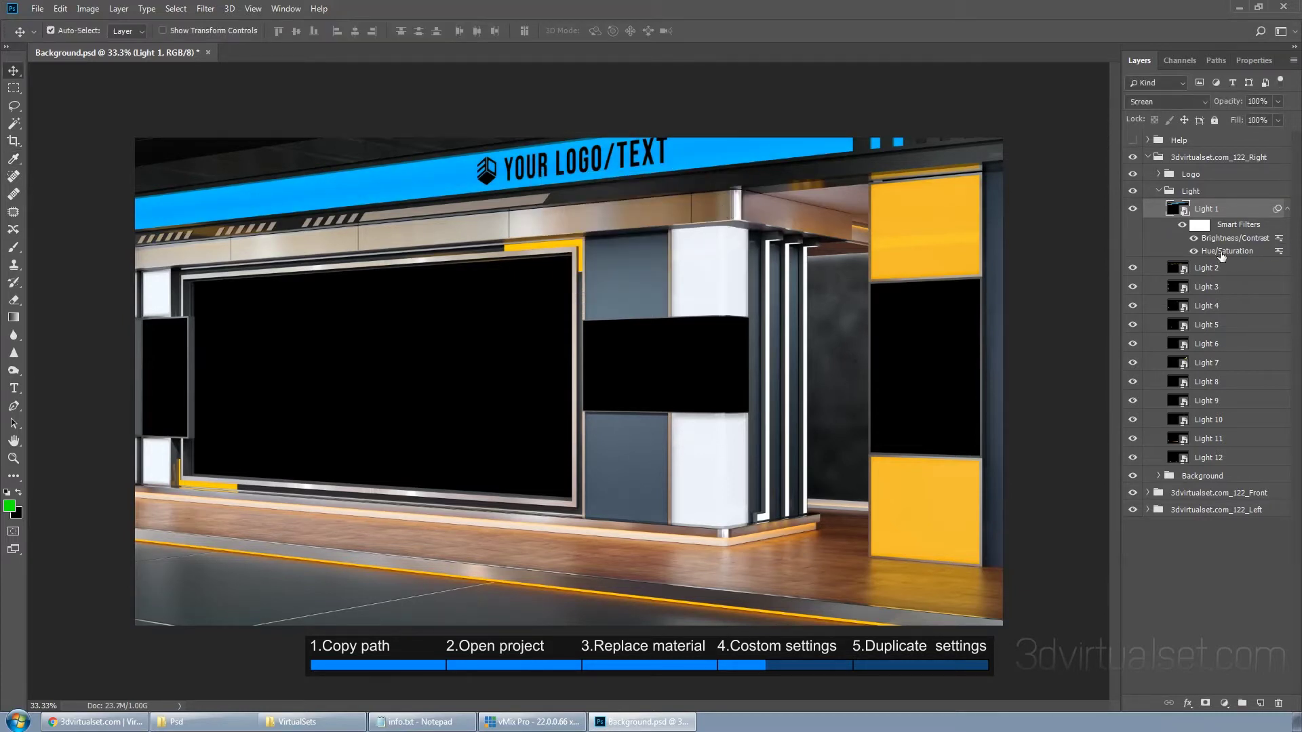
- Compare the Light 1 layer with and without its Hue/Saturation filter, and clear all its smart filters
left_click(1193, 252)
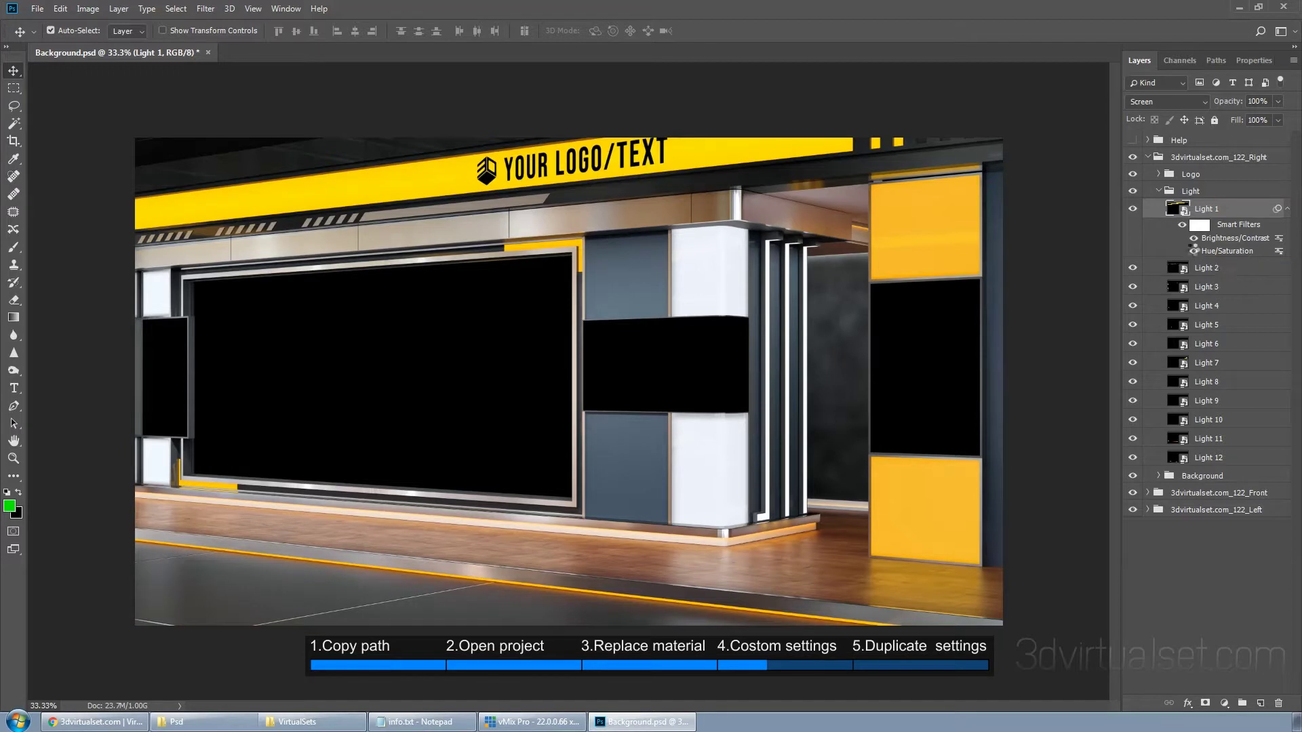
left_click(1193, 253)
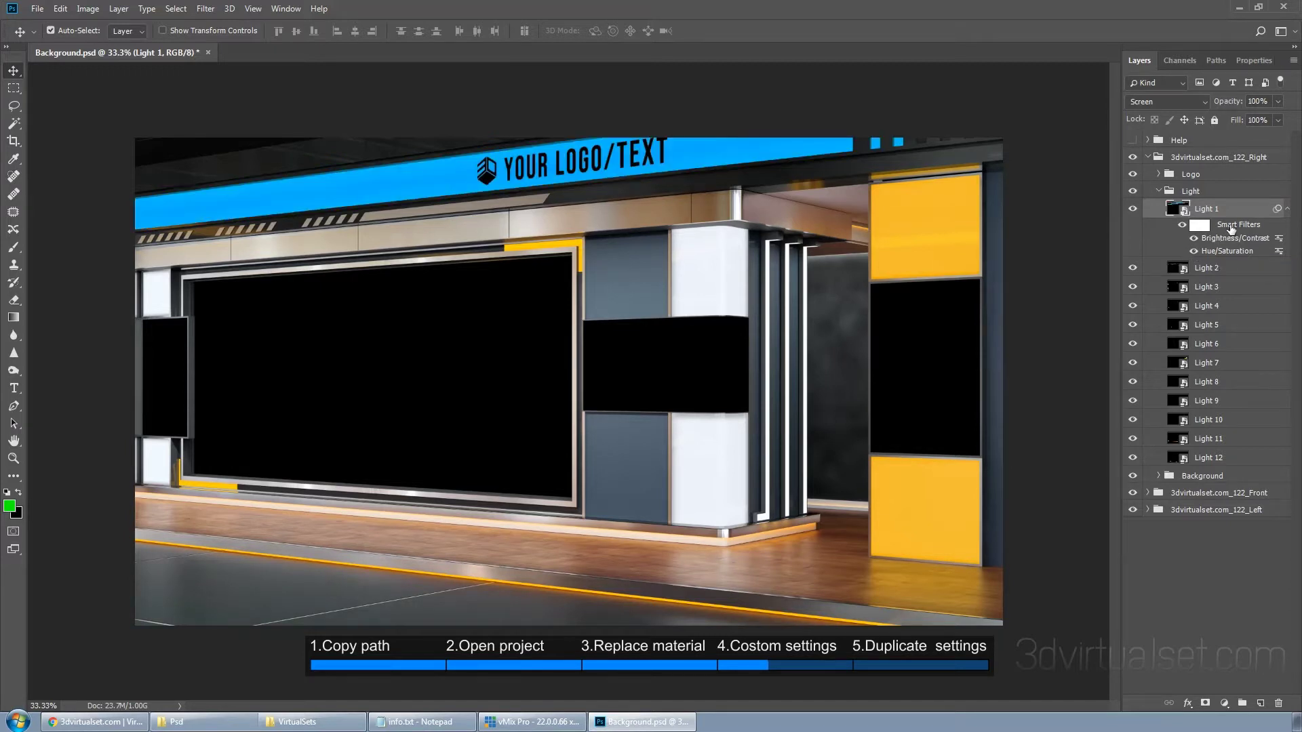
right_click(1231, 229)
left_click(1213, 270)
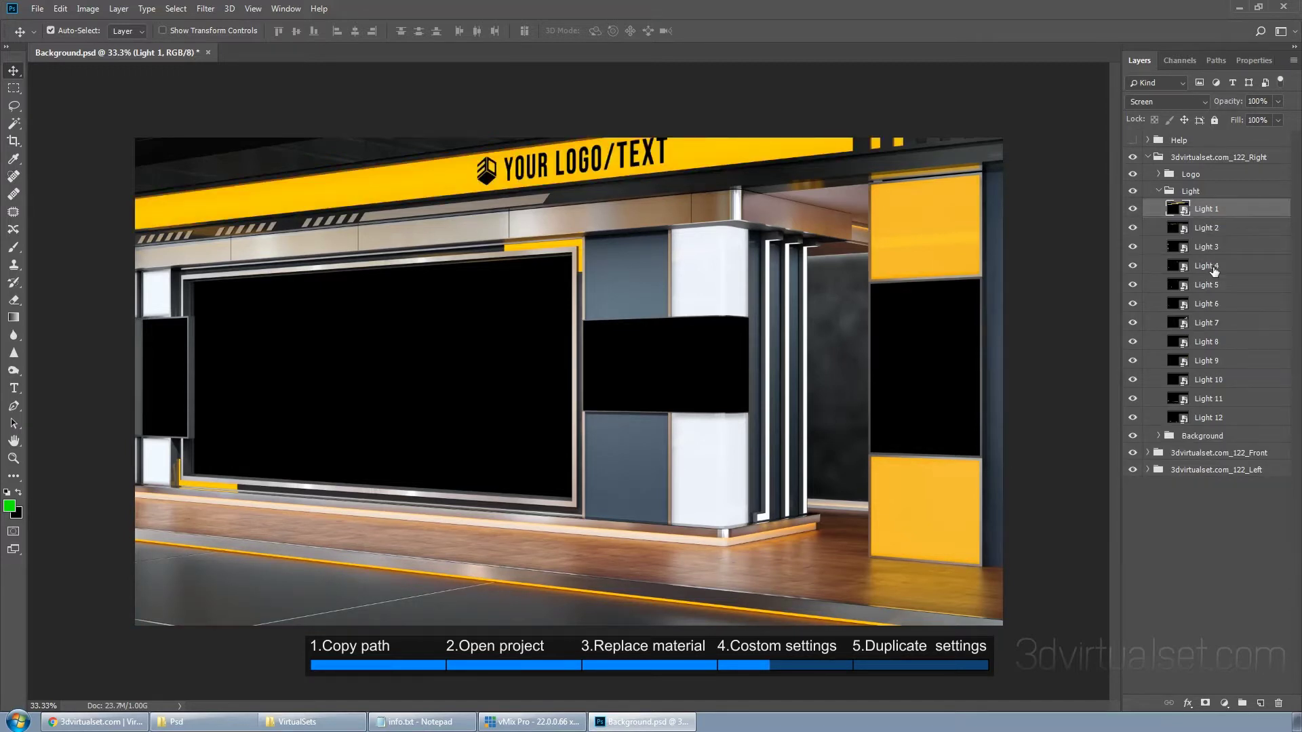
- Apply a Black & White adjustment to the Light 1 layer using the Green Filter preset with yellows set to 110%
left_click(89, 9)
mouse_move(129, 49)
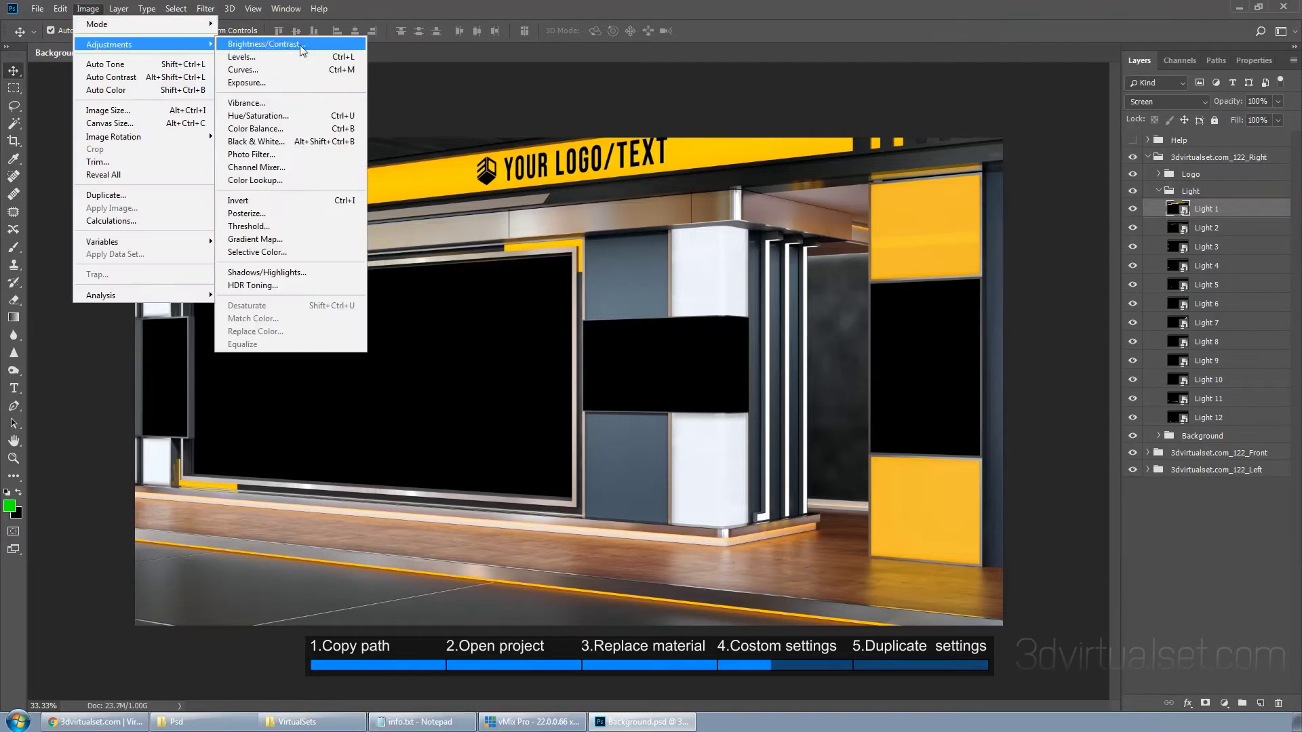
left_click(323, 141)
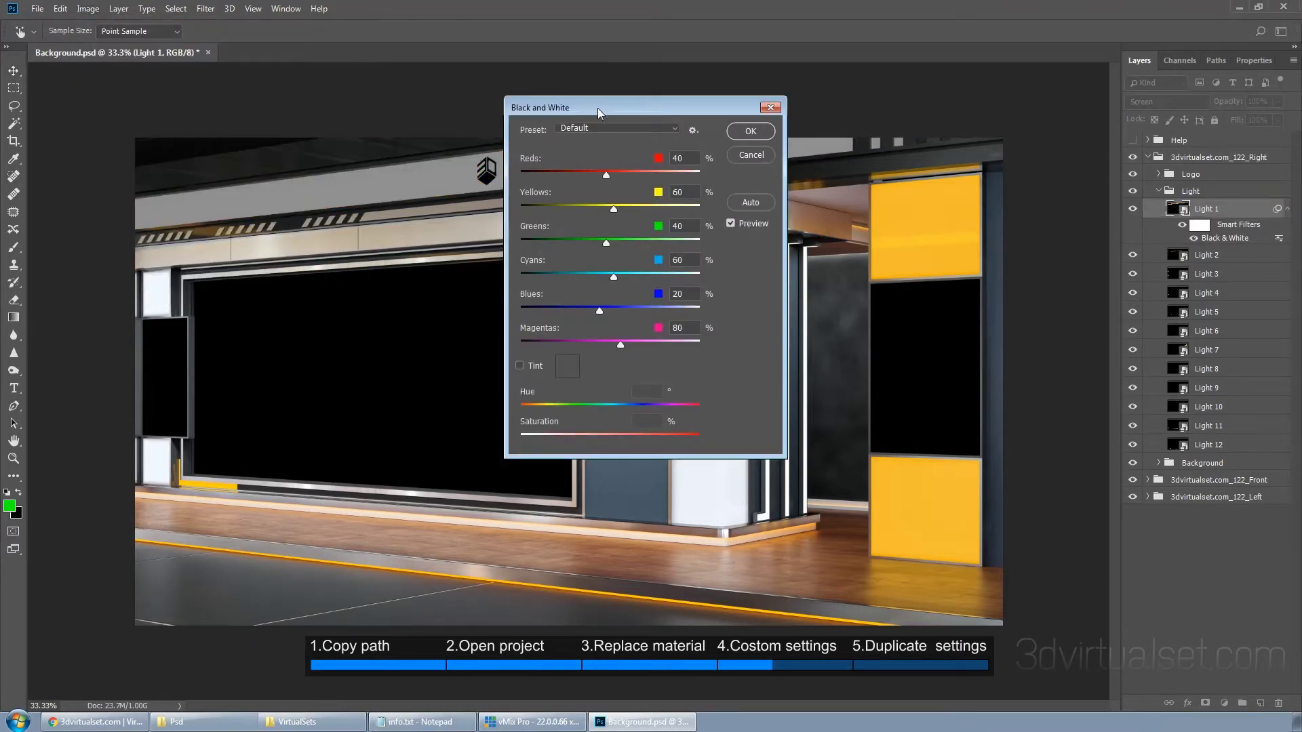
left_click_drag(597, 108, 487, 246)
left_click(506, 268)
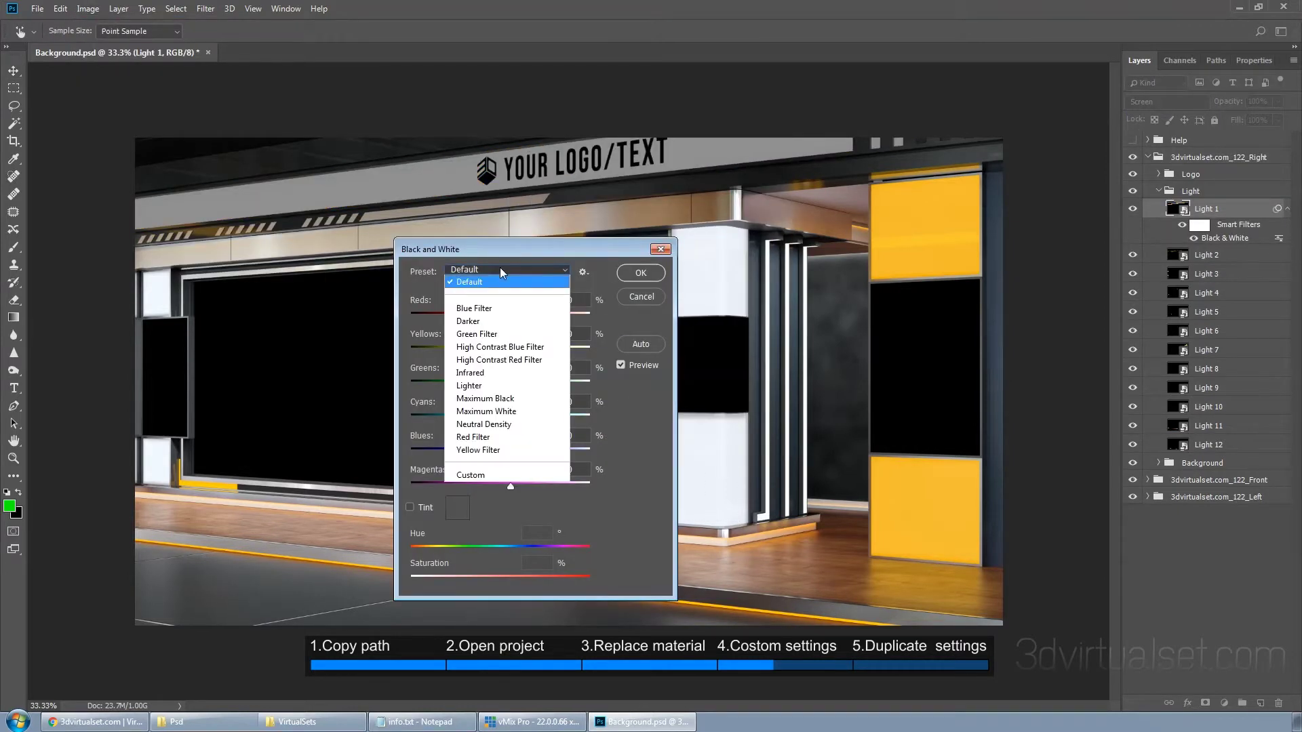
left_click(497, 328)
left_click_drag(526, 352, 516, 352)
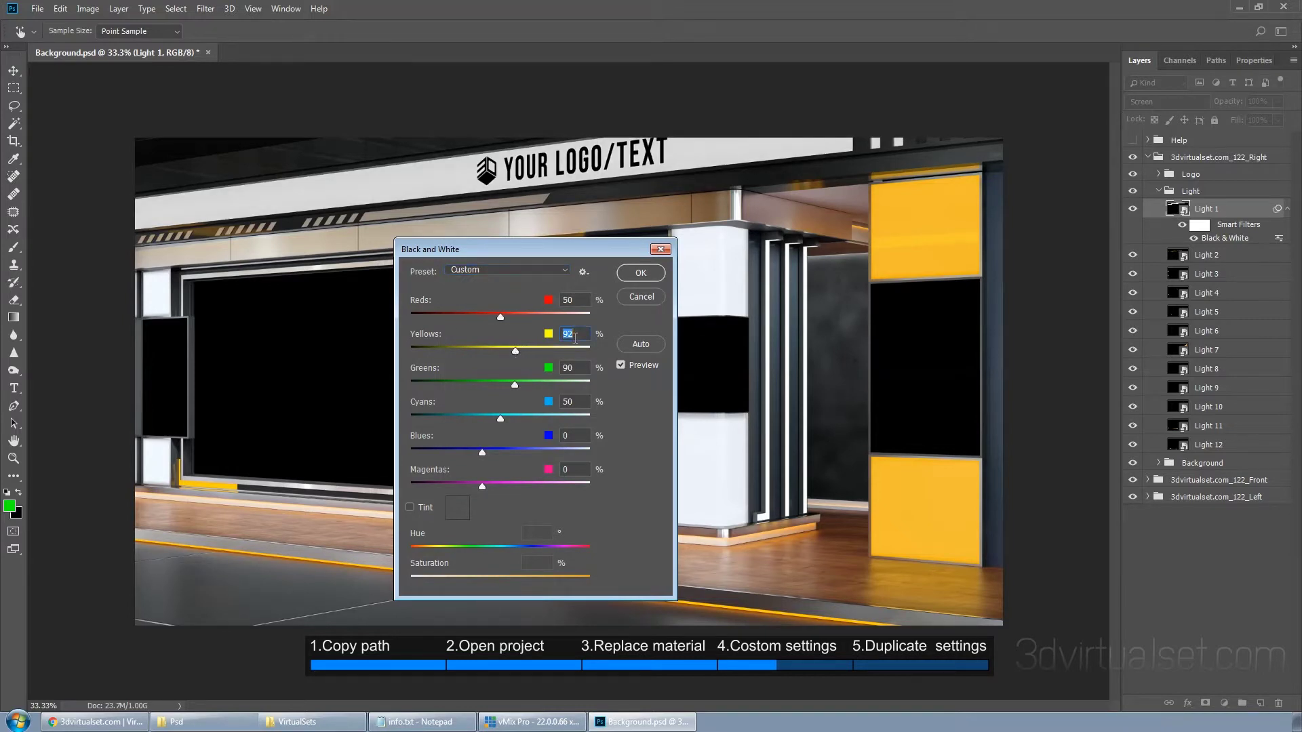
type("110")
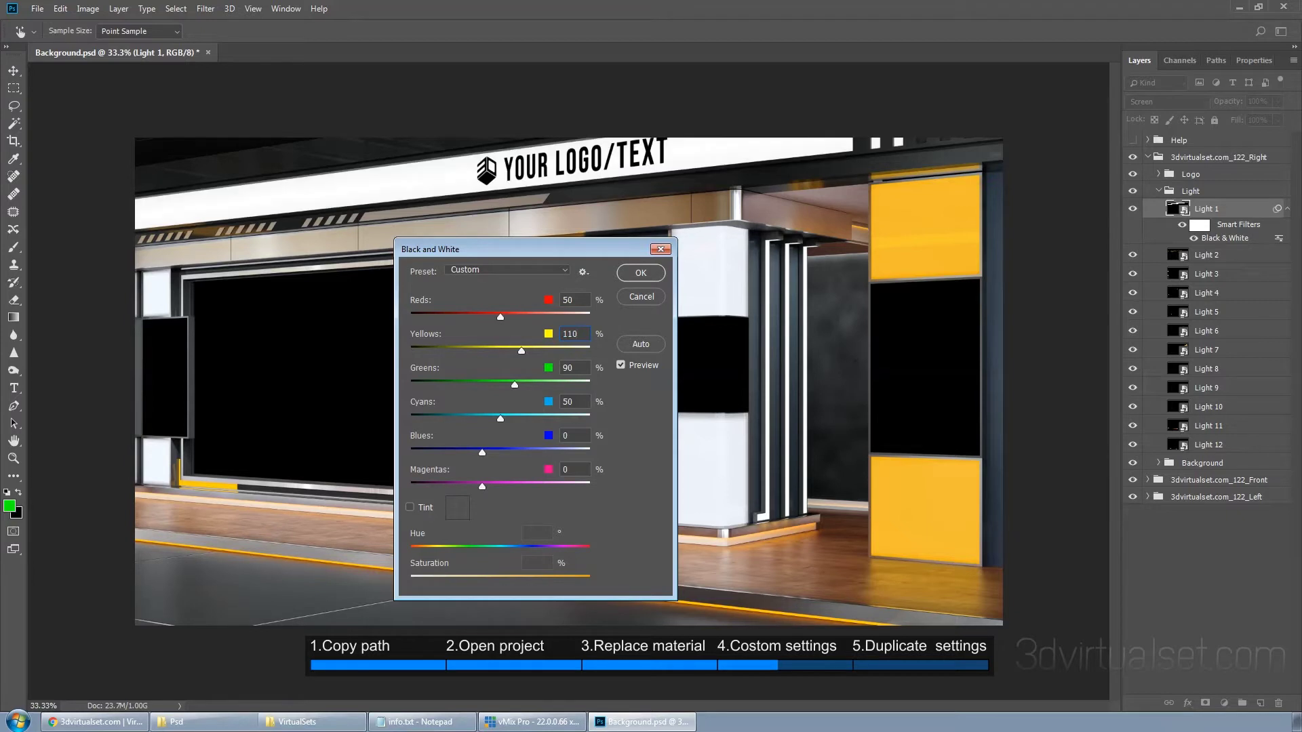
left_click(655, 276)
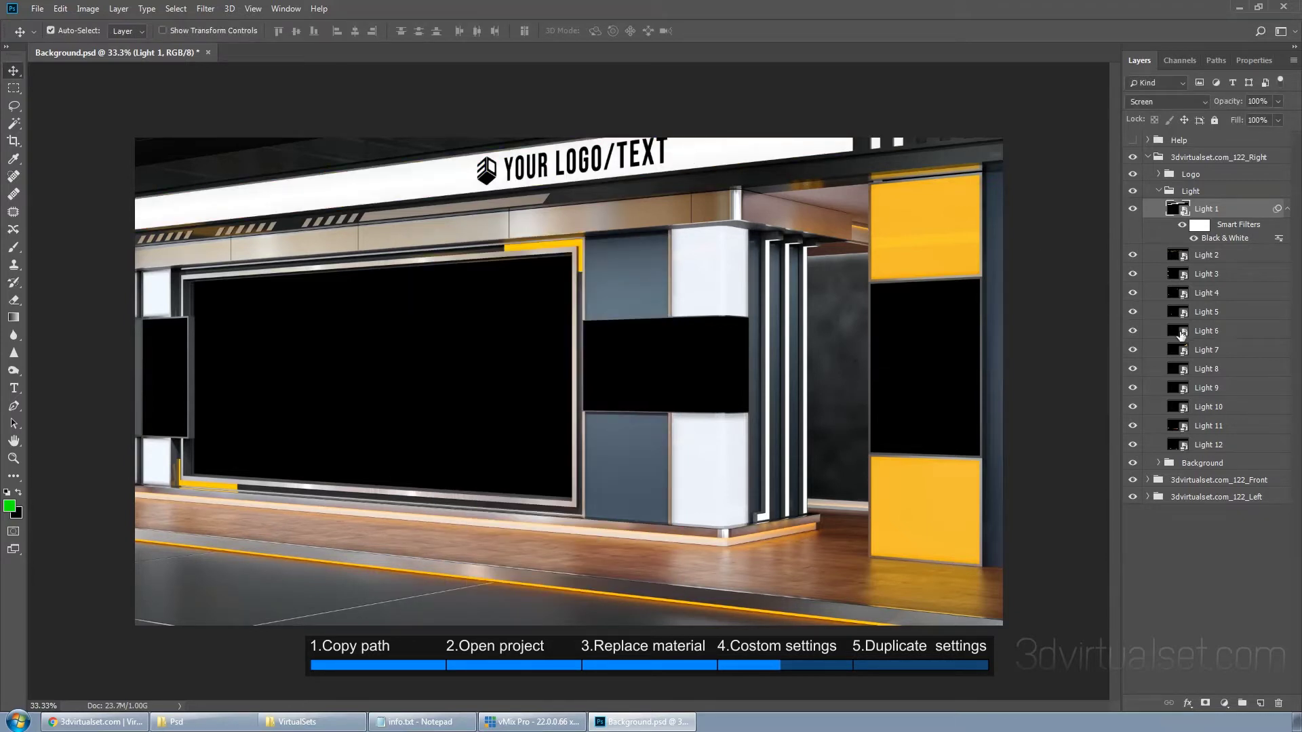
- Toggle Light 7 to identify the area it lights, and copy Light 1's Black & White smart filter onto it
left_click(1132, 331)
left_click(1131, 350)
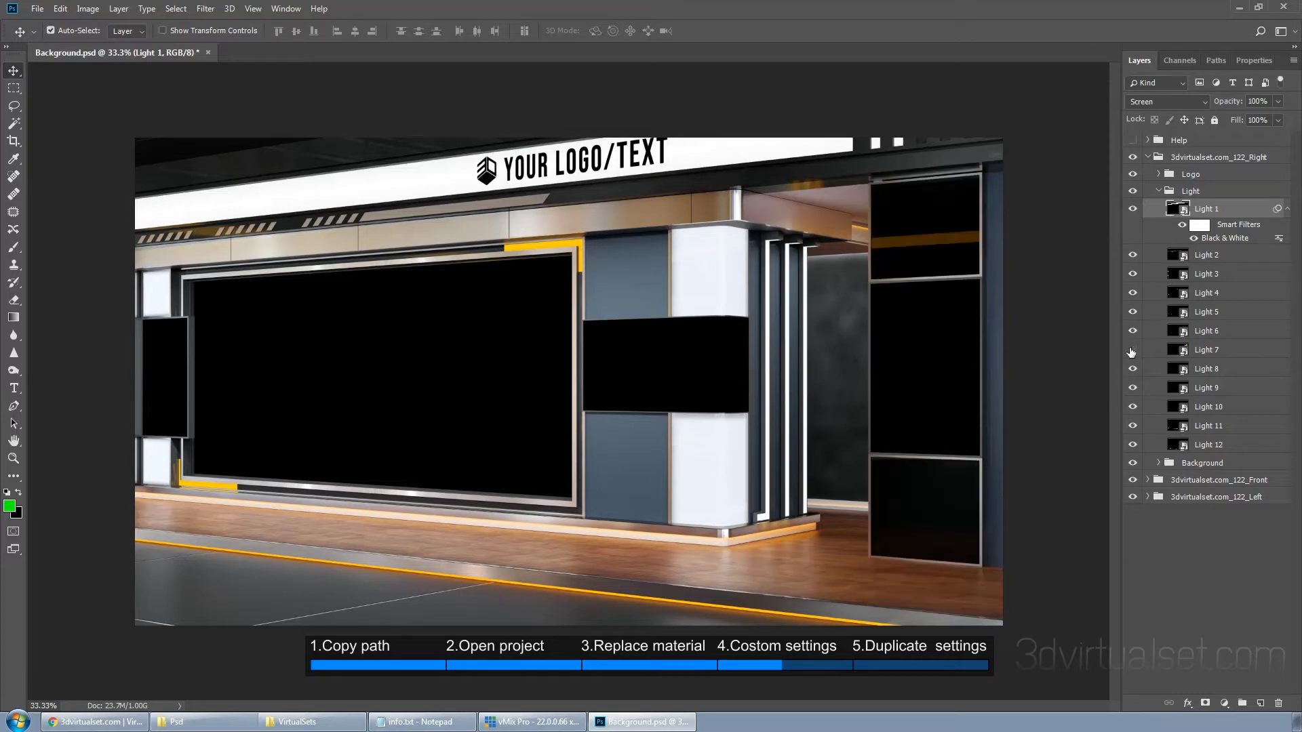
left_click(1134, 350)
left_click(1221, 354)
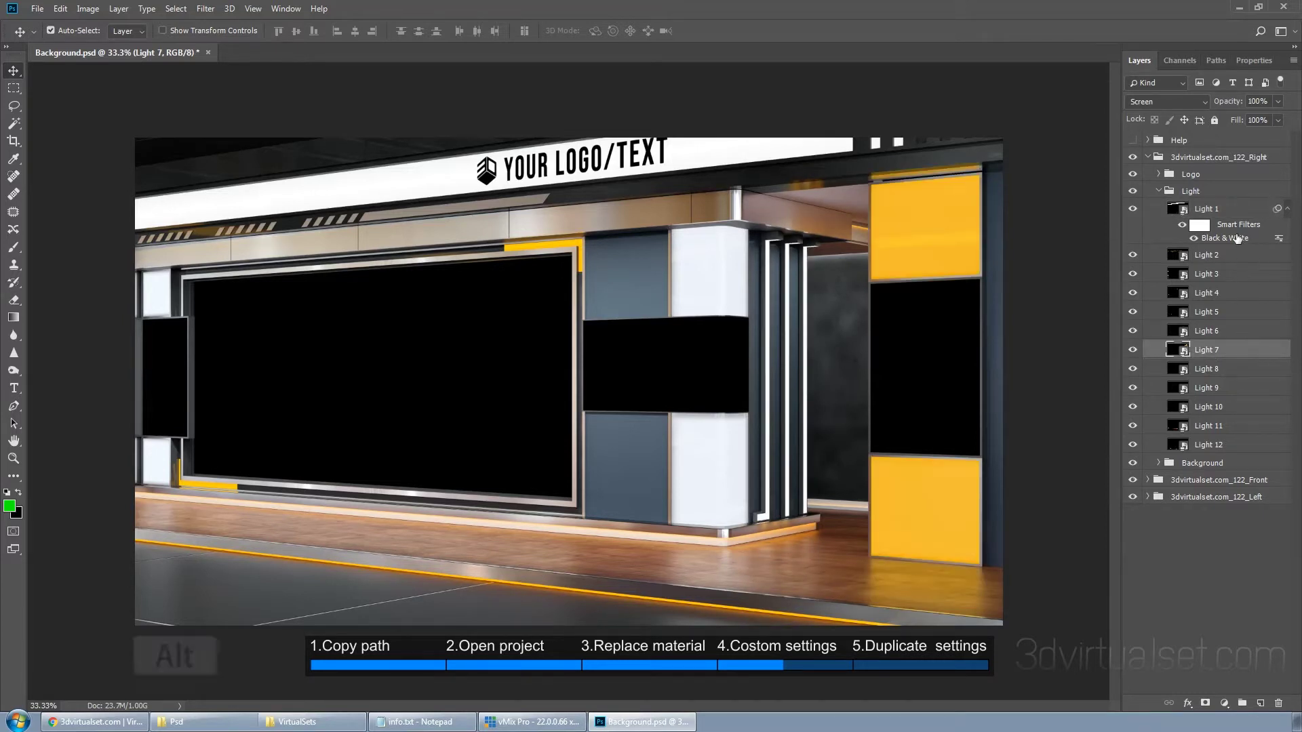
left_click_drag(1238, 239, 1238, 354)
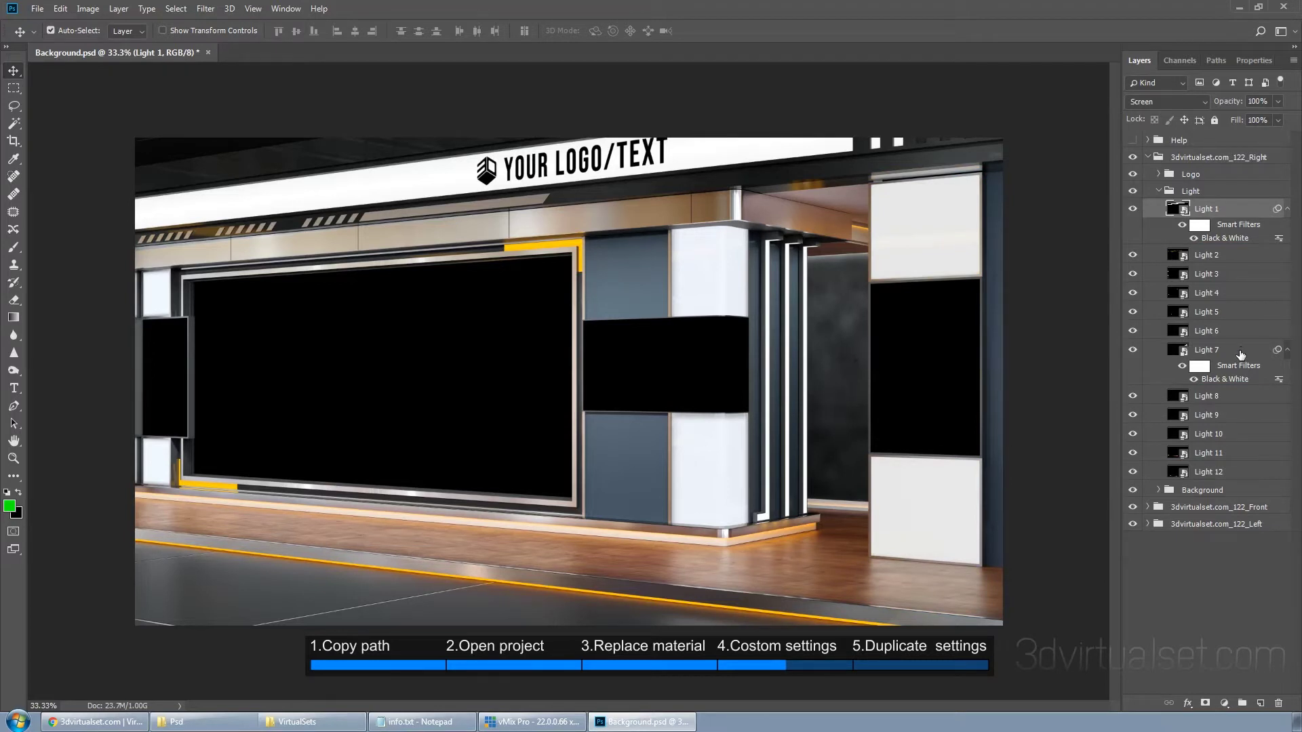
- Check which area Light 5 lights, and start a Hue/Saturation adjustment on that layer with Colorize enabled
left_click(1235, 313)
left_click(1132, 313)
left_click(1132, 315)
left_click(88, 9)
mouse_move(132, 44)
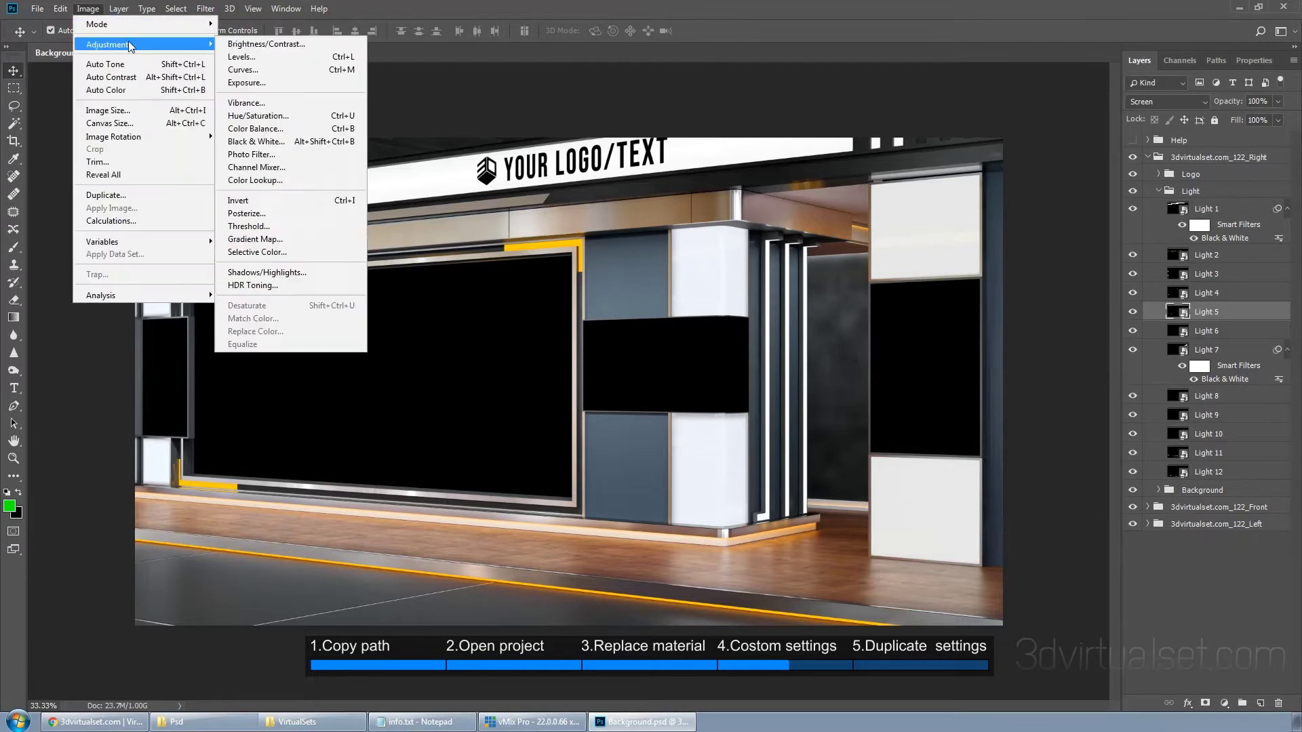
left_click(343, 120)
left_click(565, 447)
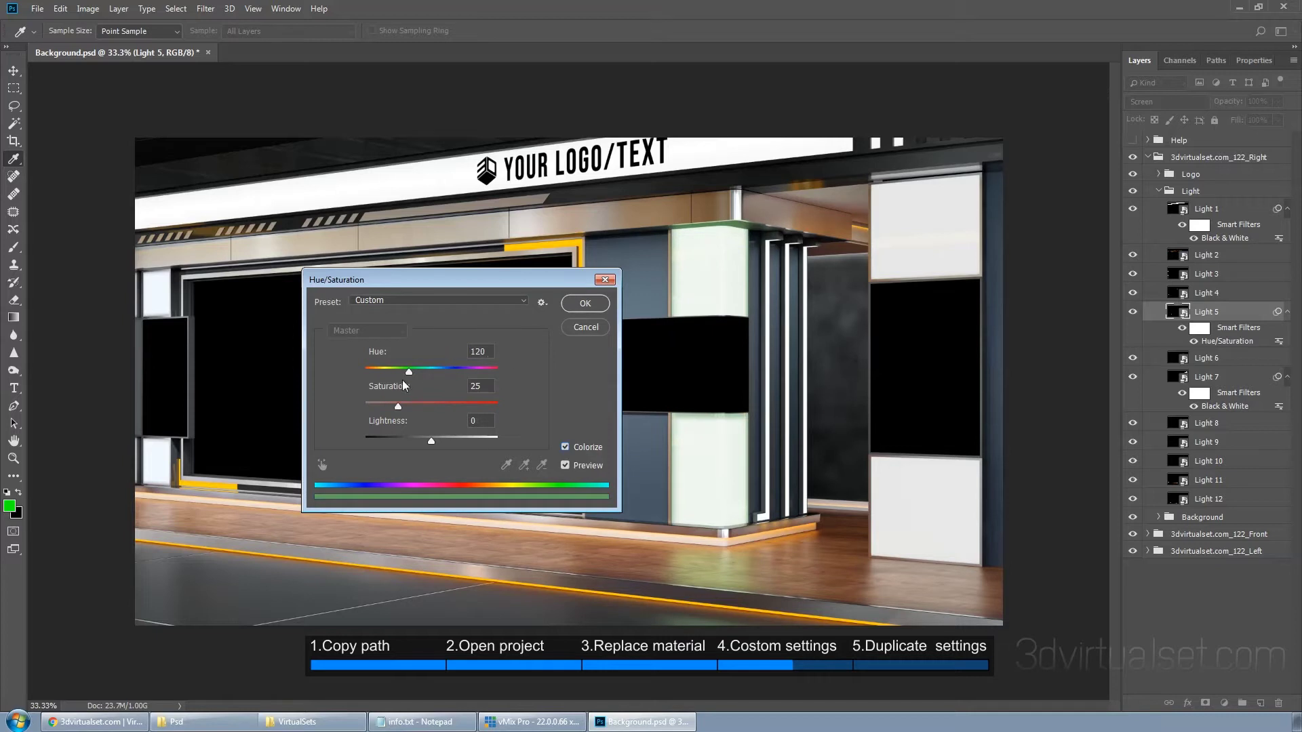
- Set Light 5's colorize values to hue 44, saturation 90 and lightness -40, and apply the adjustment
left_click_drag(397, 405, 446, 406)
type("90")
double_click(488, 421)
type("-40")
left_click_drag(409, 375, 381, 370)
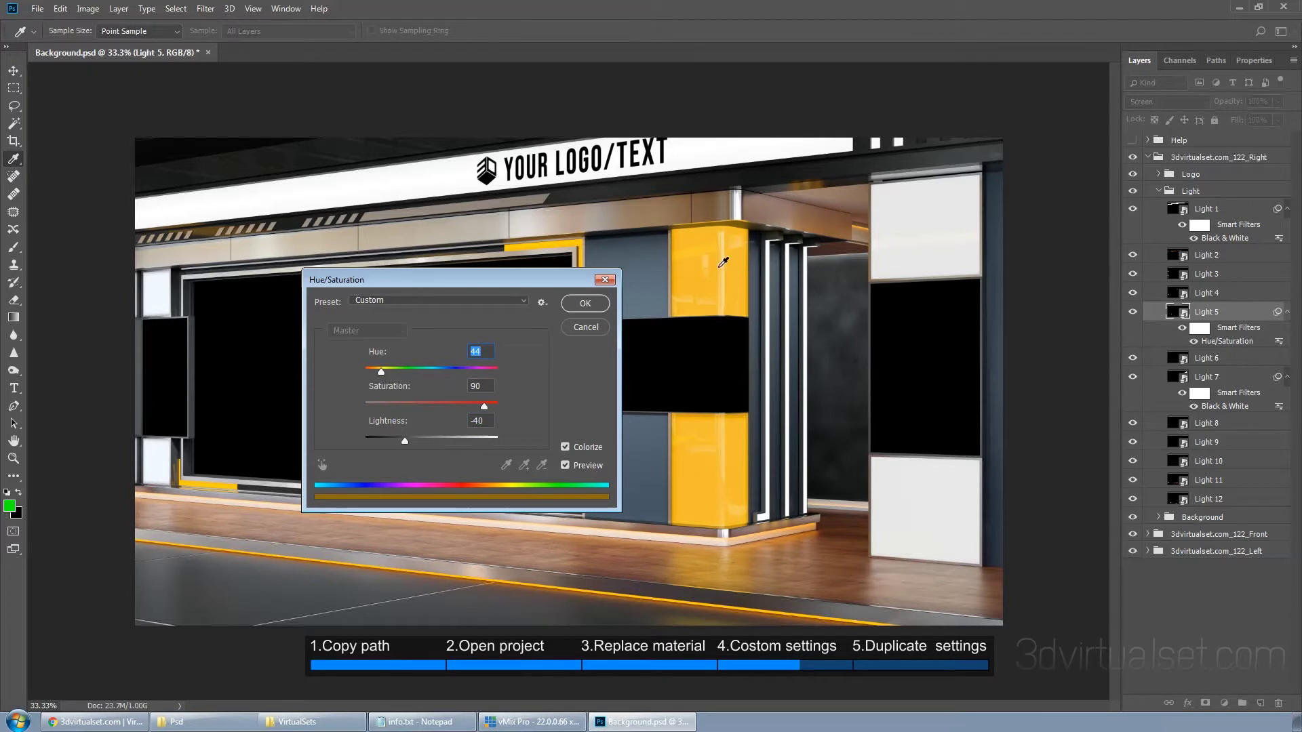
left_click(595, 303)
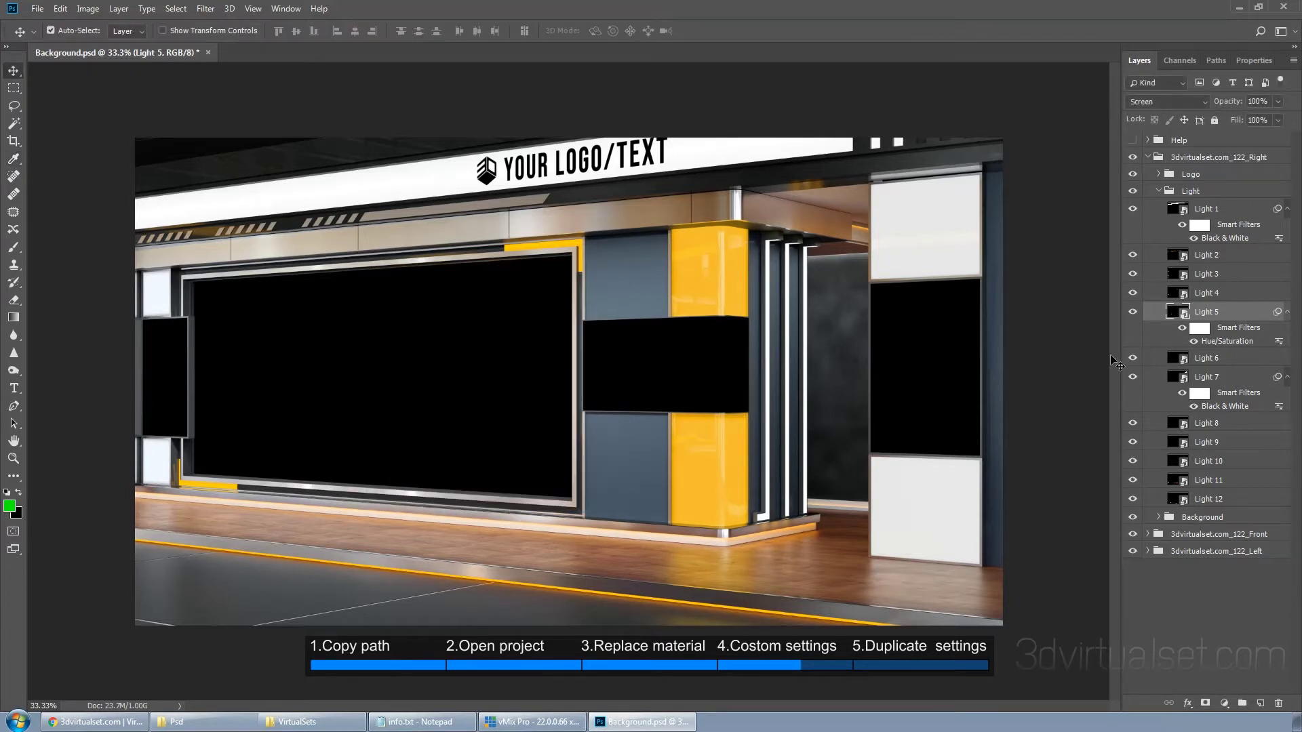
- Check Light 5's filter effect and the area Light 6 lights, and copy Light 5's Hue/Saturation filter onto Light 6
left_click(1181, 329)
left_click(1181, 329)
left_click(1132, 358)
left_click(1132, 358)
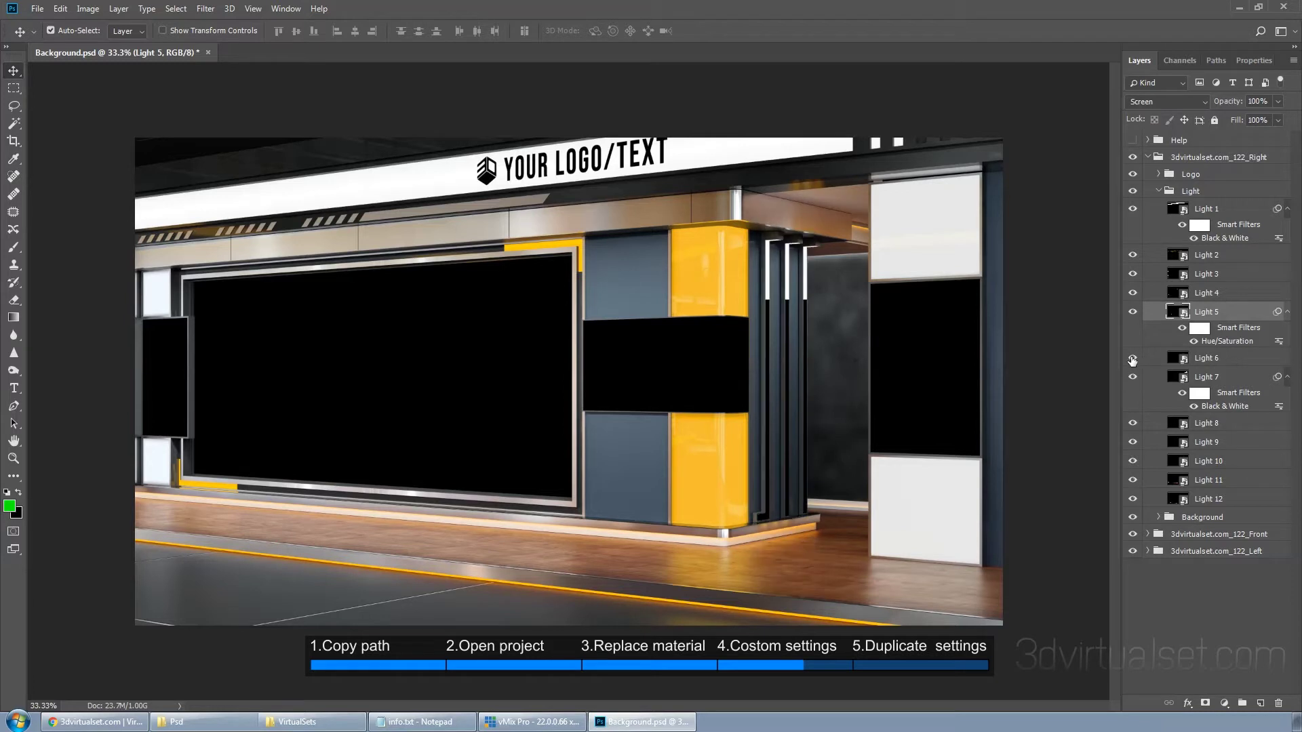
left_click_drag(1232, 343, 1224, 363, "alt")
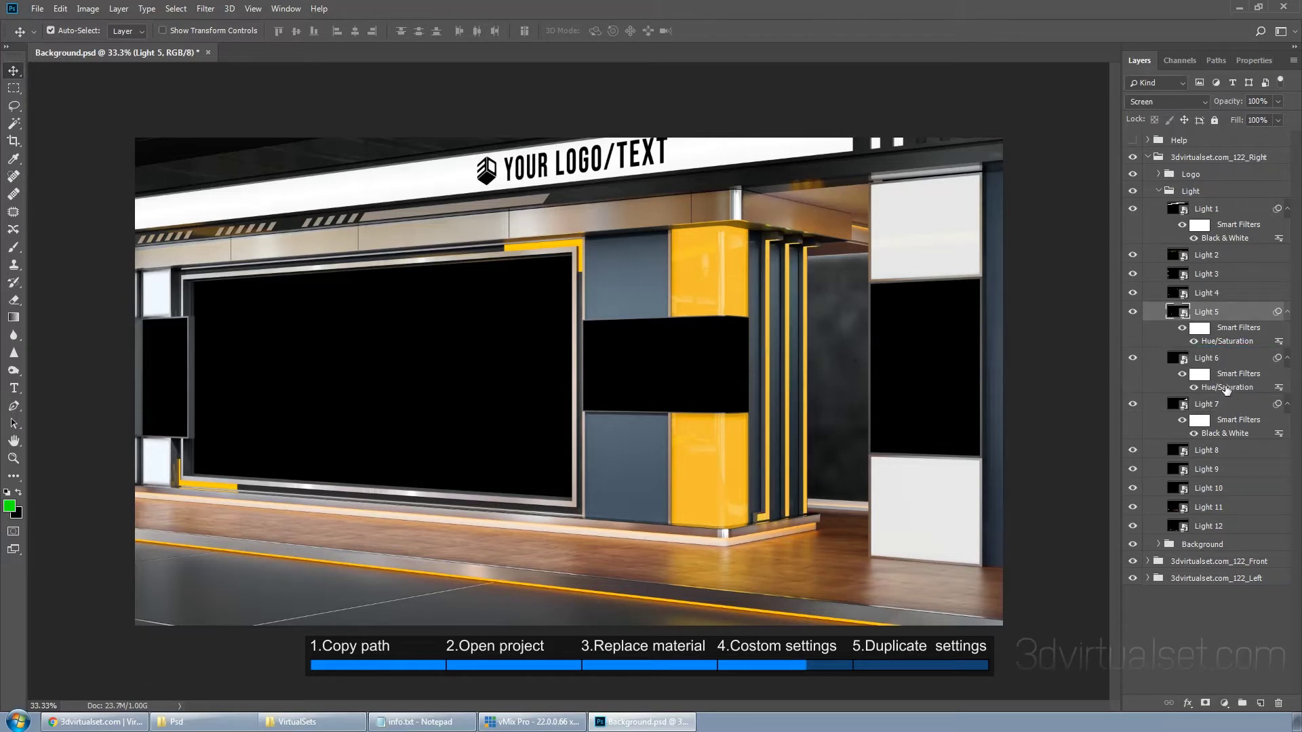
- Edit the Hue/Saturation smart filter on Light 6 and set its lightness to -50
right_click(1226, 389)
left_click(1228, 407)
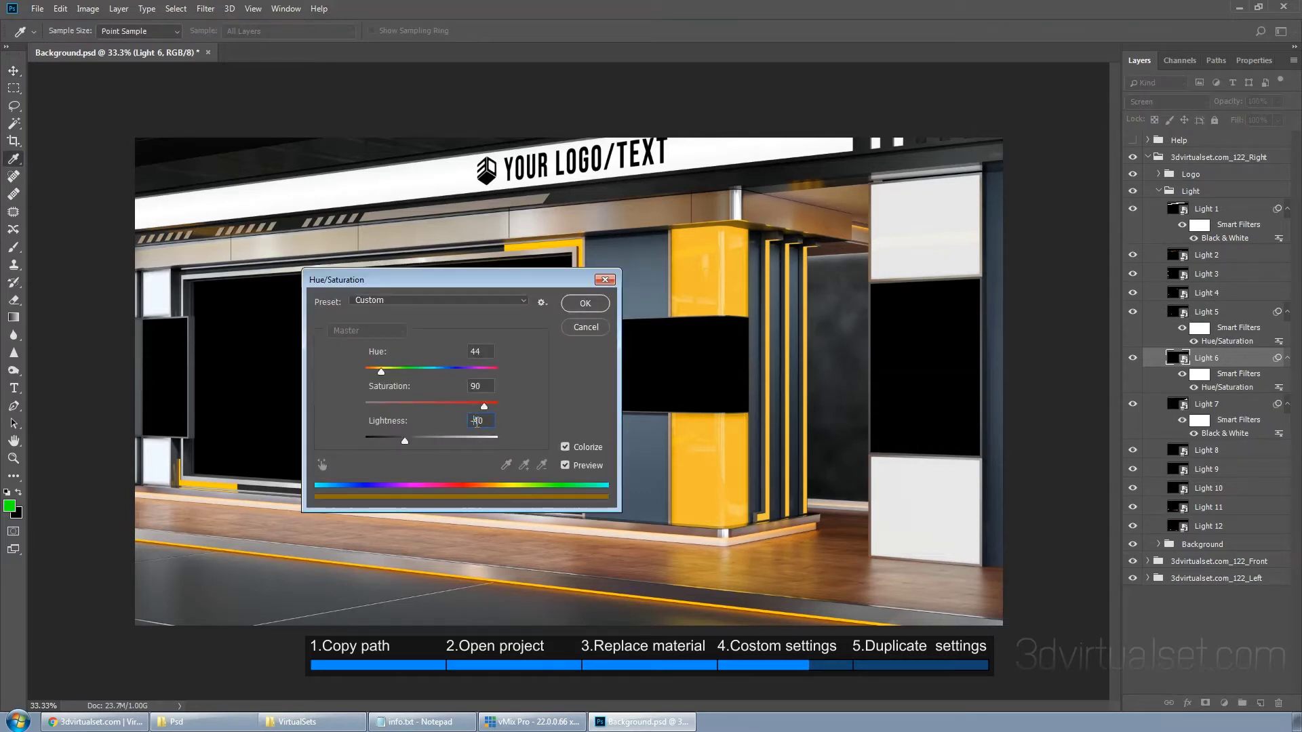
type("-50")
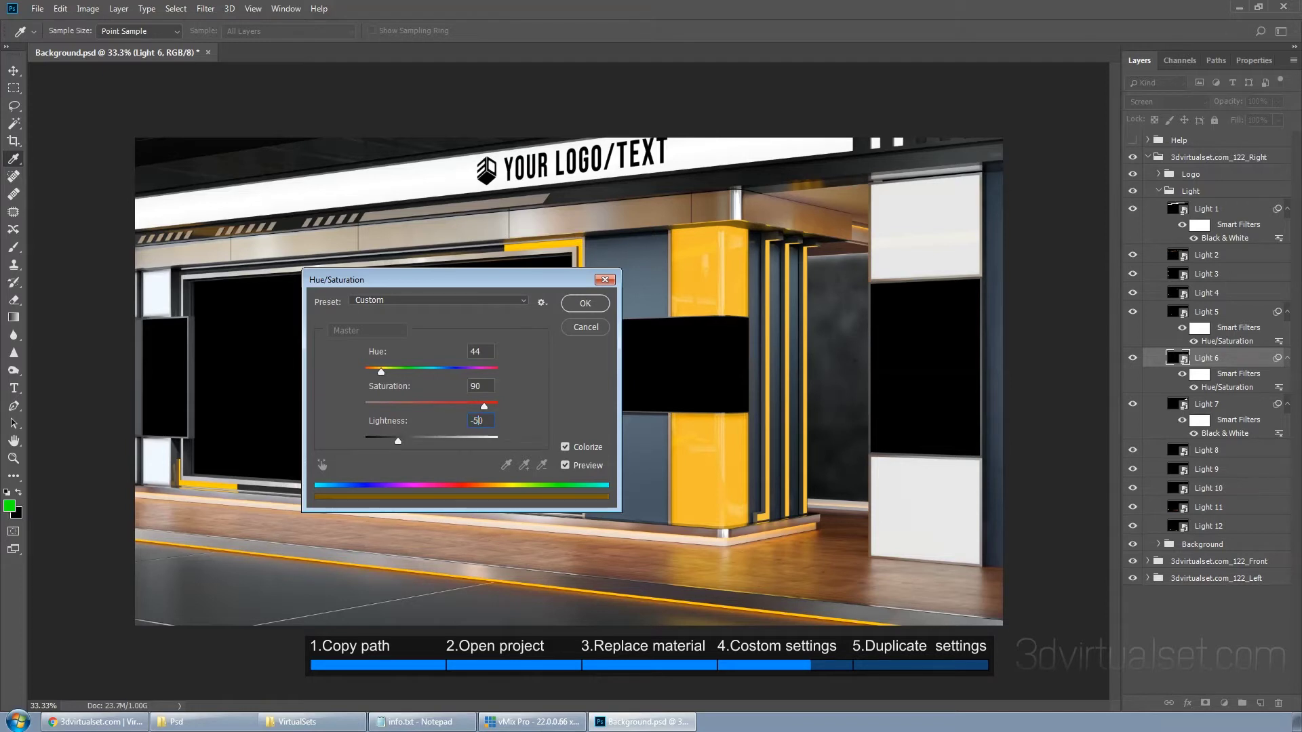
left_click(587, 305)
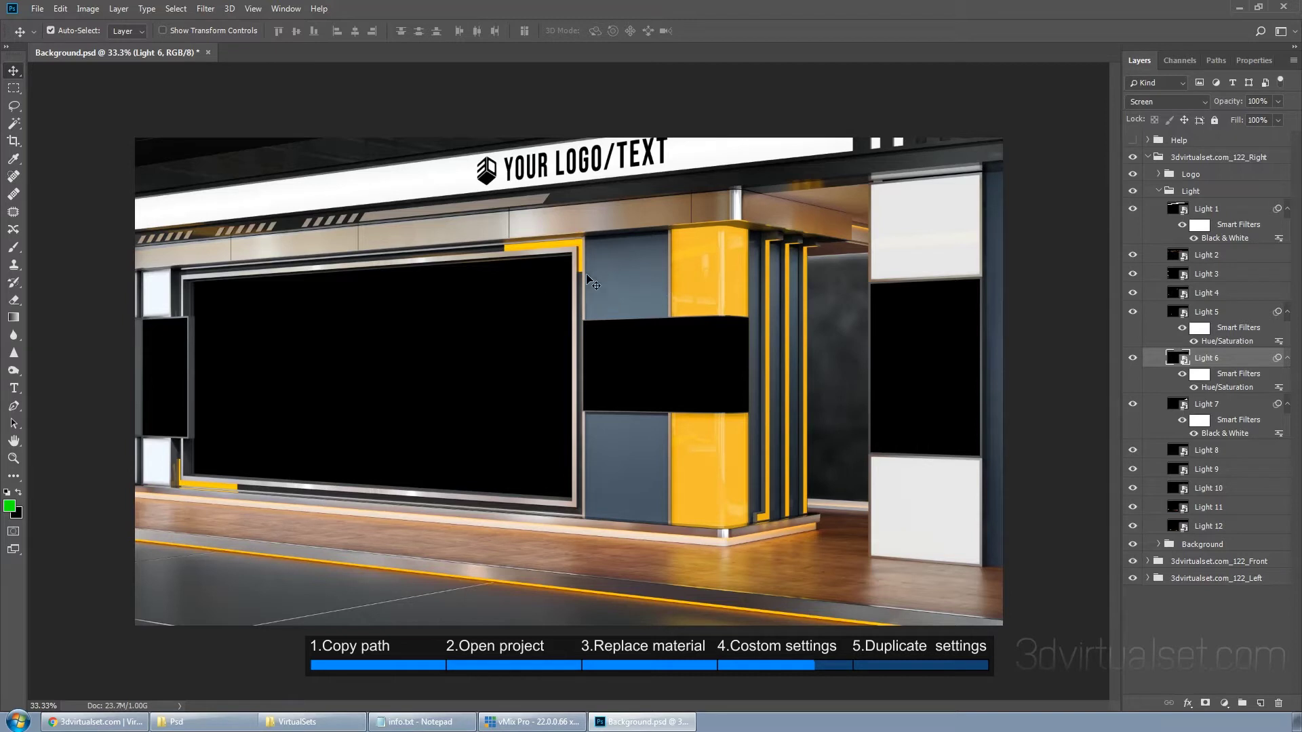
- Start a Hue/Saturation adjustment limited to Cyans on the Background layer inside the Right set's Background group
left_click(1159, 545)
left_click(1214, 601)
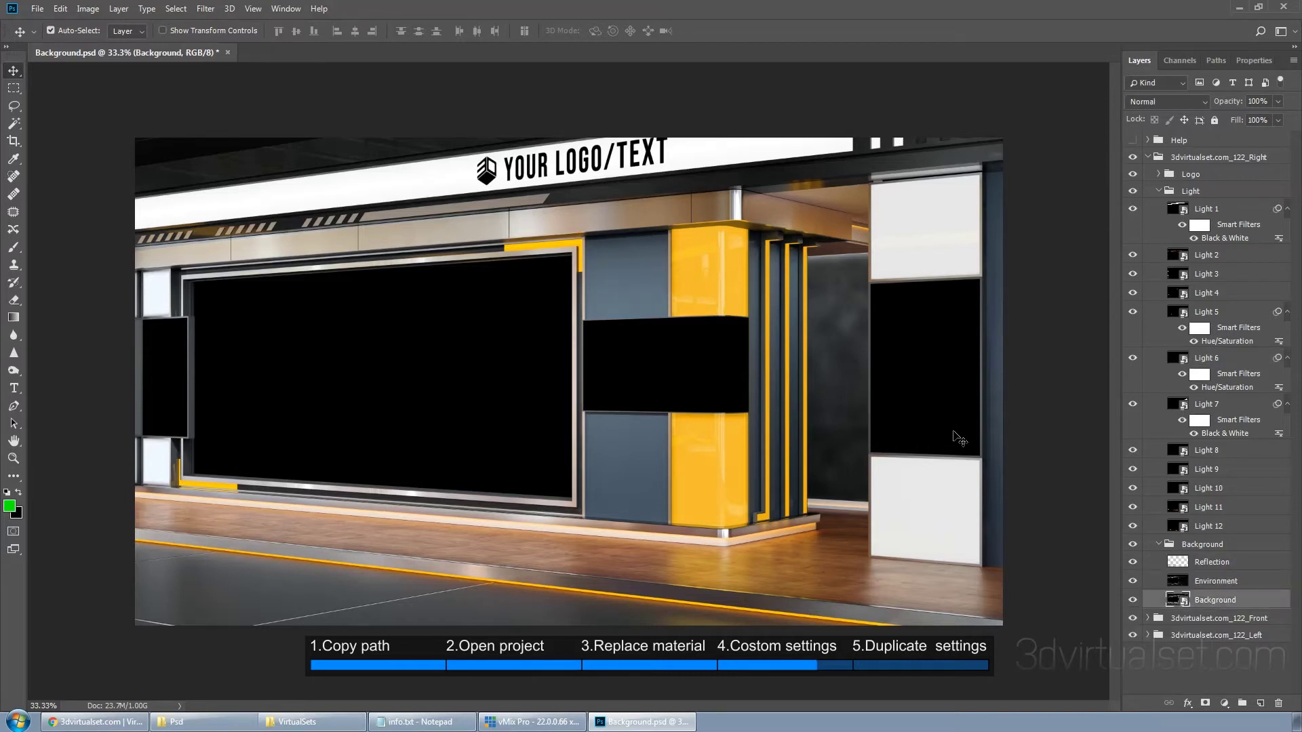
left_click(88, 8)
mouse_move(136, 44)
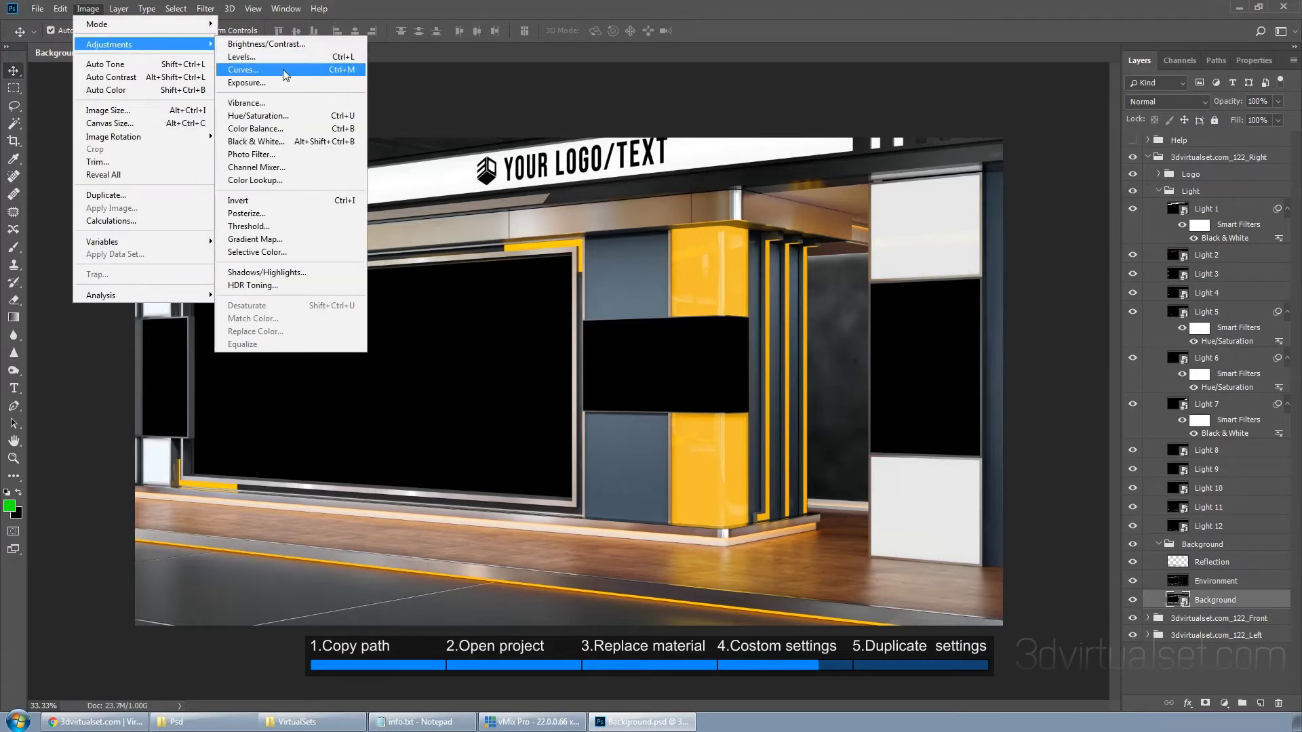
left_click(271, 115)
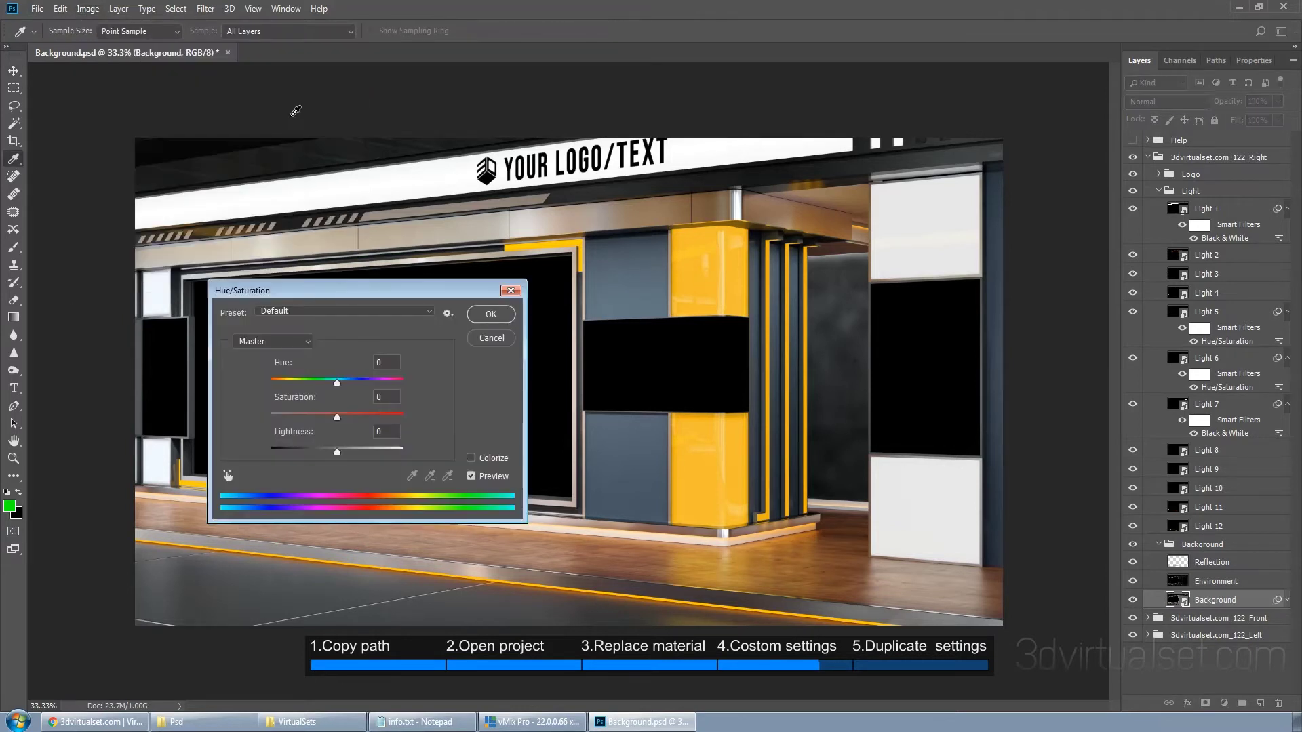
left_click(275, 342)
left_click(279, 403)
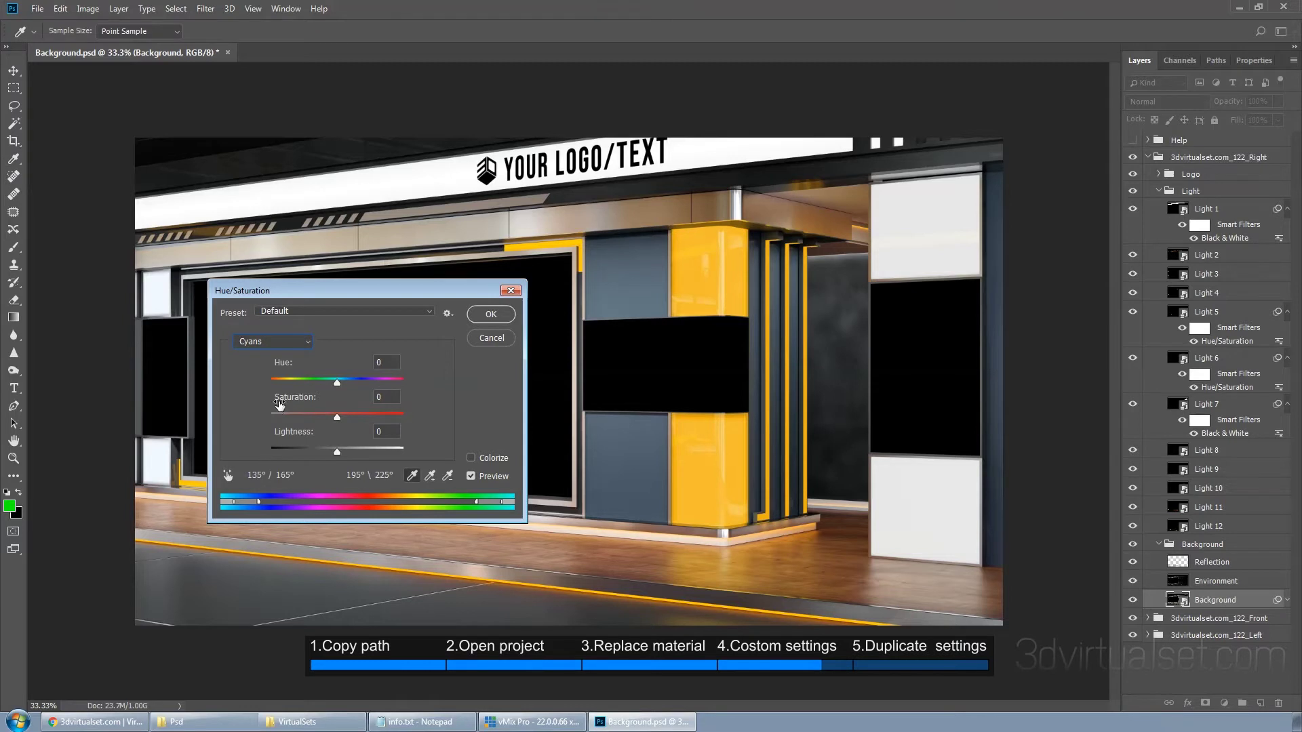
- Apply the Cyans adjustment with hue 0, saturation -100 and lightness -100, and compare the Background layer with and without it
left_click_drag(337, 382, 397, 380)
type("0")
left_click_drag(336, 416, 270, 416)
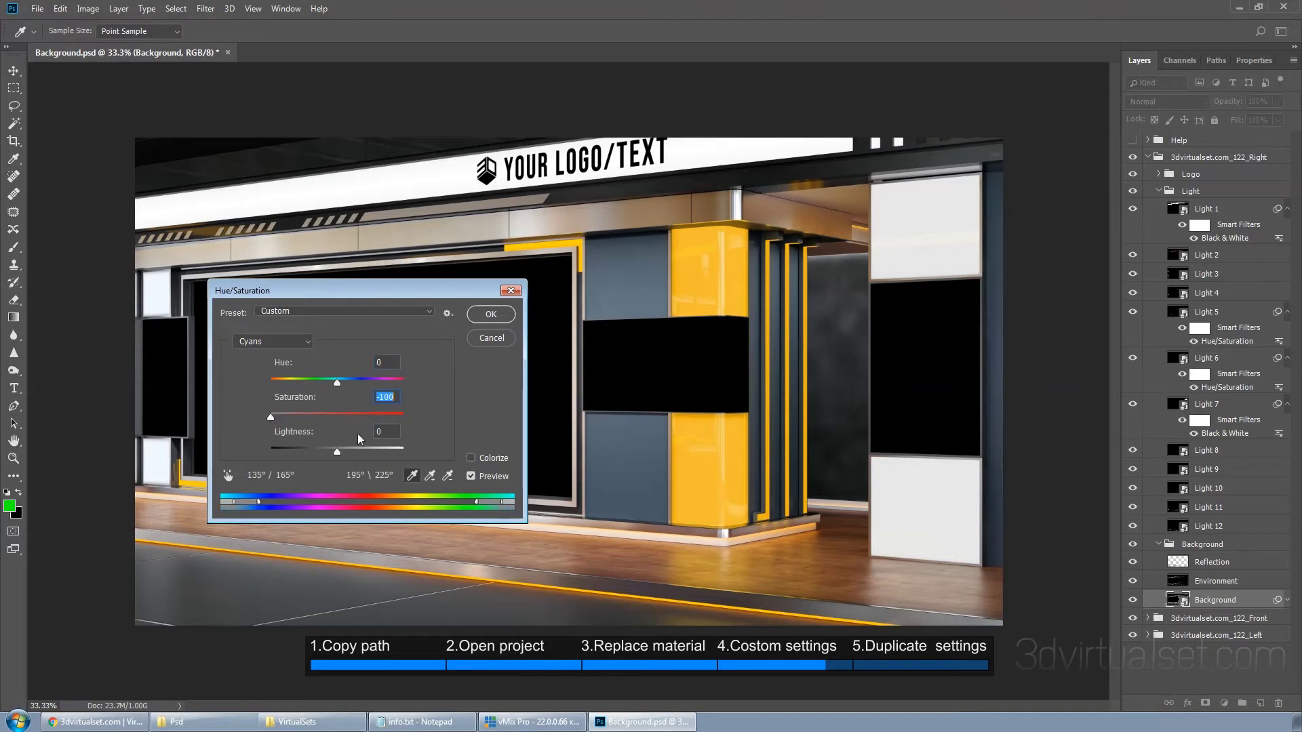
left_click_drag(338, 453, 271, 451)
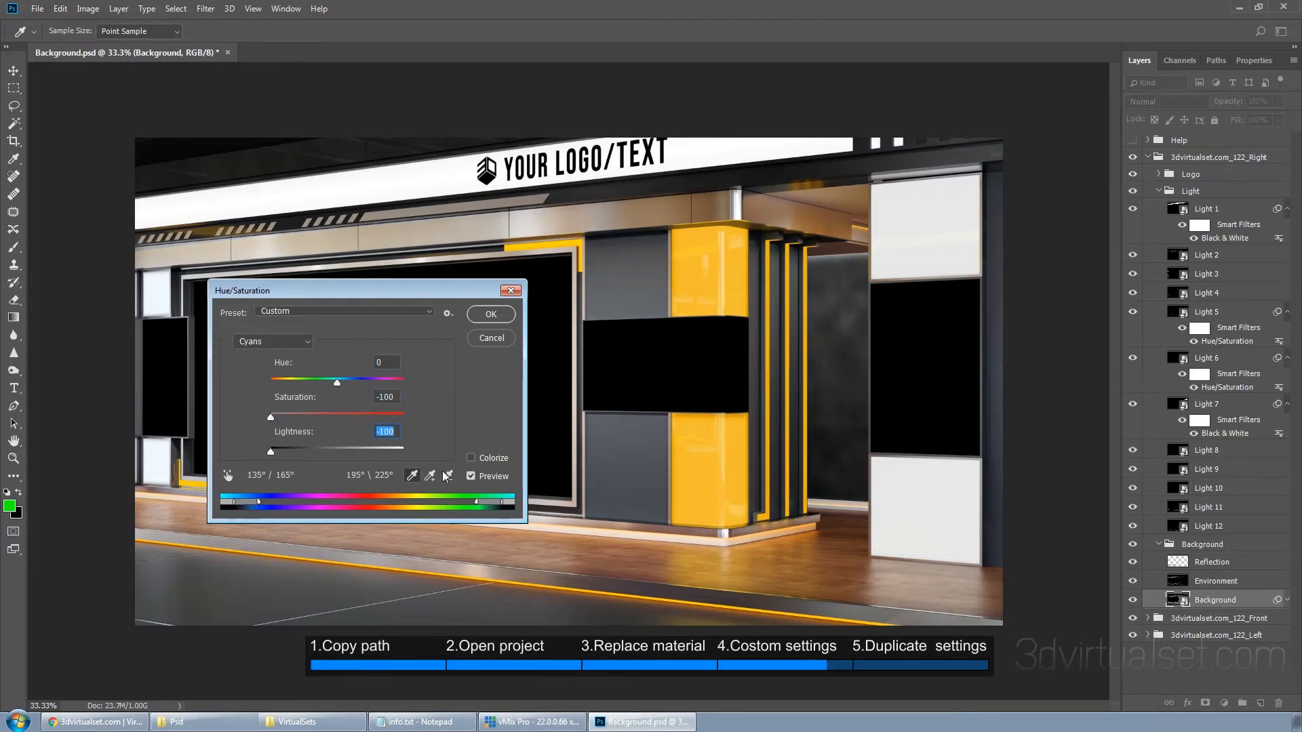
left_click(491, 314)
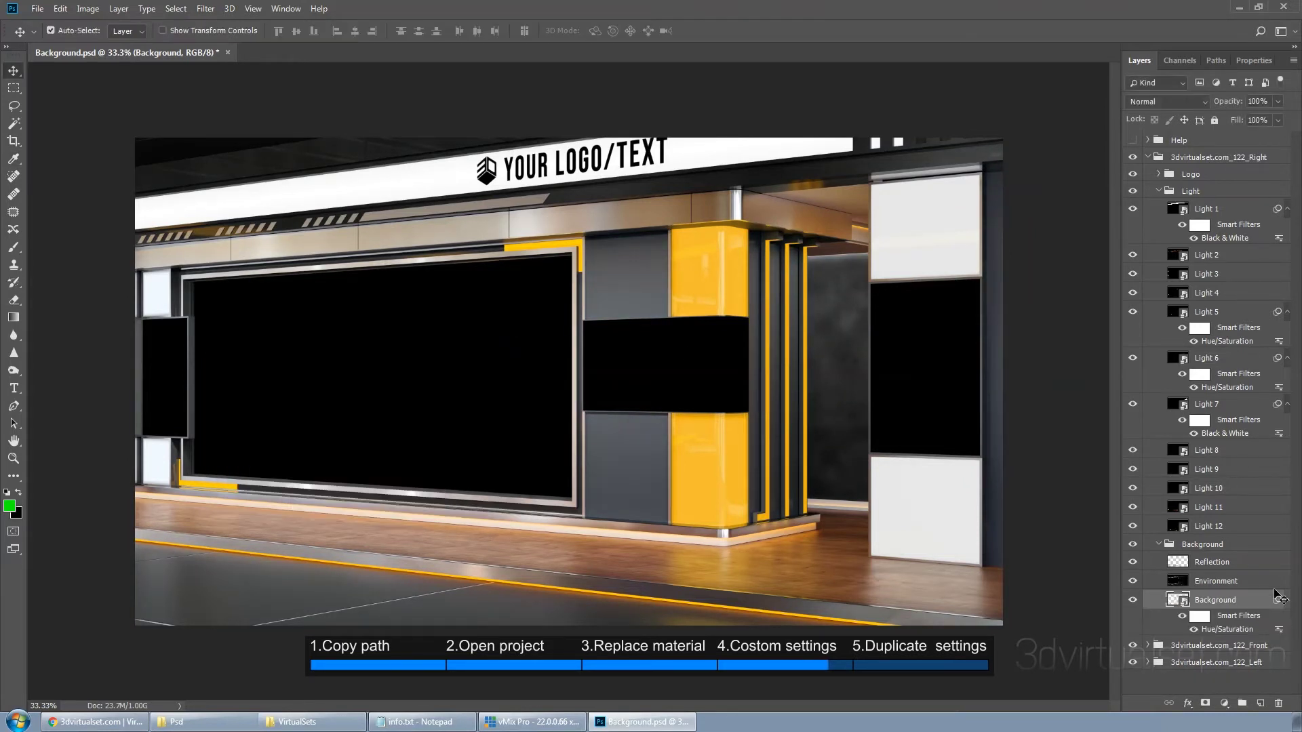
left_click(1182, 616)
left_click(1181, 617)
- Show the Help group, copy the save path ending in 3dvirtualset.com_122_Right from its logo instructions, and hide the group again
left_click(1132, 140)
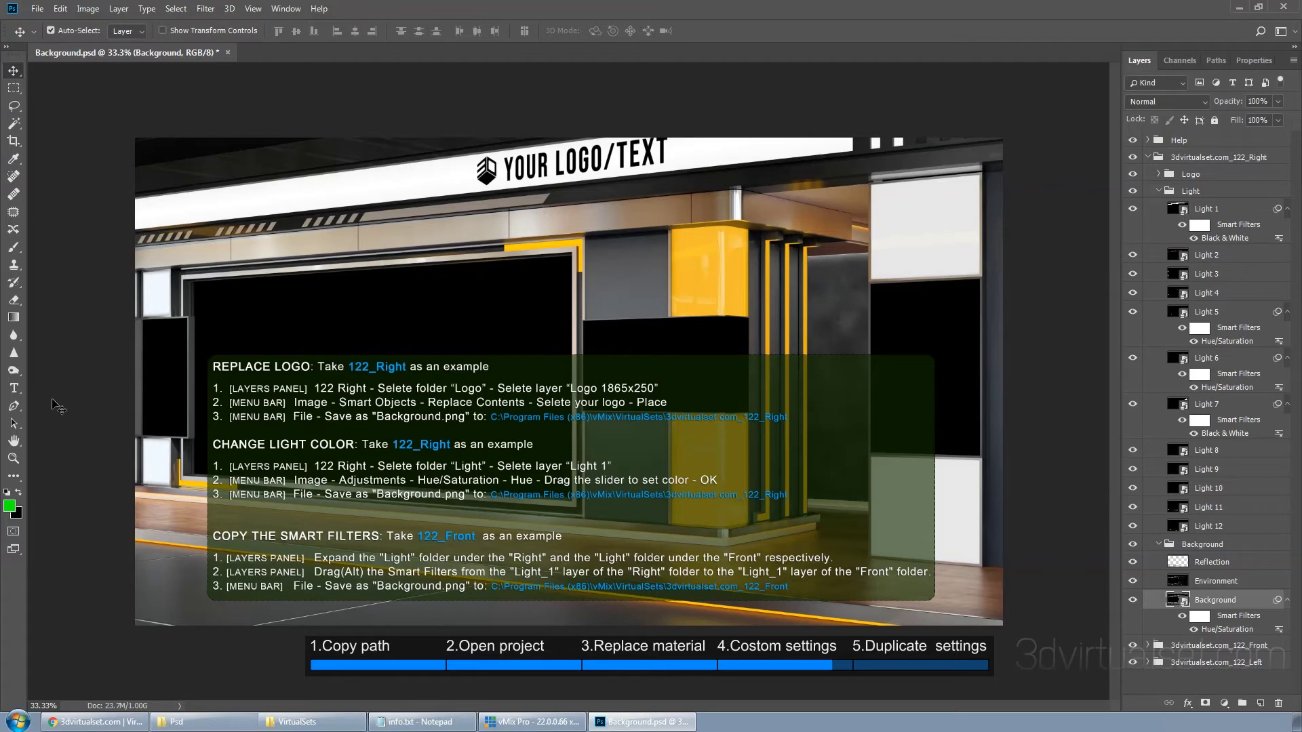
left_click(15, 389)
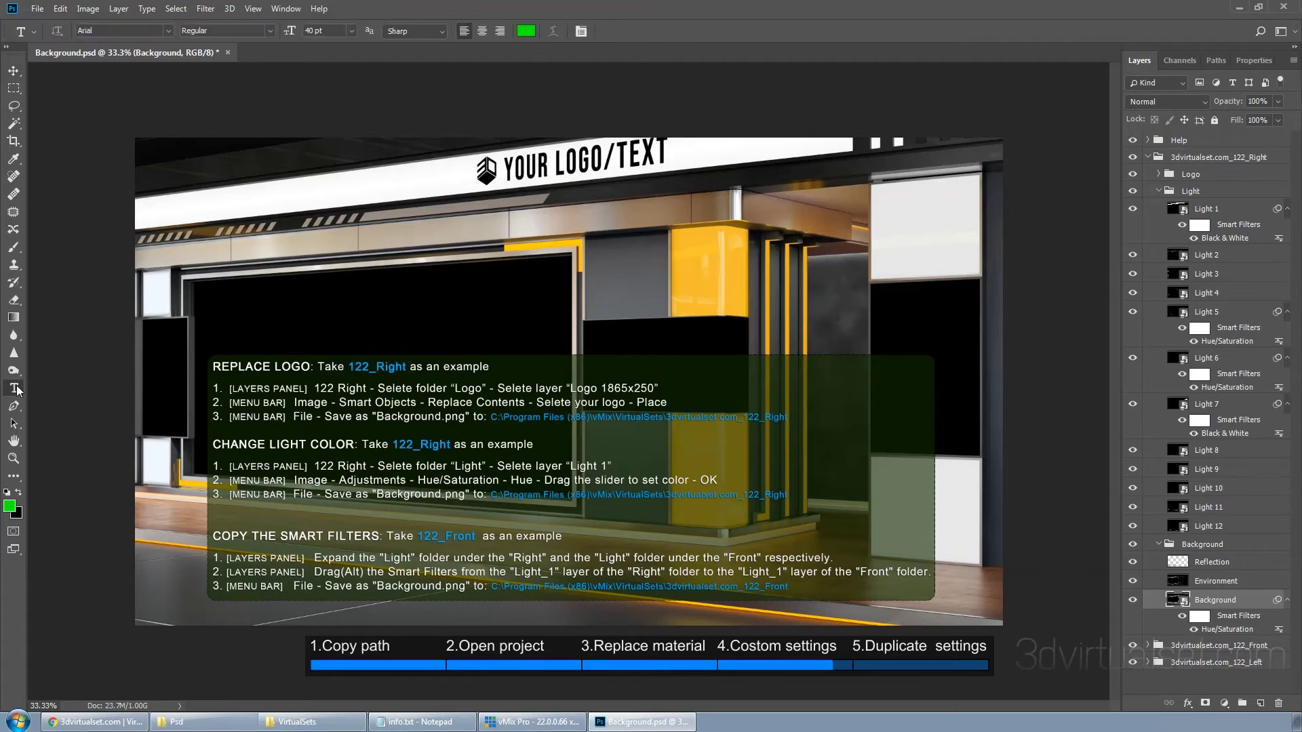
left_click(489, 417)
left_click_drag(489, 416, 787, 424)
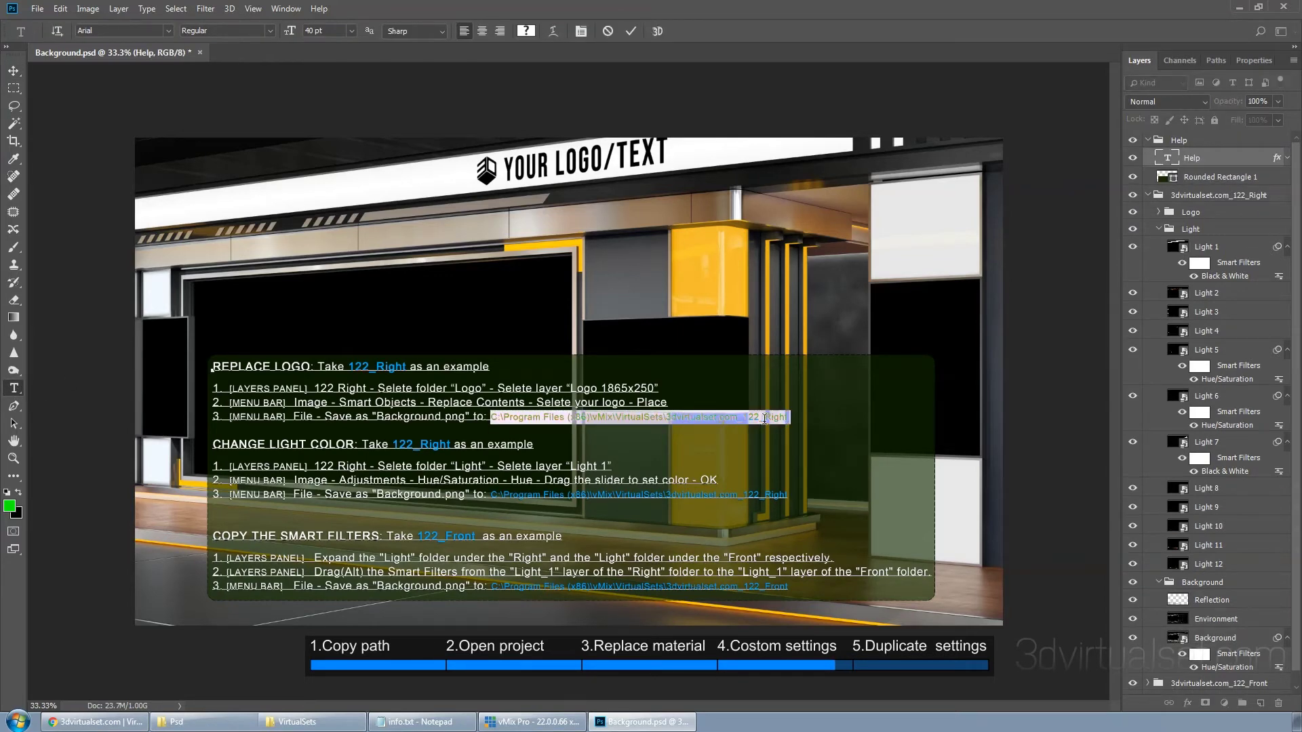
right_click(765, 416)
left_click(793, 452)
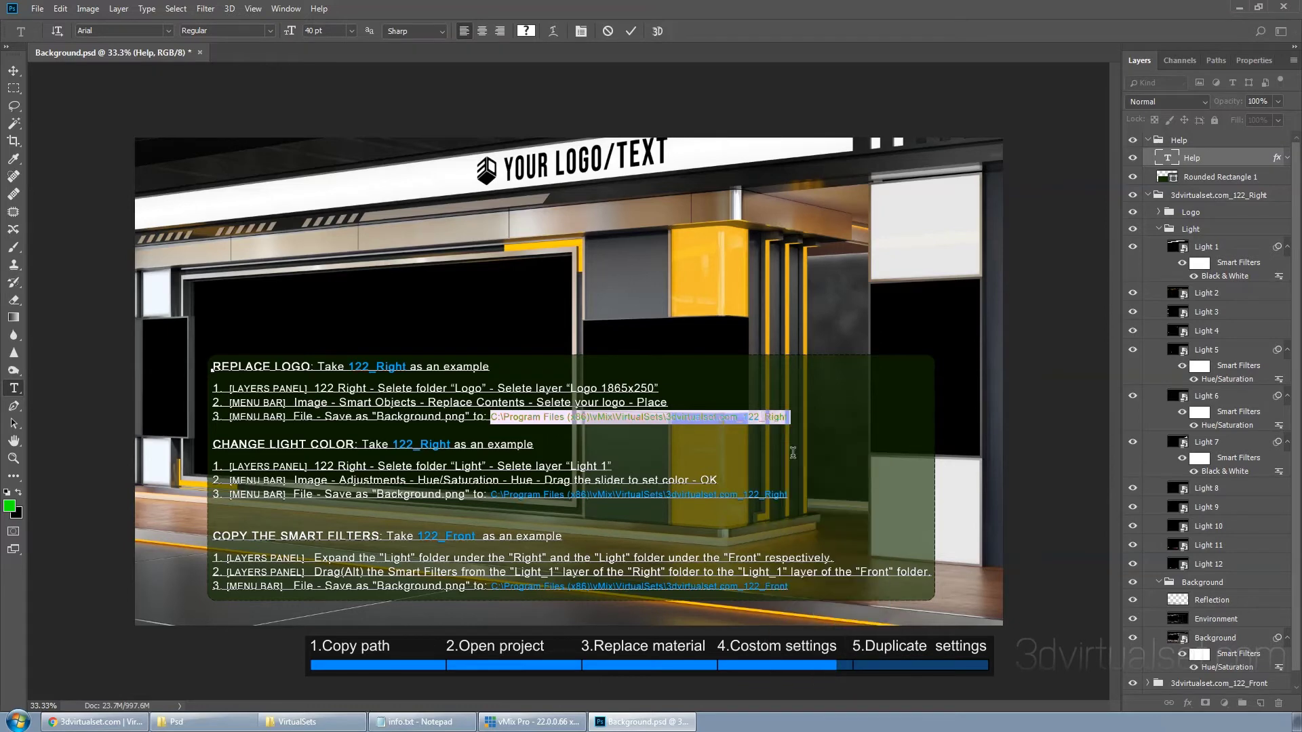
left_click(1132, 141)
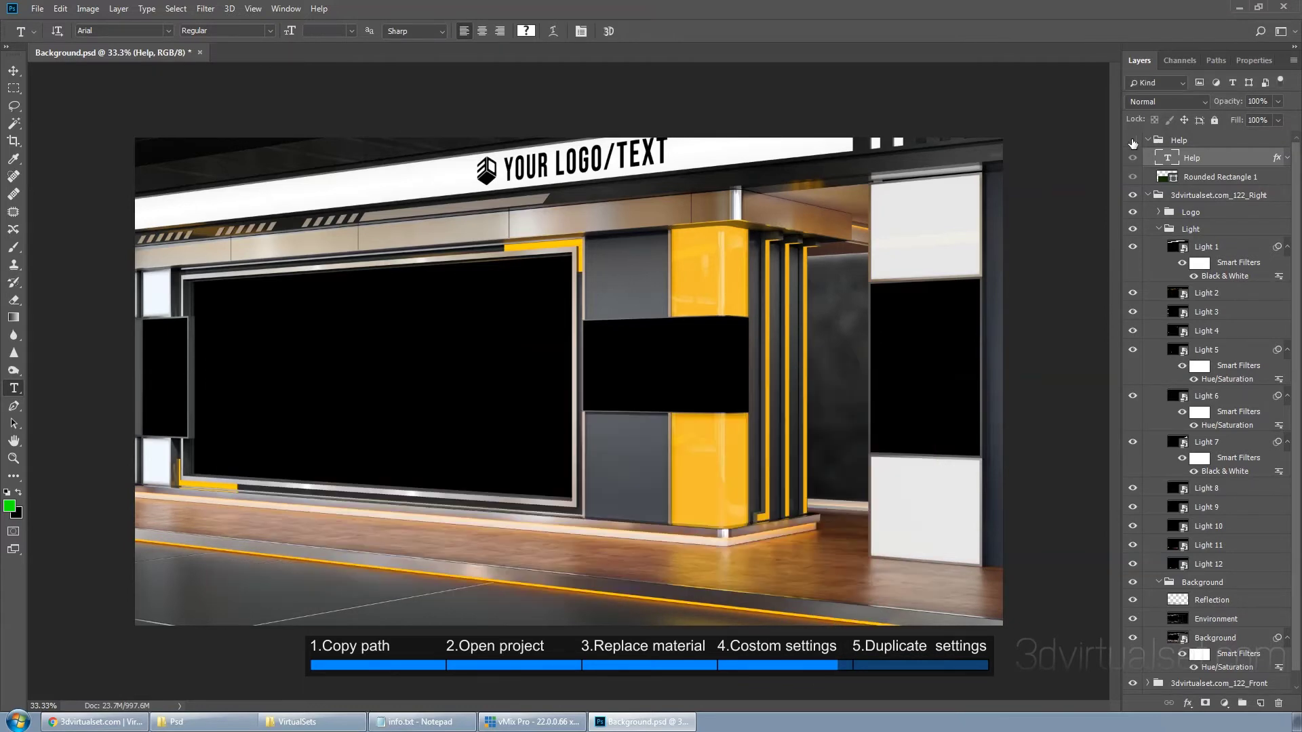
- Start saving the document under a new location and go to the copied folder path ending in 3dvirtualset.com_122_Right
left_click(37, 9)
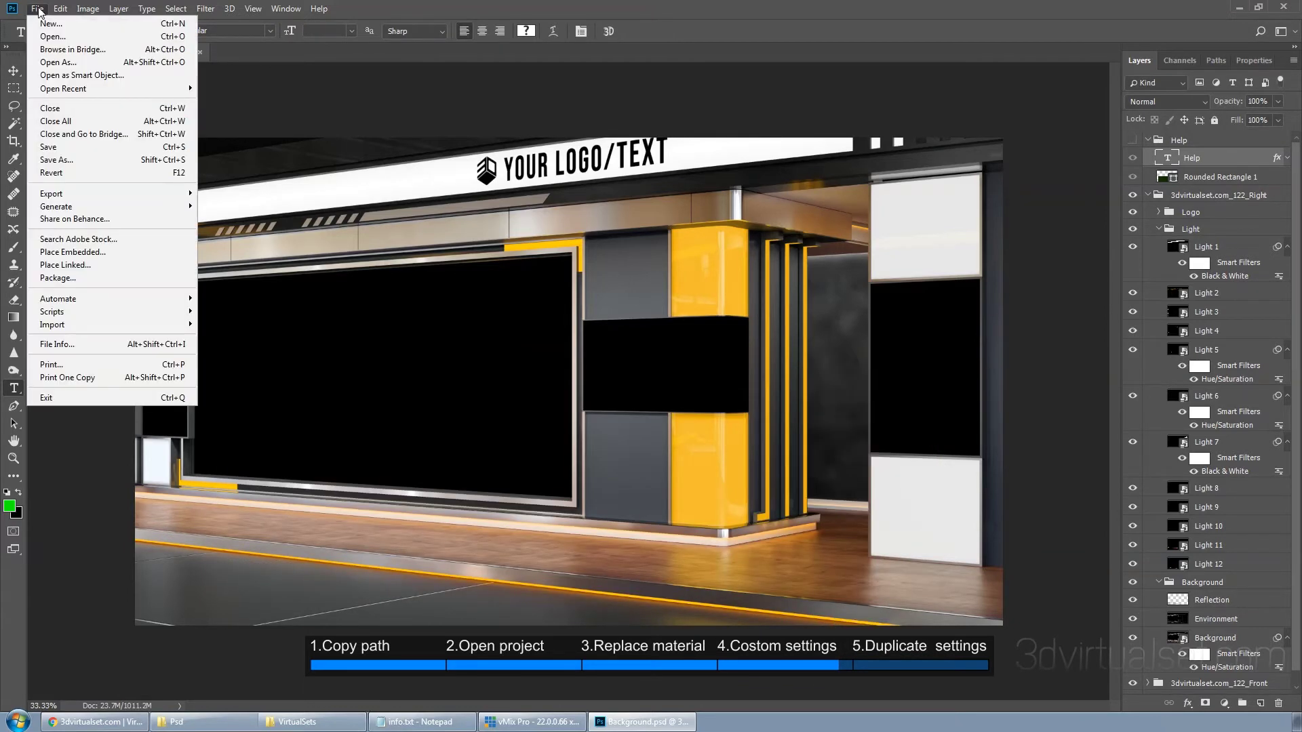
left_click(88, 166)
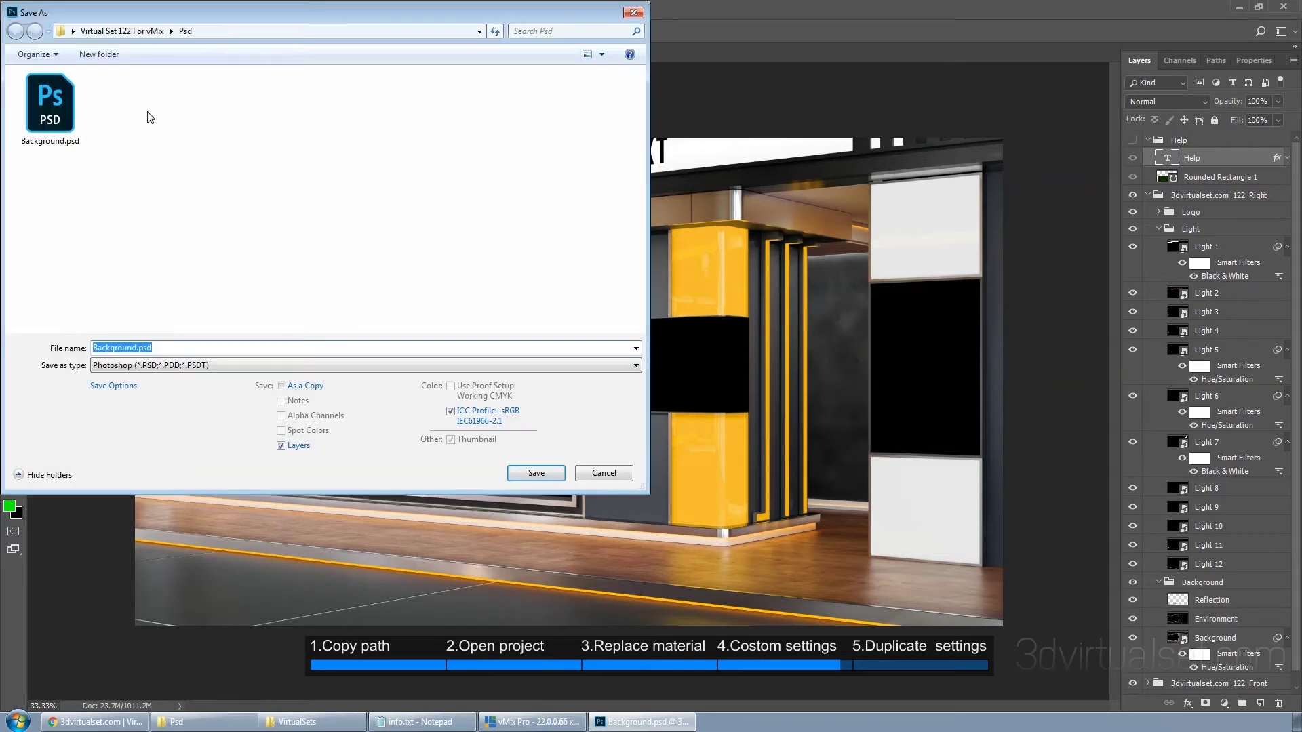
left_click(228, 31)
right_click(225, 31)
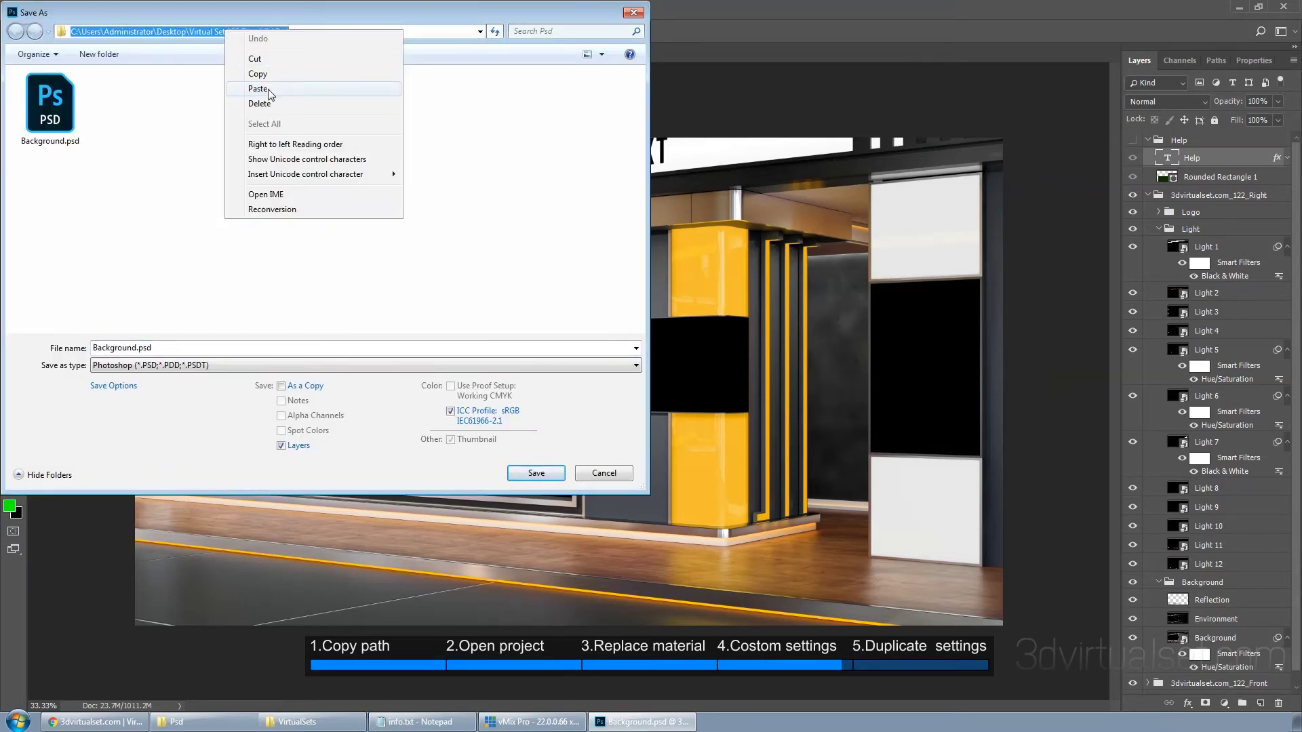
left_click(259, 88)
left_click(495, 31)
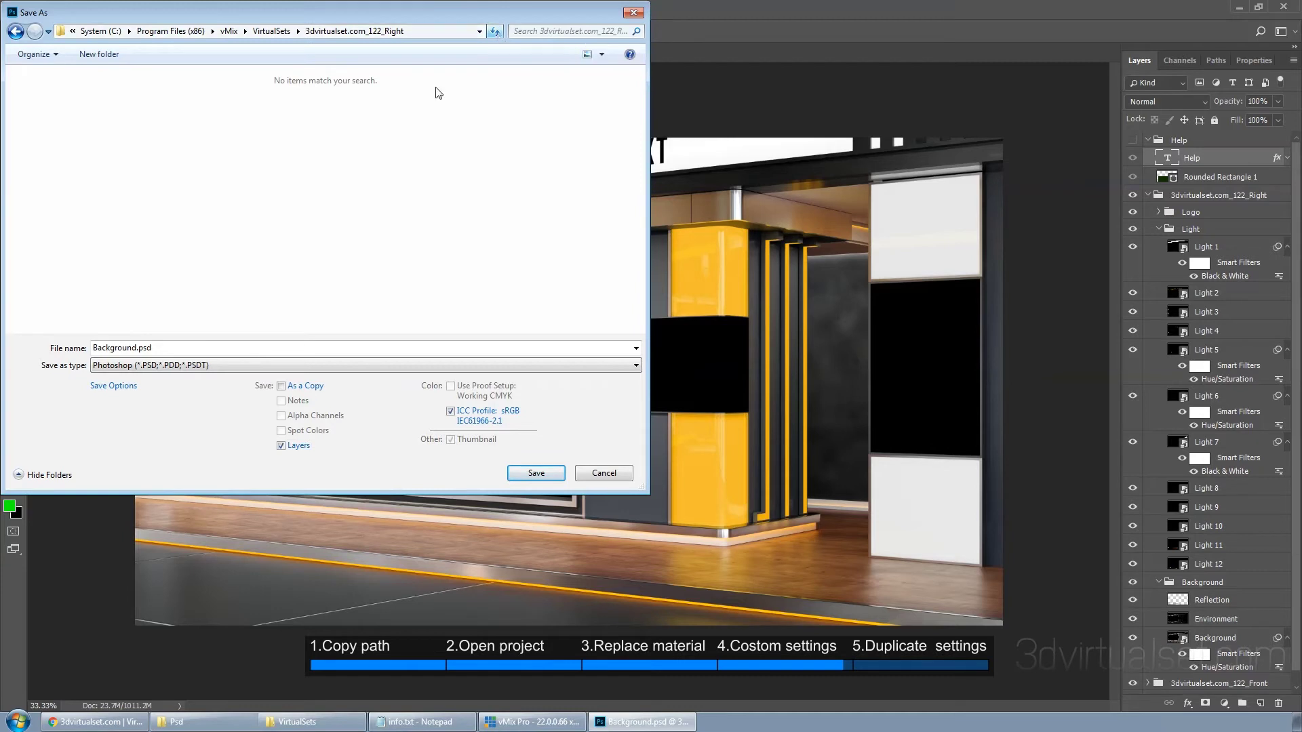
- Save the image as a PNG with large file size, replacing the existing Background.png, and check the Right set in vMix before returning to Photoshop
left_click(142, 365)
left_click(118, 563)
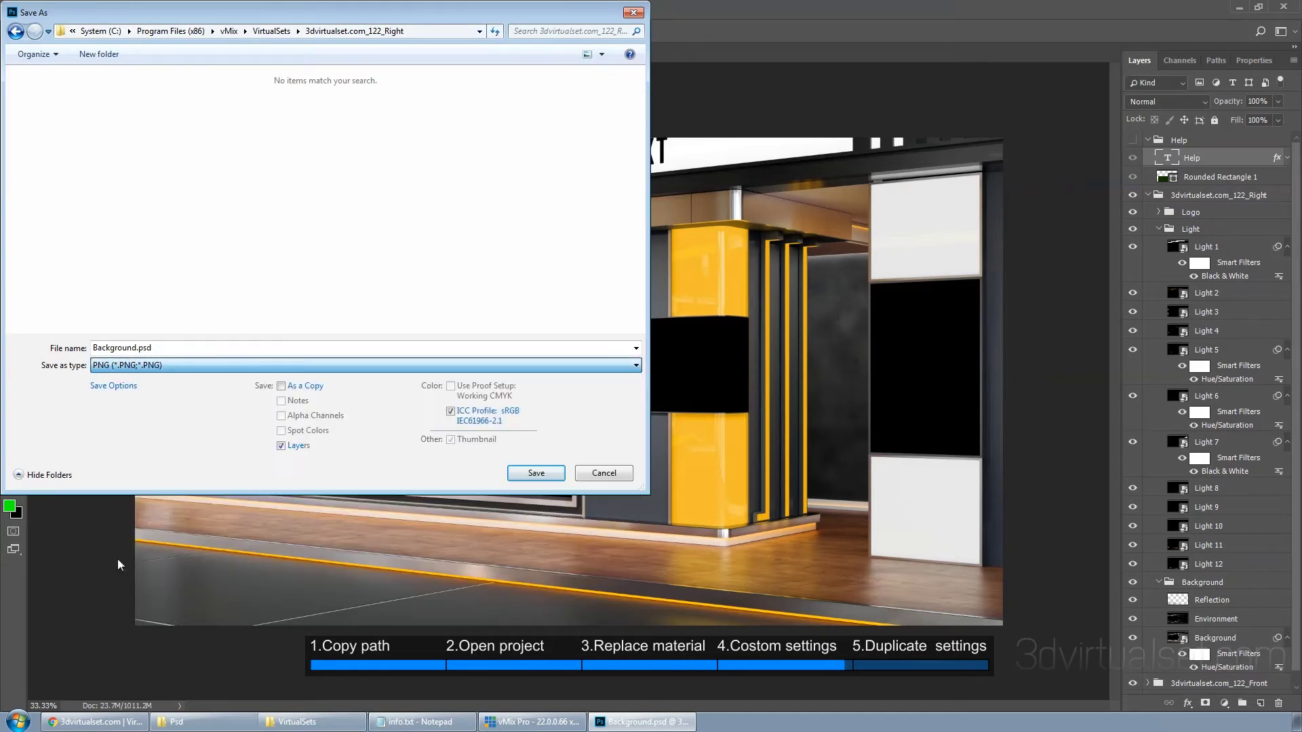
left_click(542, 478)
left_click(685, 363)
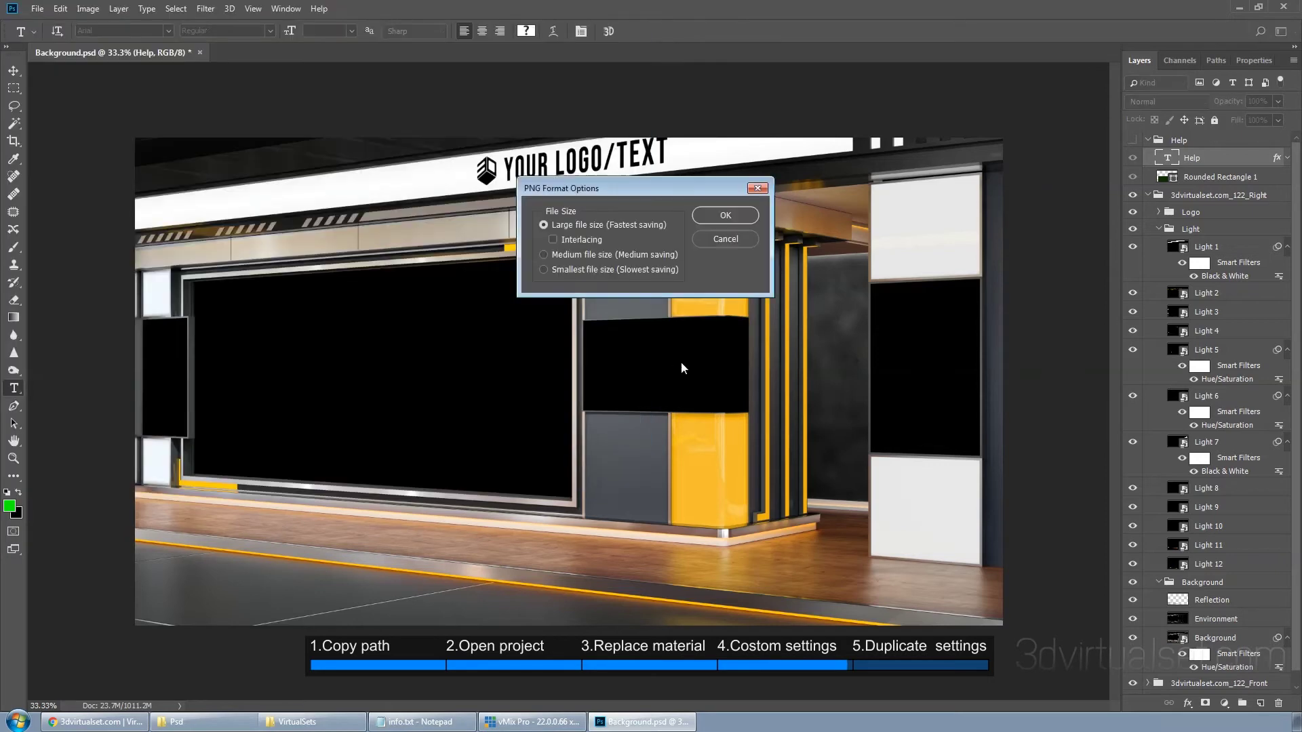
left_click(718, 215)
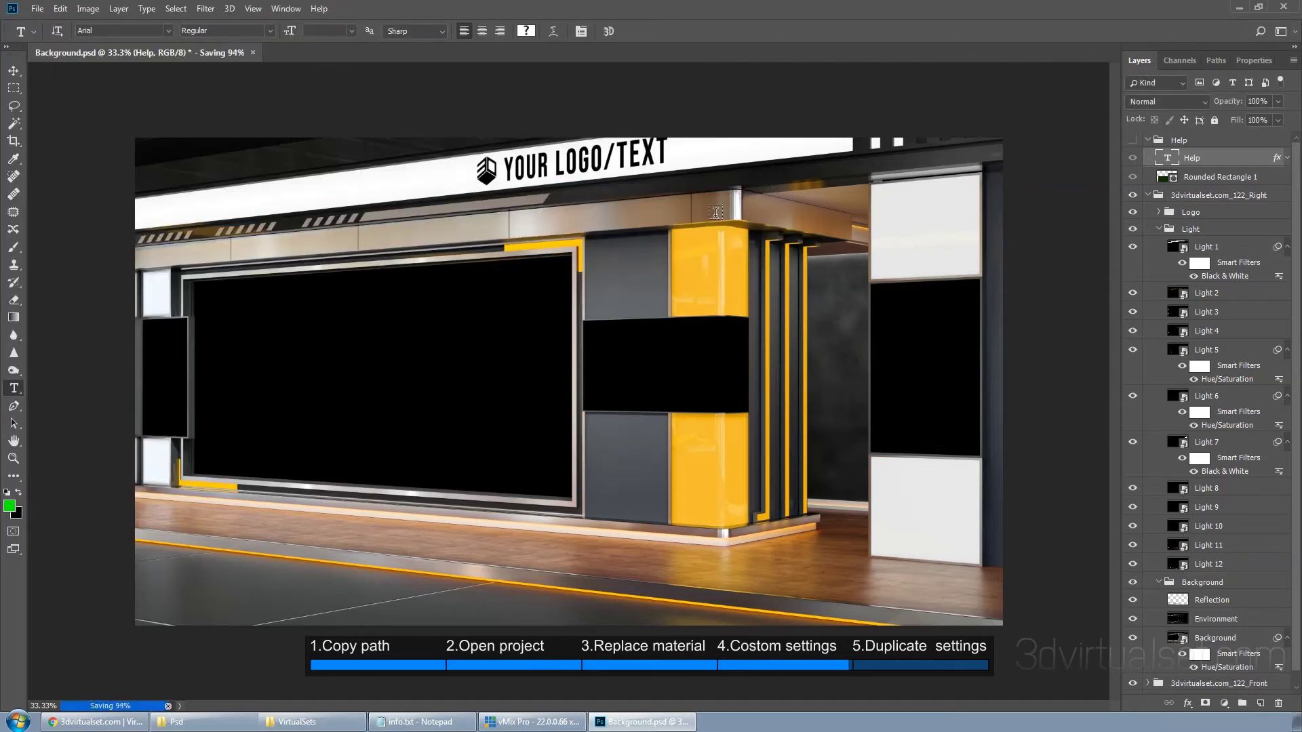
left_click(532, 721)
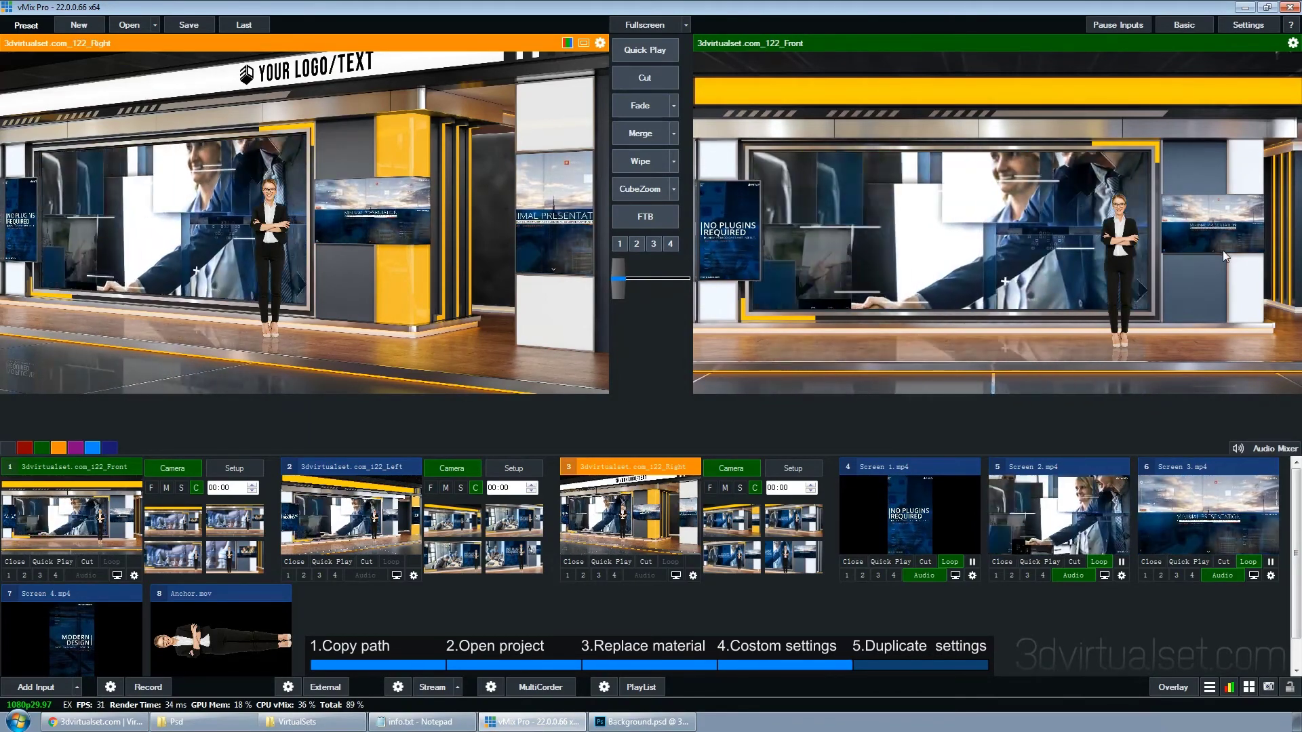
left_click(541, 728)
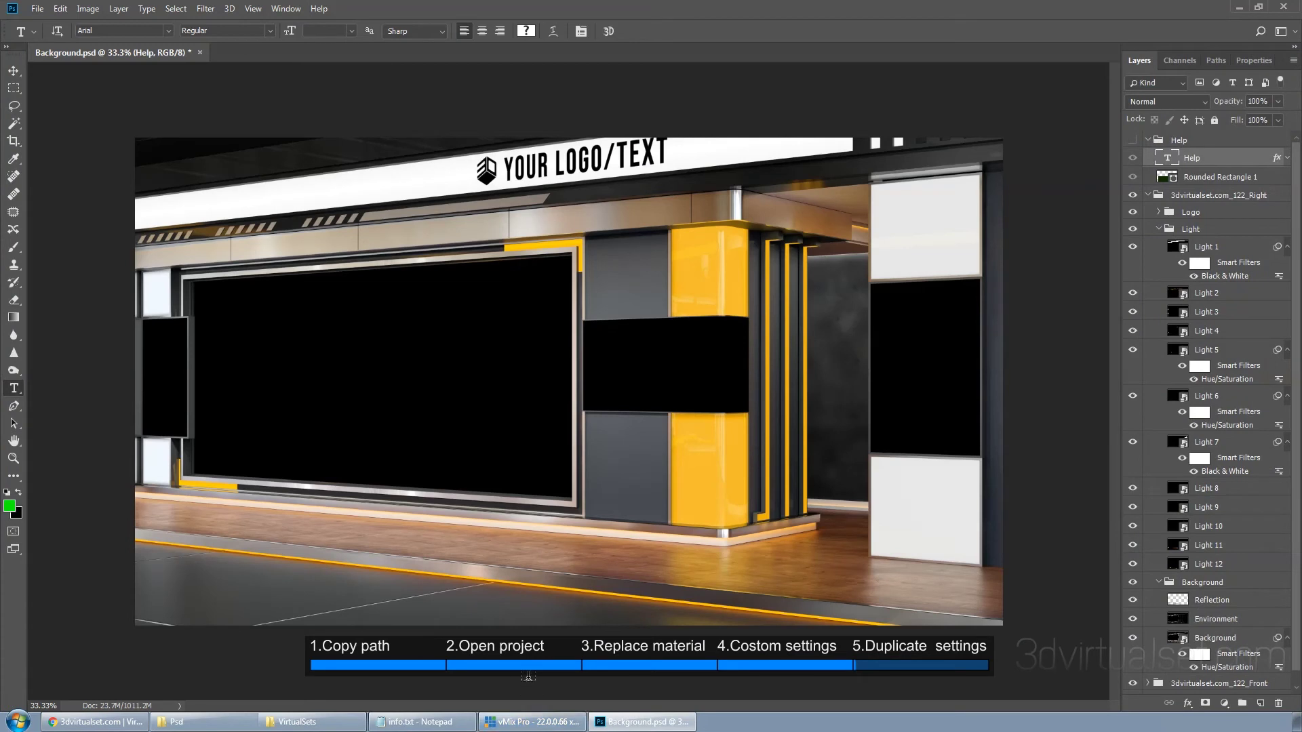
- Hide the Right set's group and copy the Hue/Saturation smart filter from its Background layer onto the Front set's Background layer
left_click(13, 70)
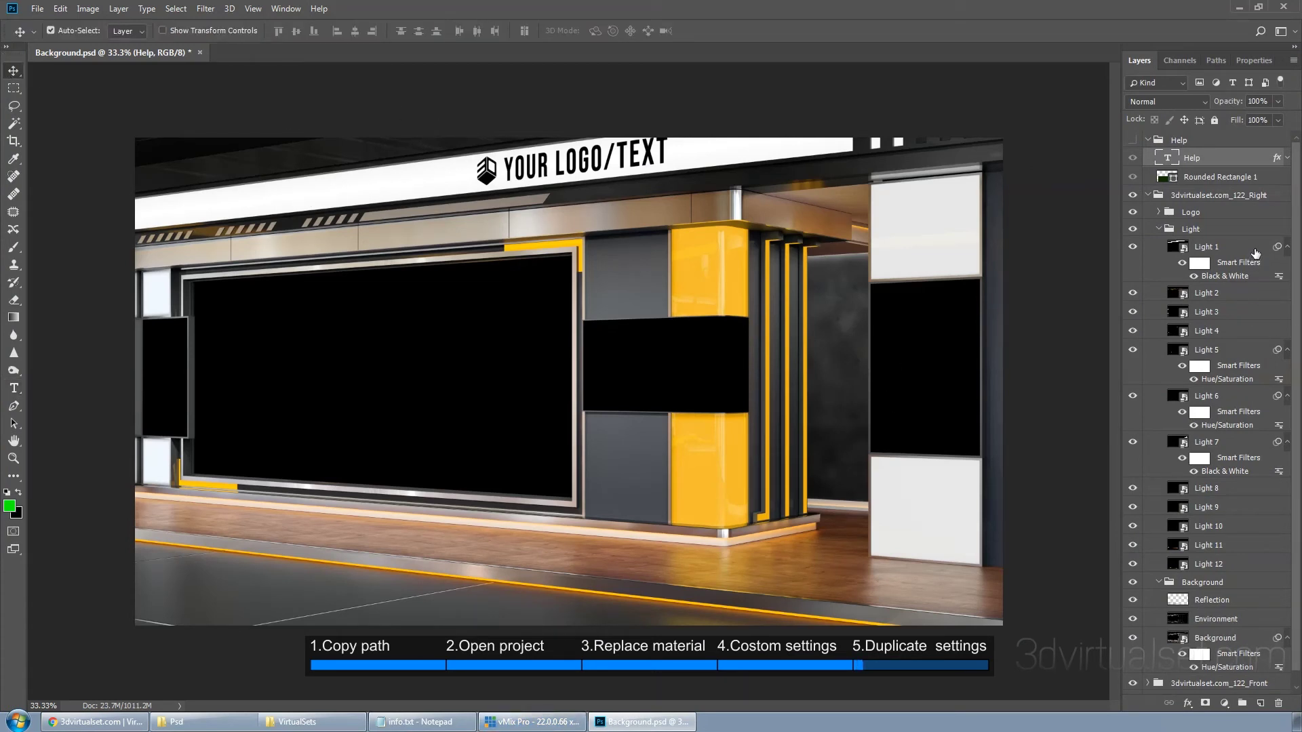
scroll(1255, 253, "down", 1)
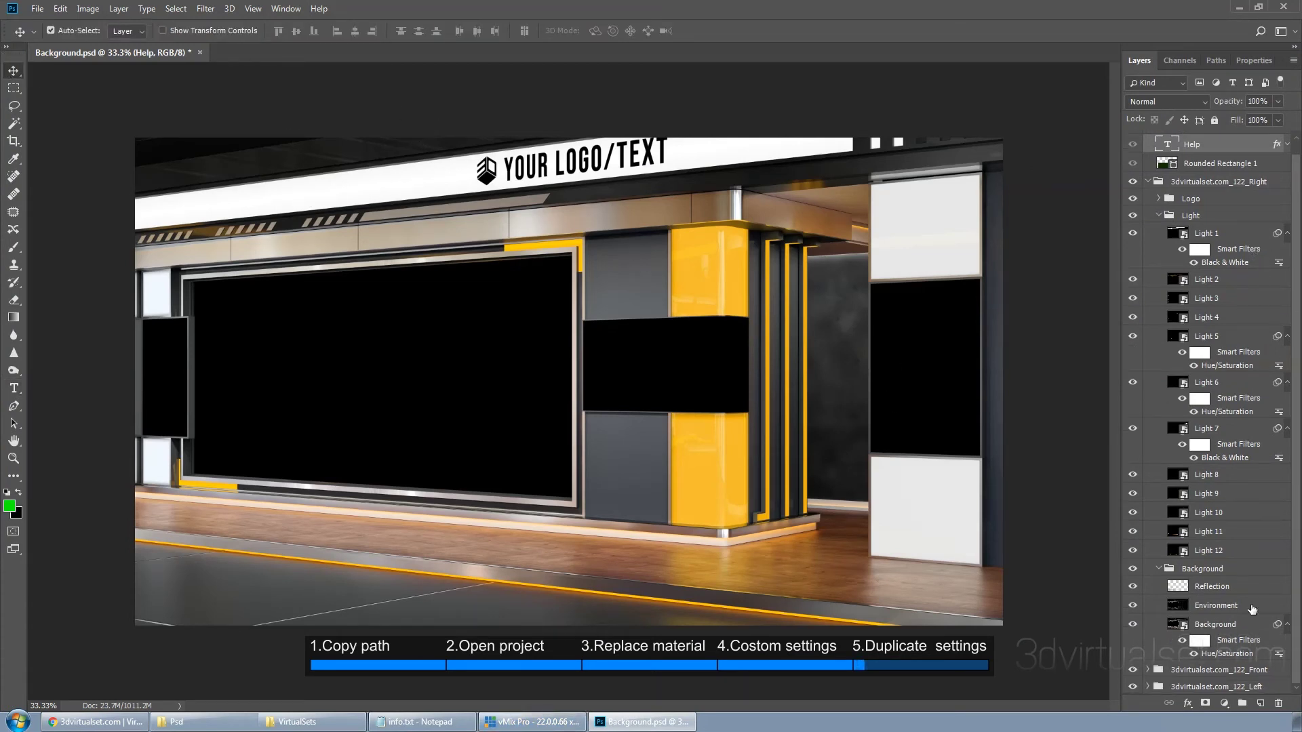
left_click(1147, 670)
scroll(1220, 627, "down", 3)
left_click(1158, 669)
scroll(1238, 632, "down", 3)
left_click(1224, 516)
scroll(1241, 502, "up", 5)
left_click(1131, 176)
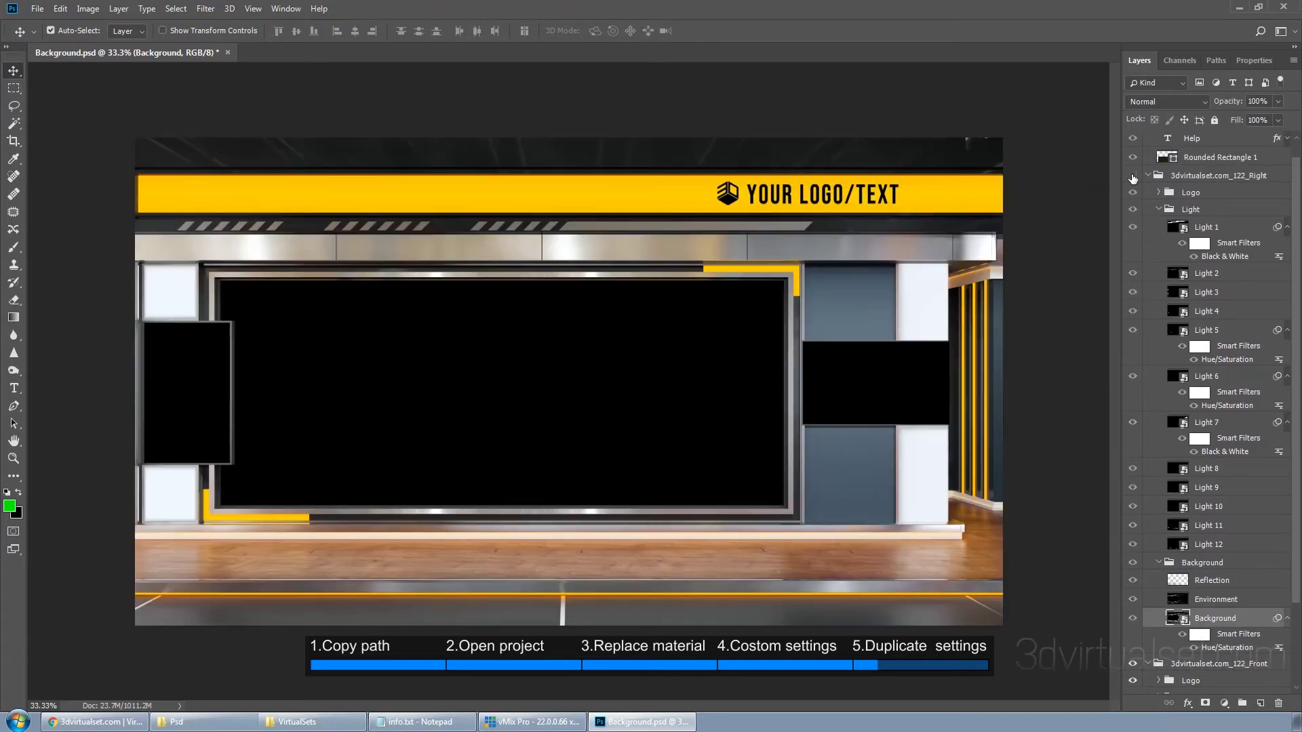
scroll(1275, 521, "down", 3)
left_click_drag(1234, 549, 1215, 667)
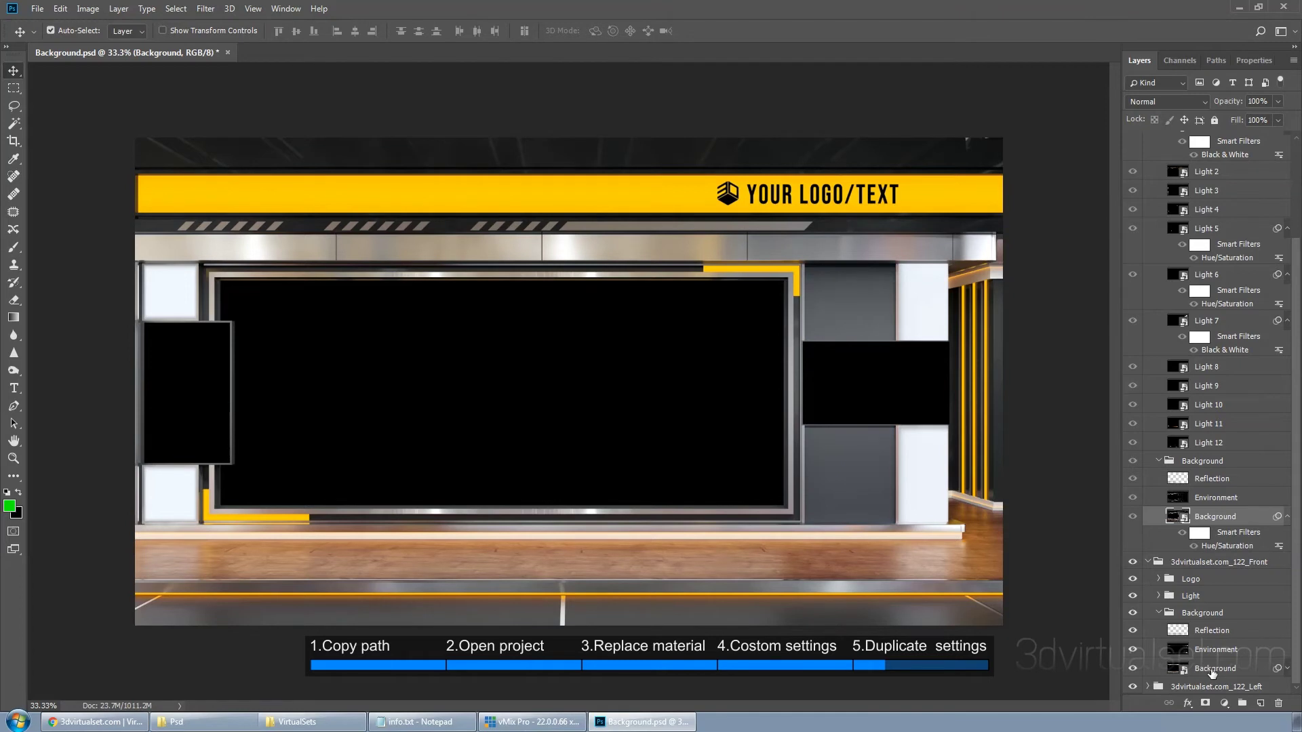
- Collapse both Background groups and copy the Black & White smart filter from the Right set's Light 1 onto the Front set's Light 1
left_click(1157, 612)
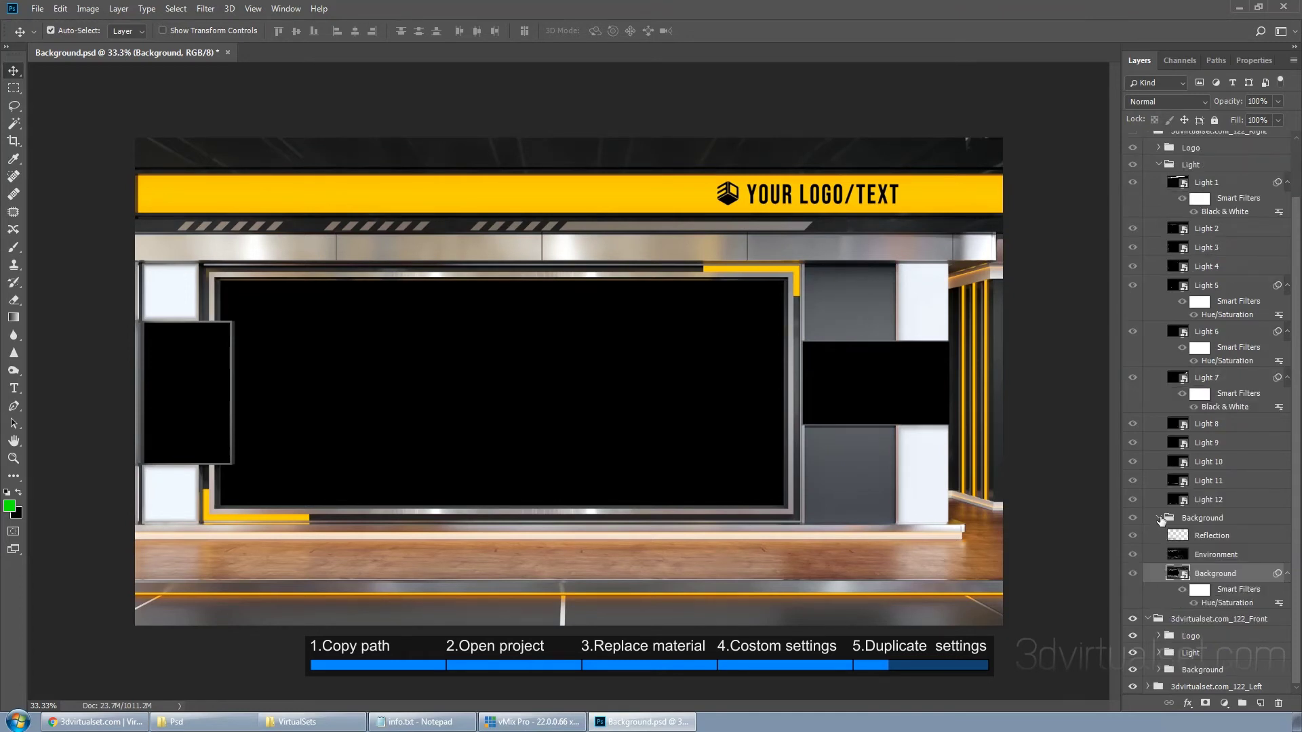
left_click(1158, 518)
left_click(1158, 633)
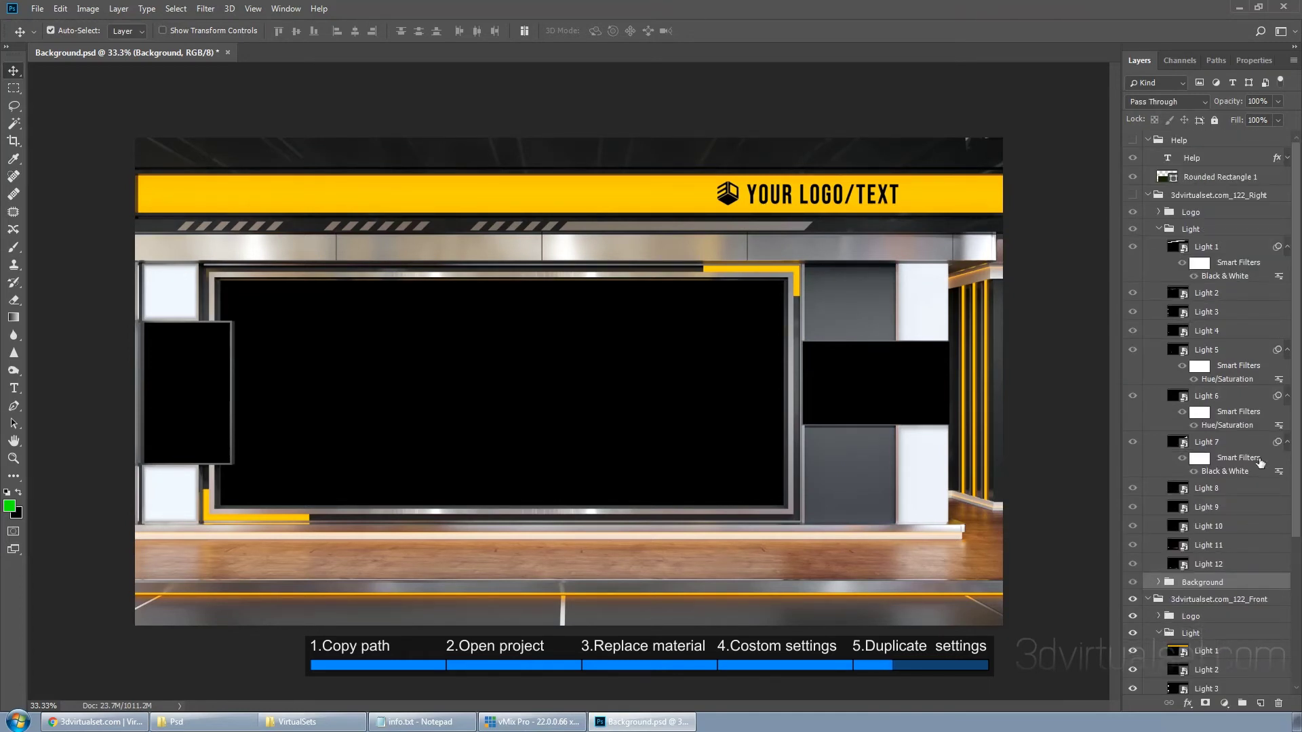
scroll(1263, 289, "down", 2)
left_click_drag(1242, 244, 1224, 621)
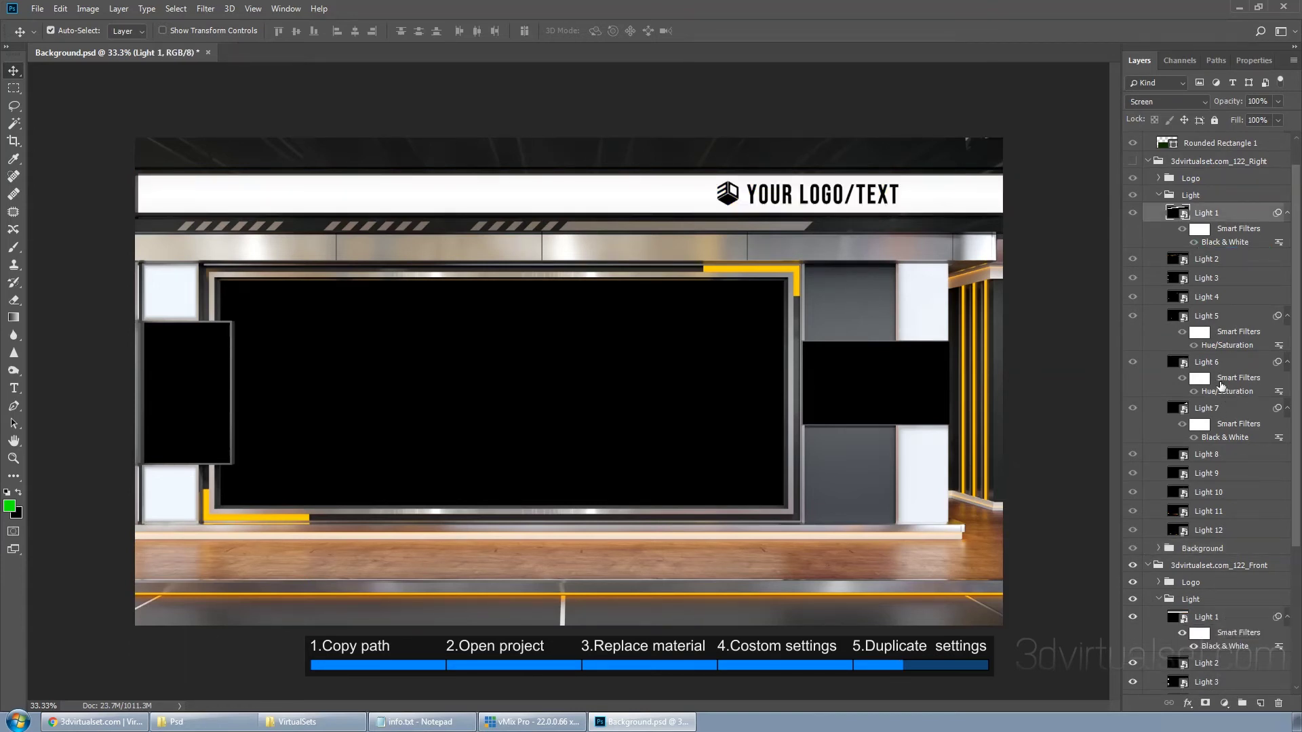
- Identify the Front set's Light 5 by toggling its visibility, and copy the Right set's Light 5 Hue/Saturation smart filter onto it
scroll(1215, 375, "down", 3)
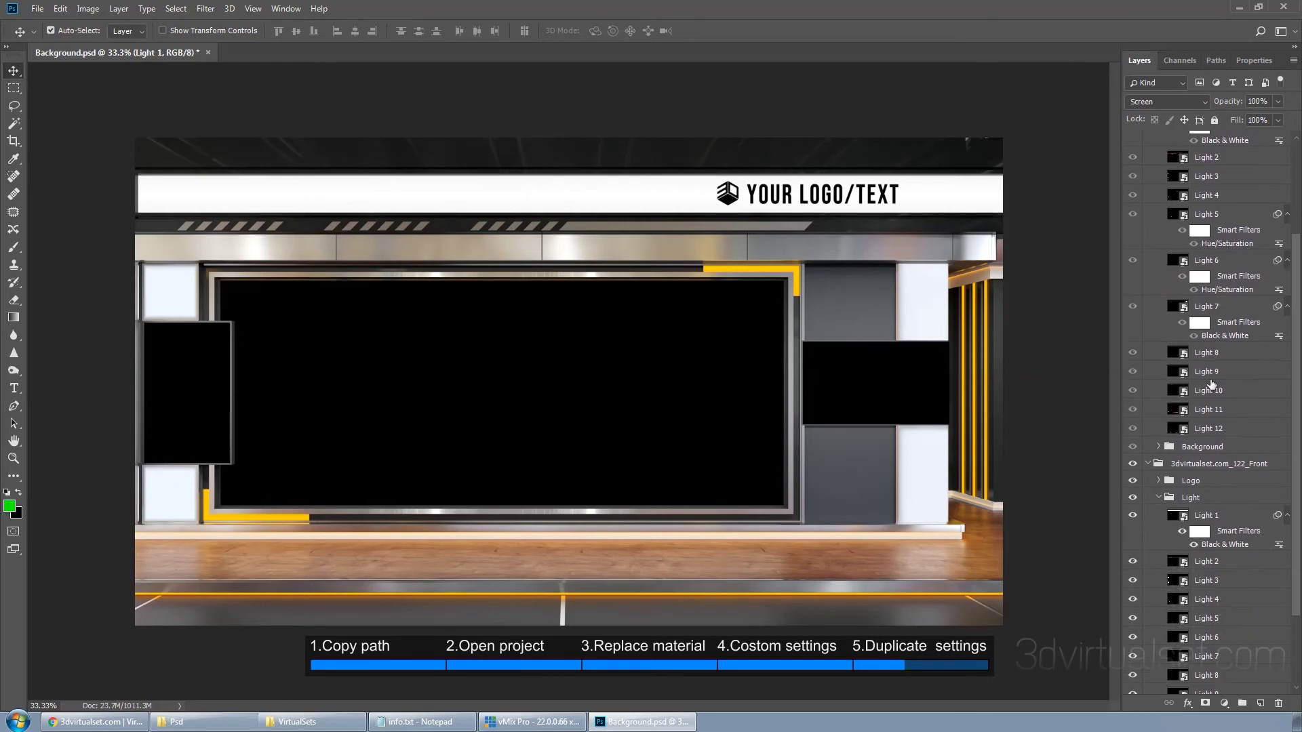
left_click(1132, 620)
left_click(1132, 619)
left_click(1241, 244, "alt")
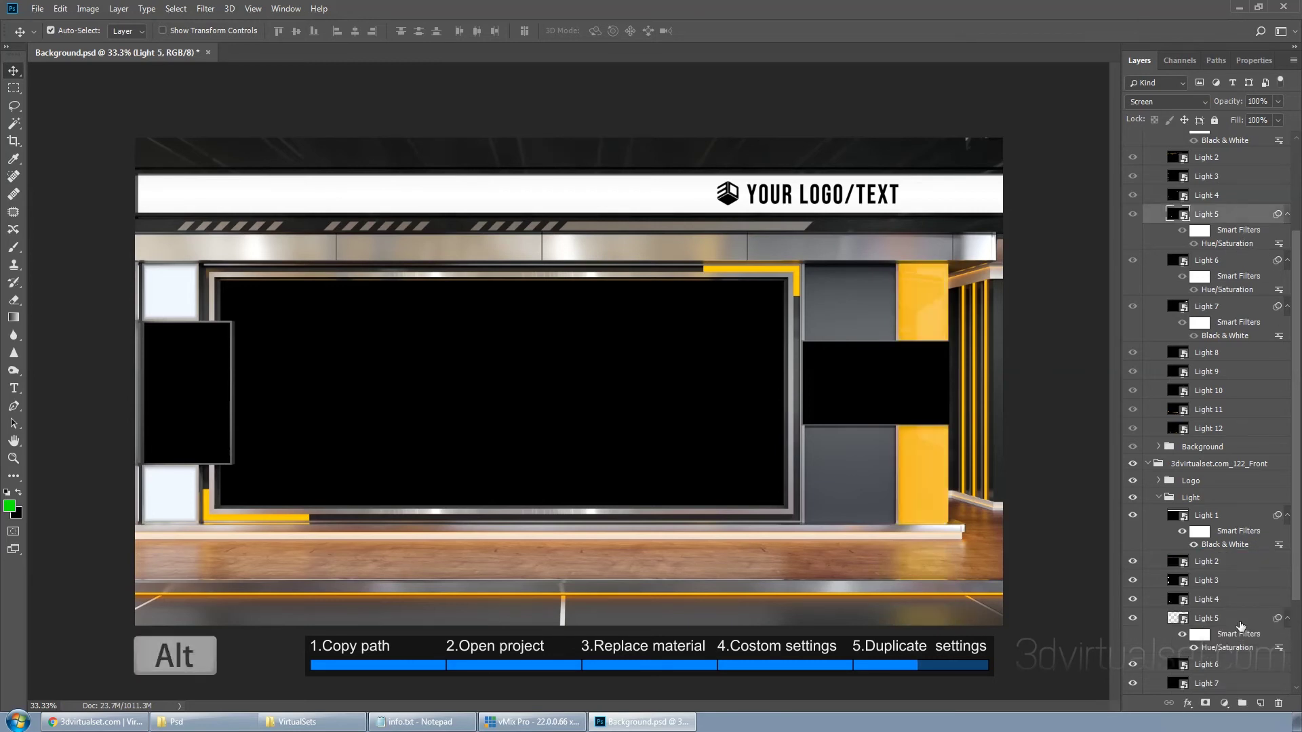
- Show the Help group, collapse the Right set's group and select the 3dvirtualset.com_122_Front group
scroll(1257, 291, "up", 3)
scroll(1257, 290, "up", 2)
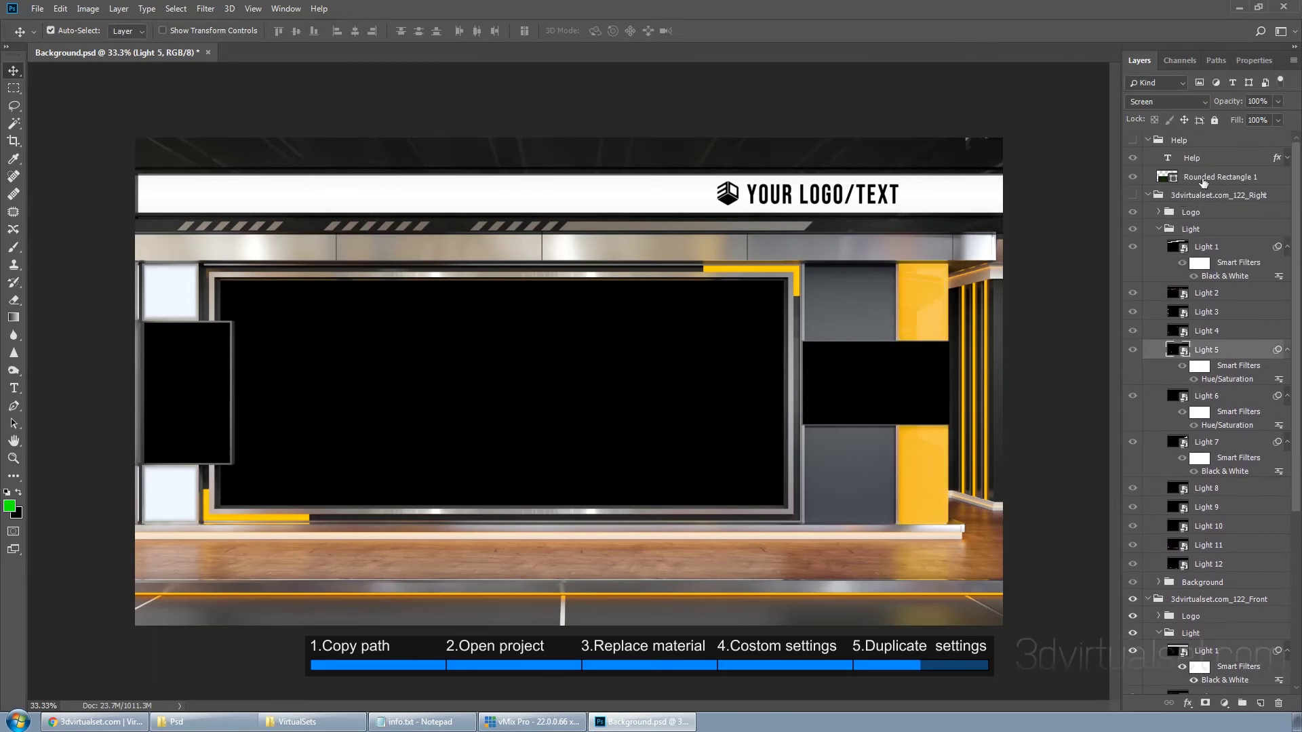
left_click(1132, 141)
left_click(1147, 195)
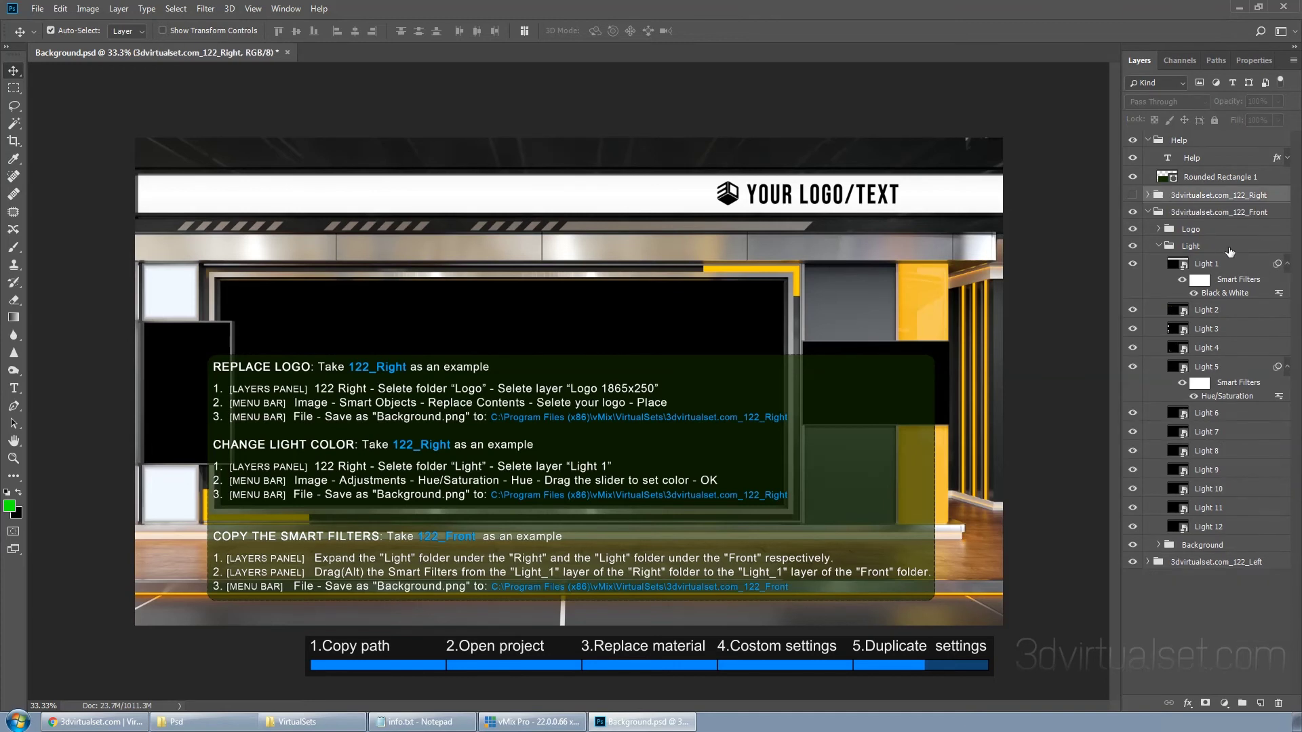
left_click(1239, 214)
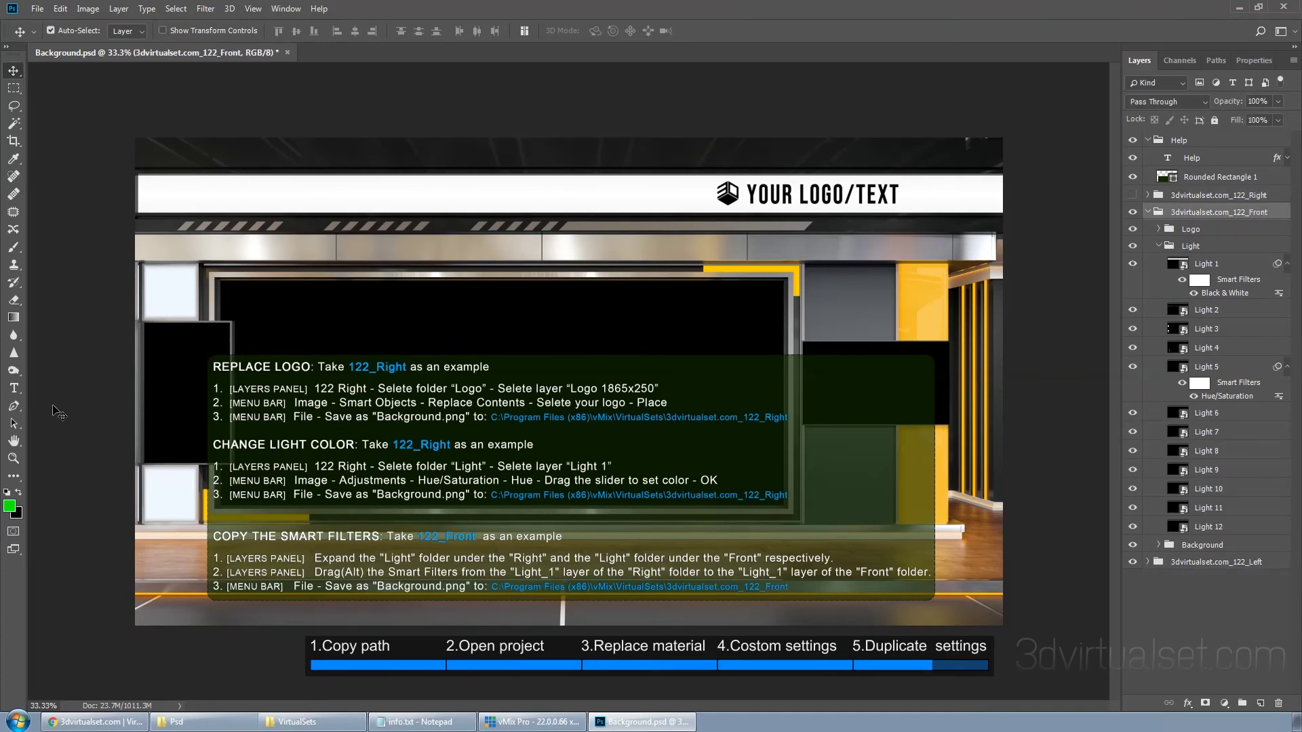
- Copy the save path ending in 3dvirtualset.com_122_Front from the smart filter instructions and hide the Help group
left_click(14, 390)
left_click_drag(490, 588, 776, 587)
right_click(775, 587)
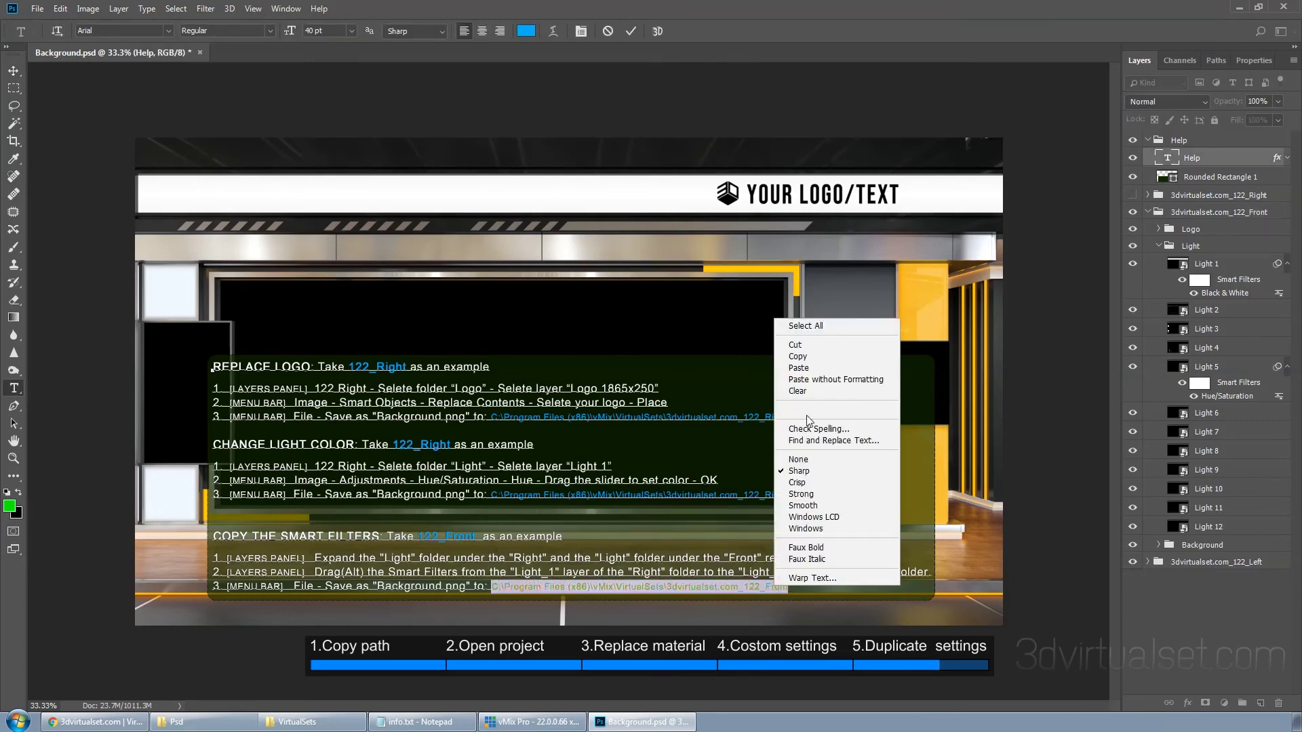
left_click(803, 356)
left_click(1134, 141)
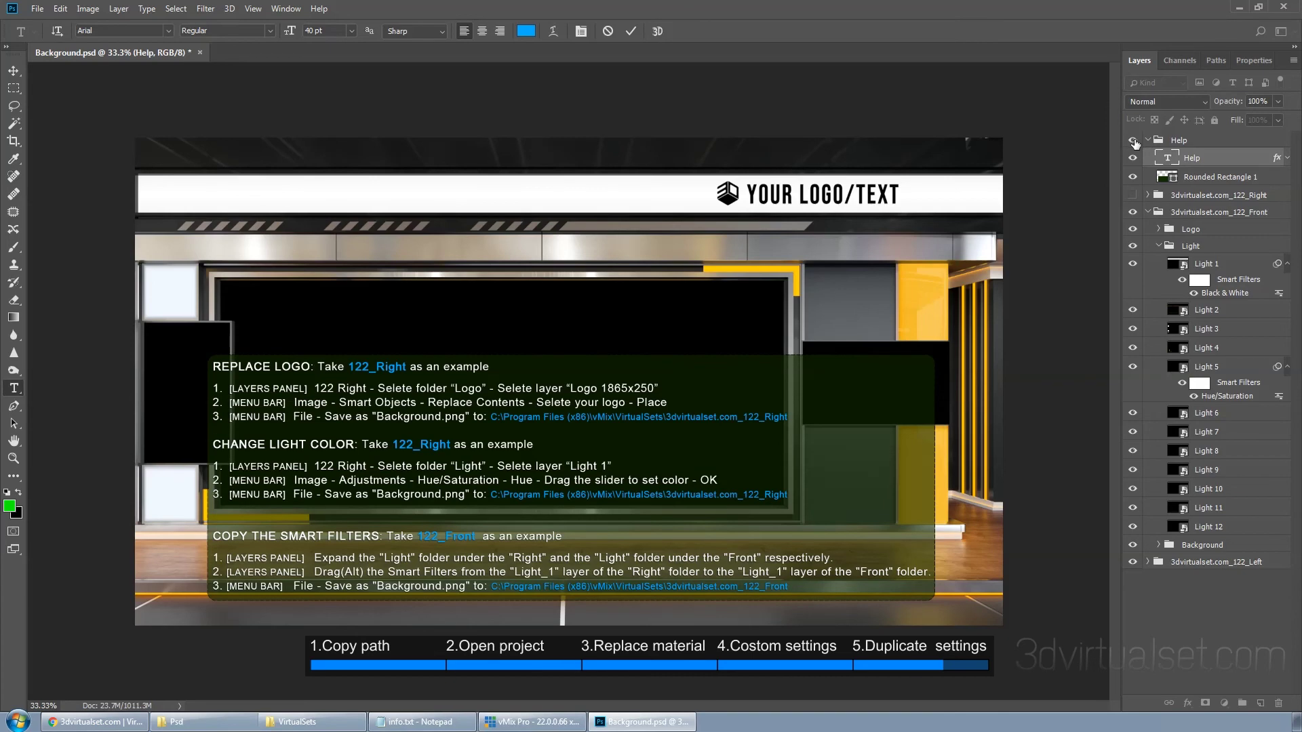
left_click(1134, 141)
- Start saving the document as a PNG and go to the copied folder path ending in 3dvirtualset.com_122_Front
left_click(37, 8)
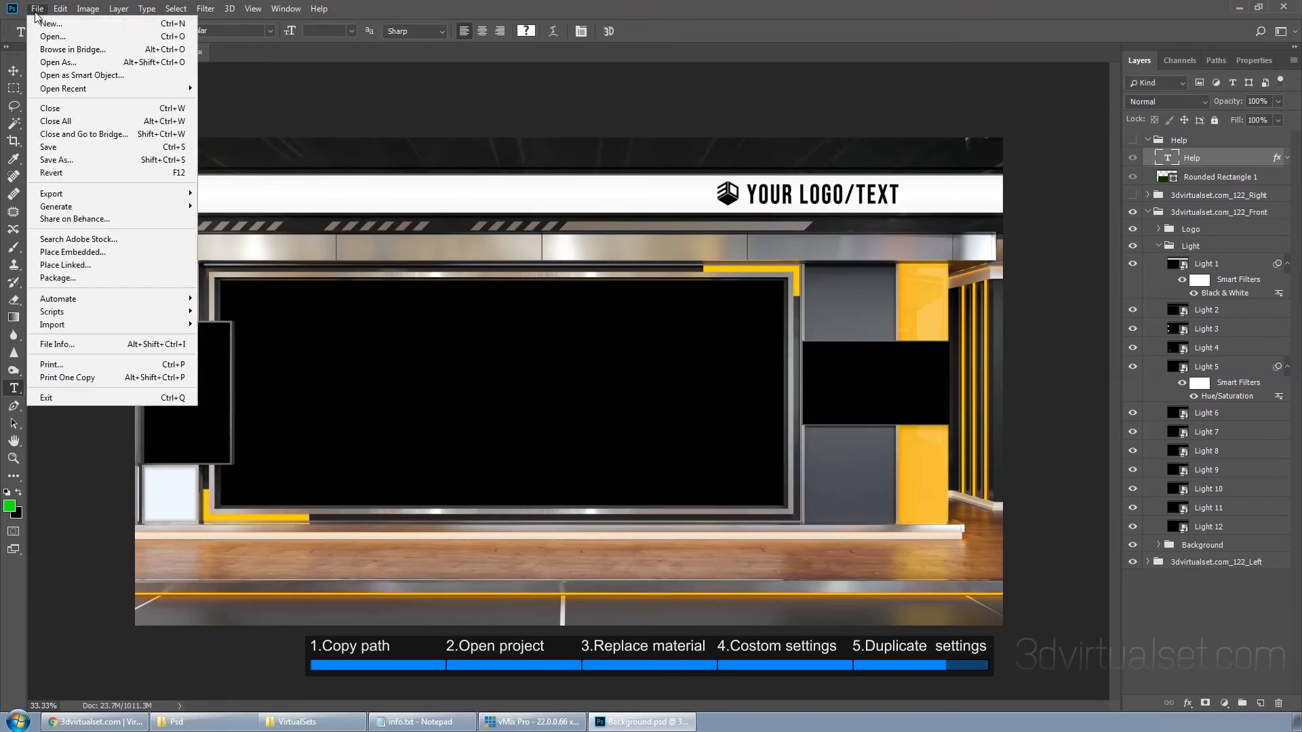
left_click(66, 160)
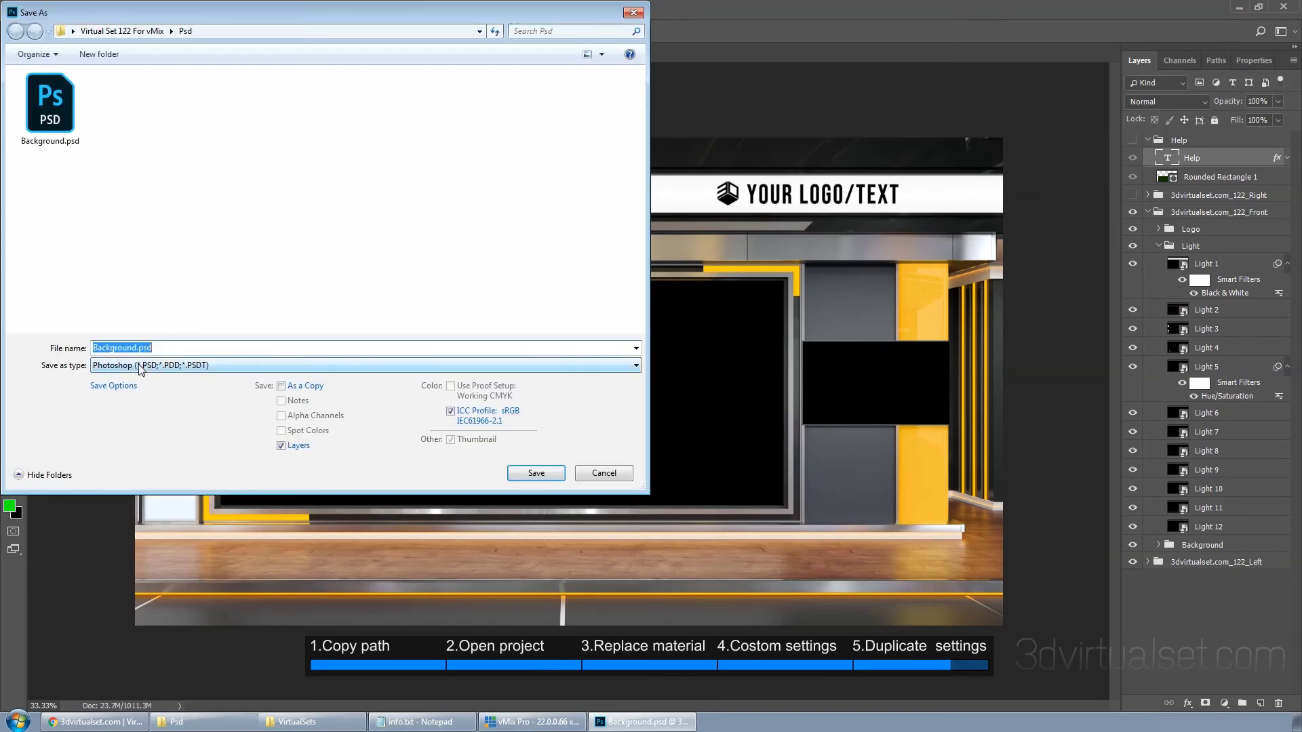
left_click(140, 368)
left_click(127, 565)
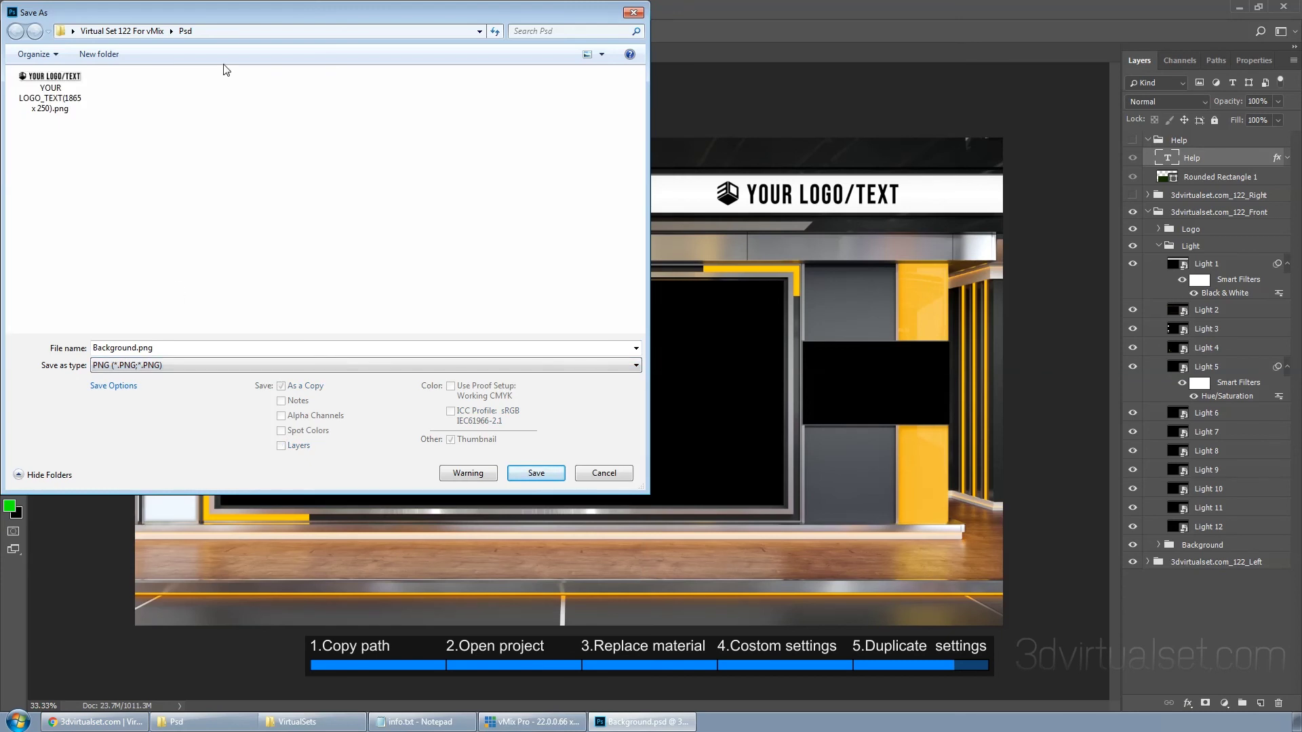
left_click(218, 31)
right_click(219, 32)
left_click(254, 88)
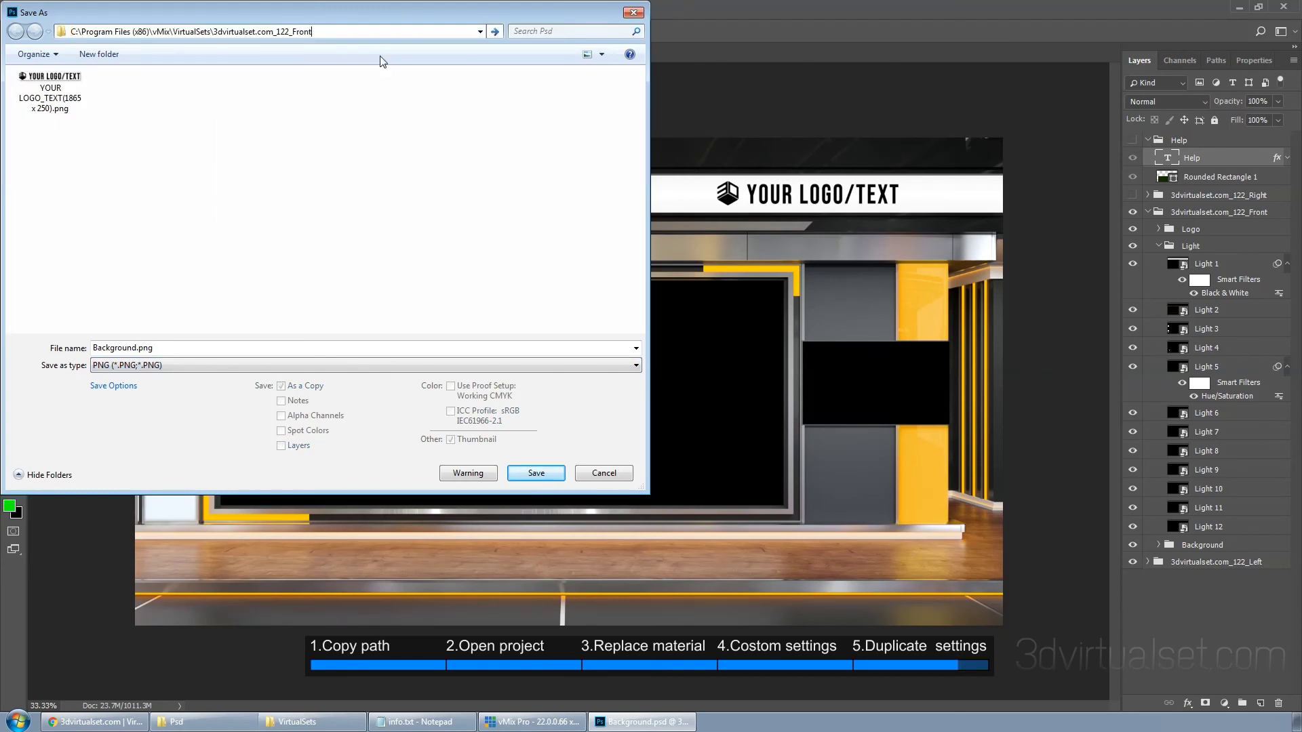
left_click(494, 32)
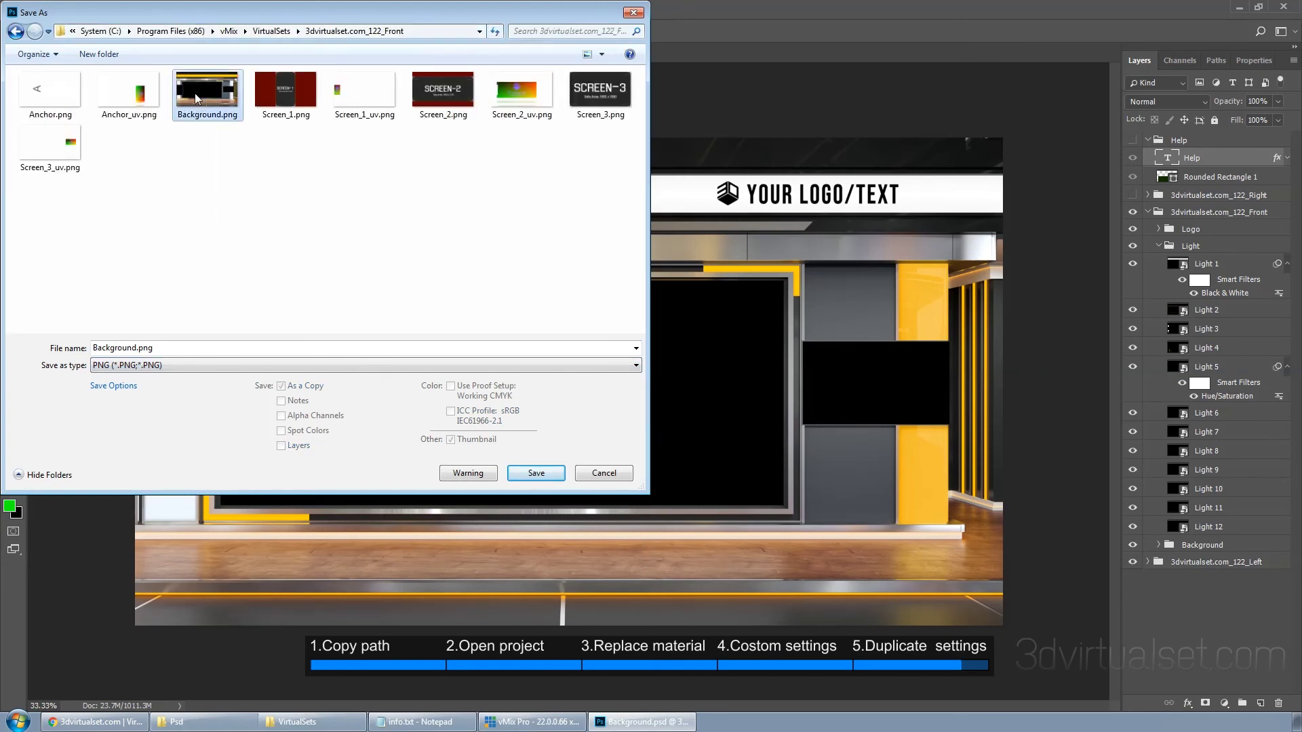
- Save the PNG over the existing Background.png of the Front set, accept the PNG options and switch to vMix to check the set
left_click(529, 473)
left_click(678, 364)
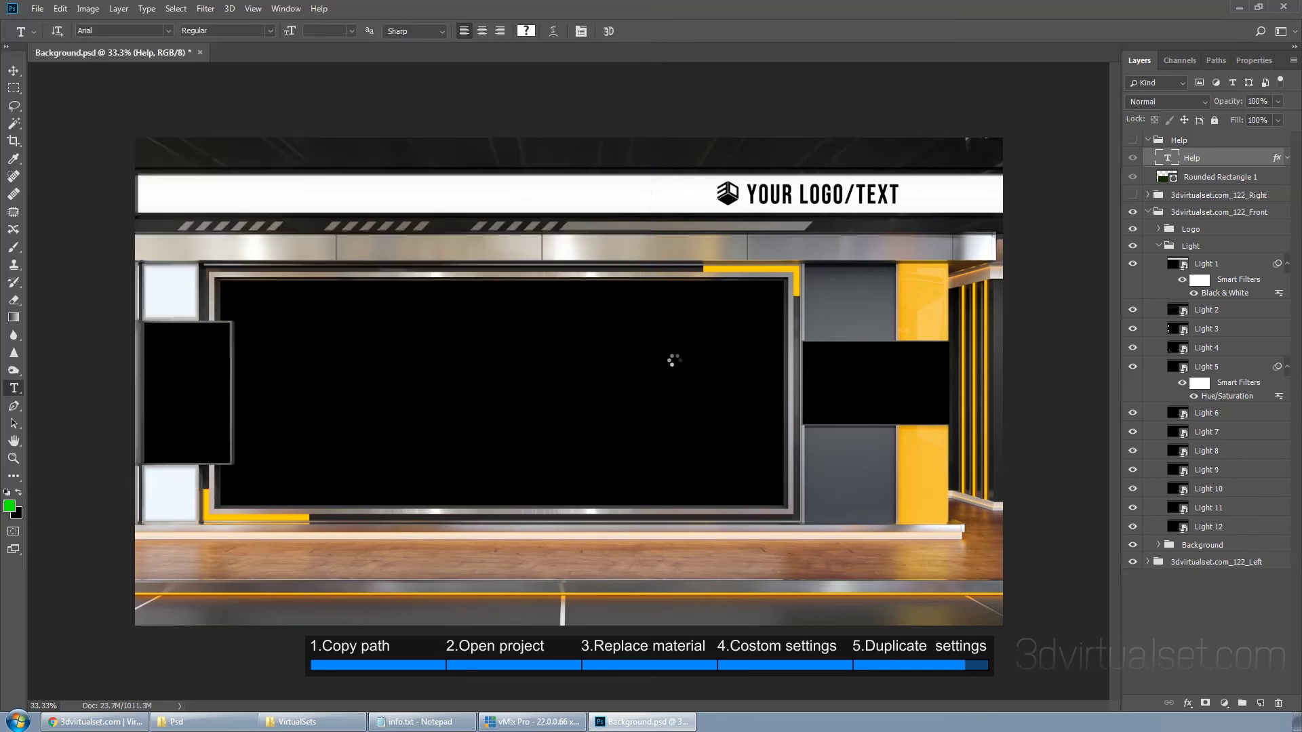
left_click(734, 234)
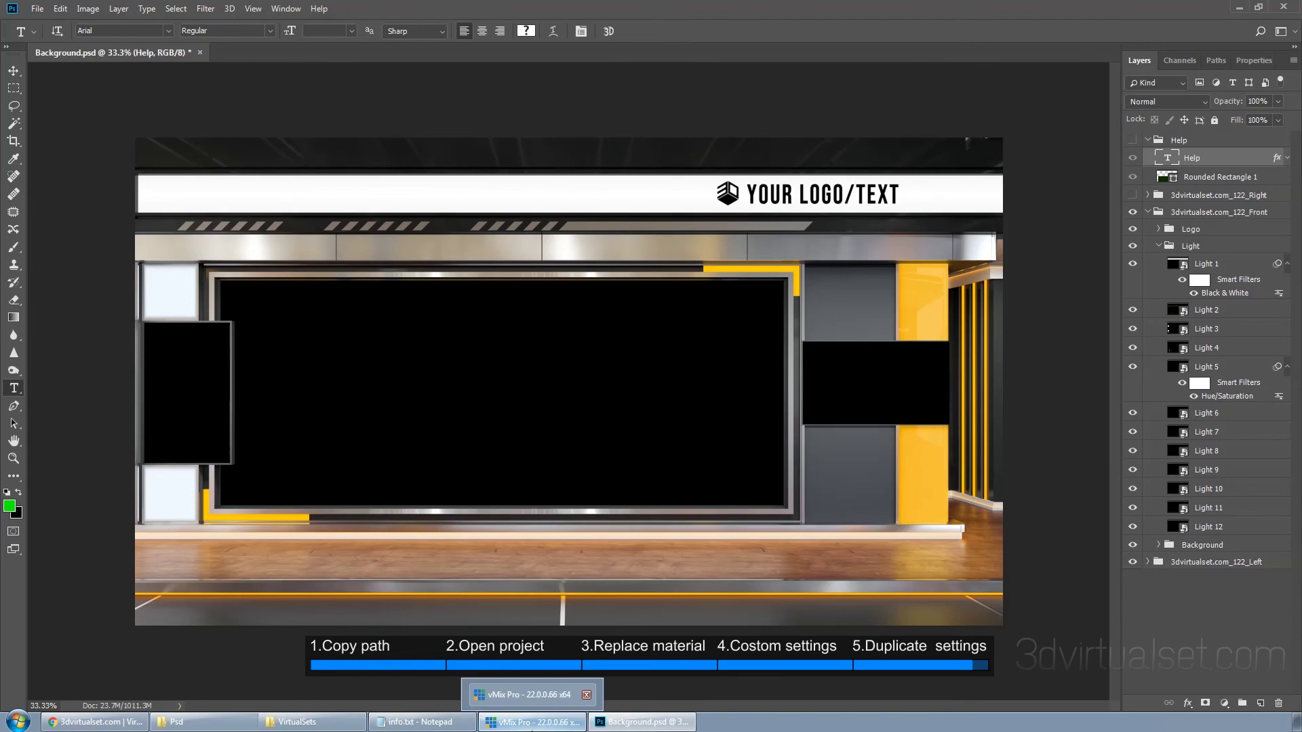
left_click(533, 722)
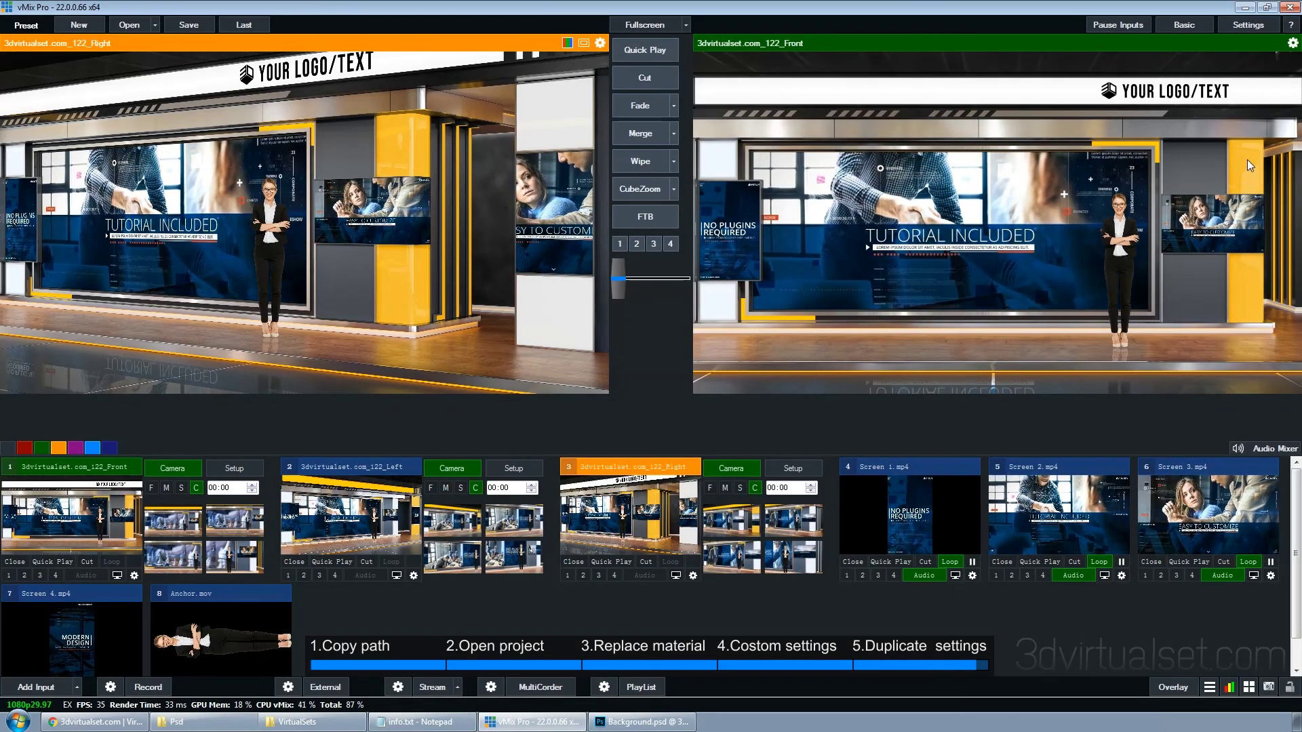